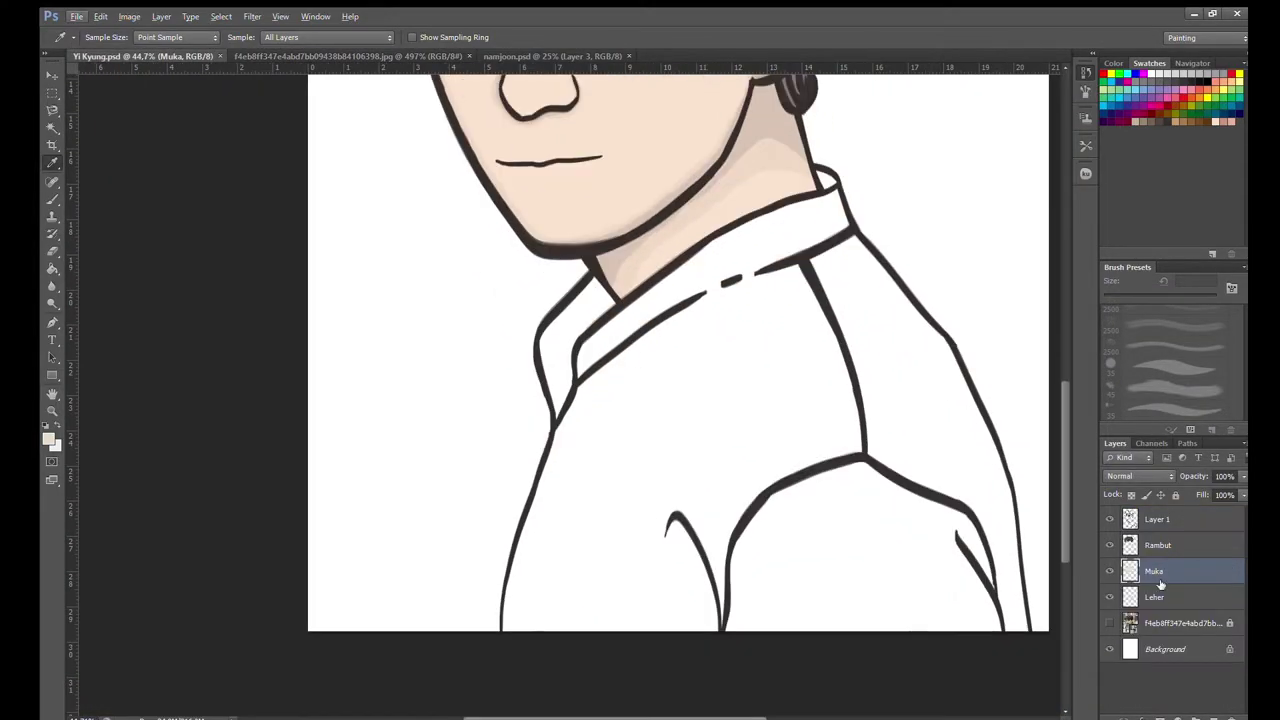
text(Baju)
Name the new layer Baju, then paint and undo two test beige strokes on the shirt.
key(Return)
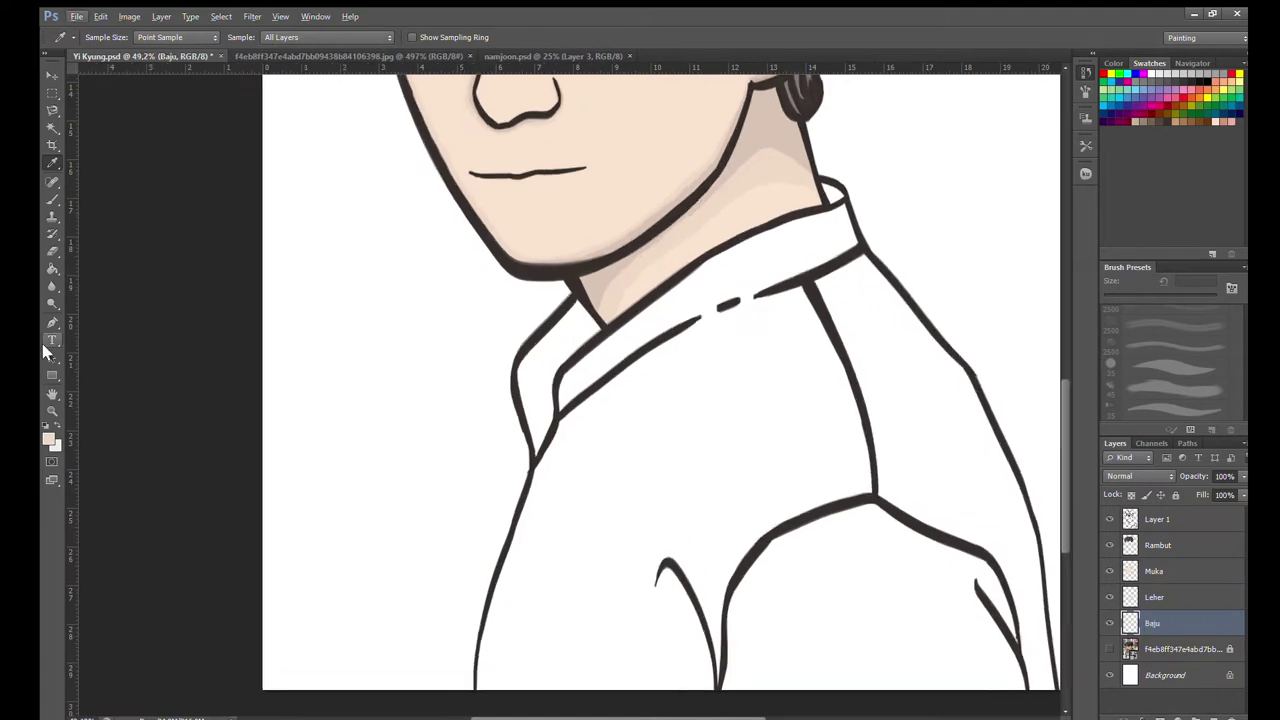
key(b)
drag(560, 395, 465, 580)
drag(503, 417, 428, 628)
key(ctrl+z)
key(ctrl+z)
key(i)
View the striped-shirt reference photo, then return to the cartoon file.
key(ctrl+Tab)
scroll(818, 628, down, 2)
scroll(818, 628, down, 2)
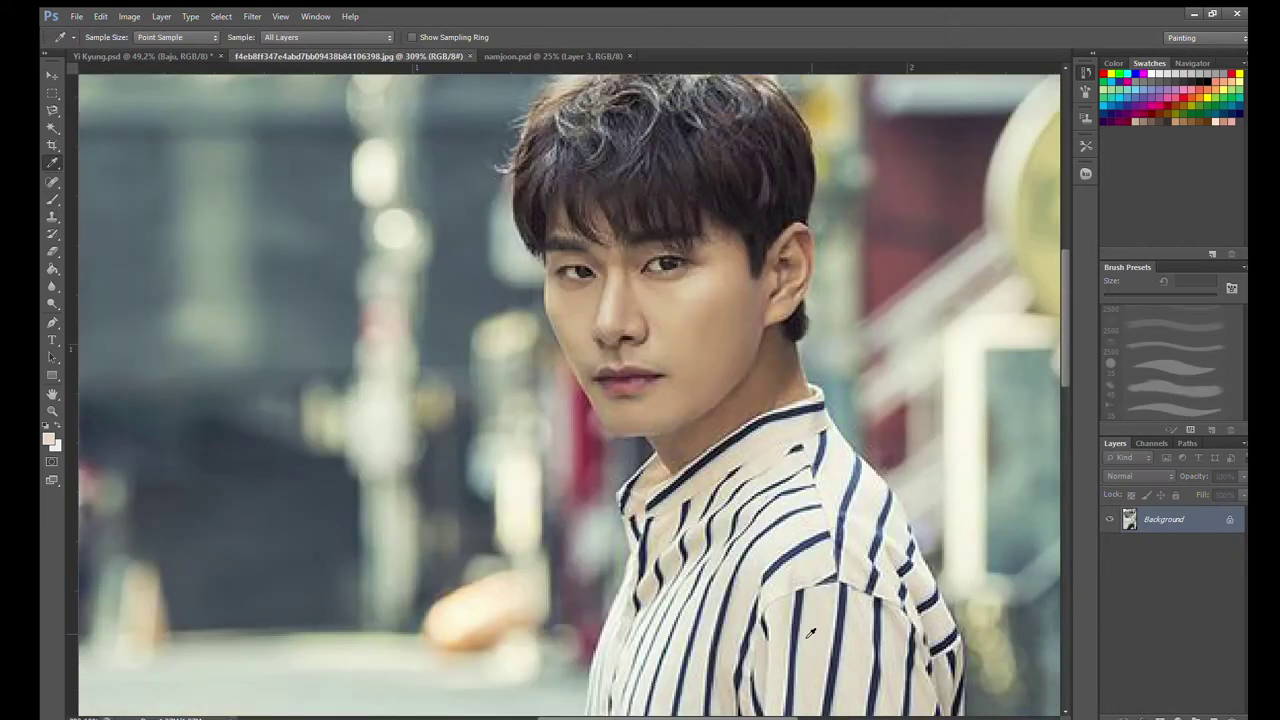
key(ctrl+shift+Tab)
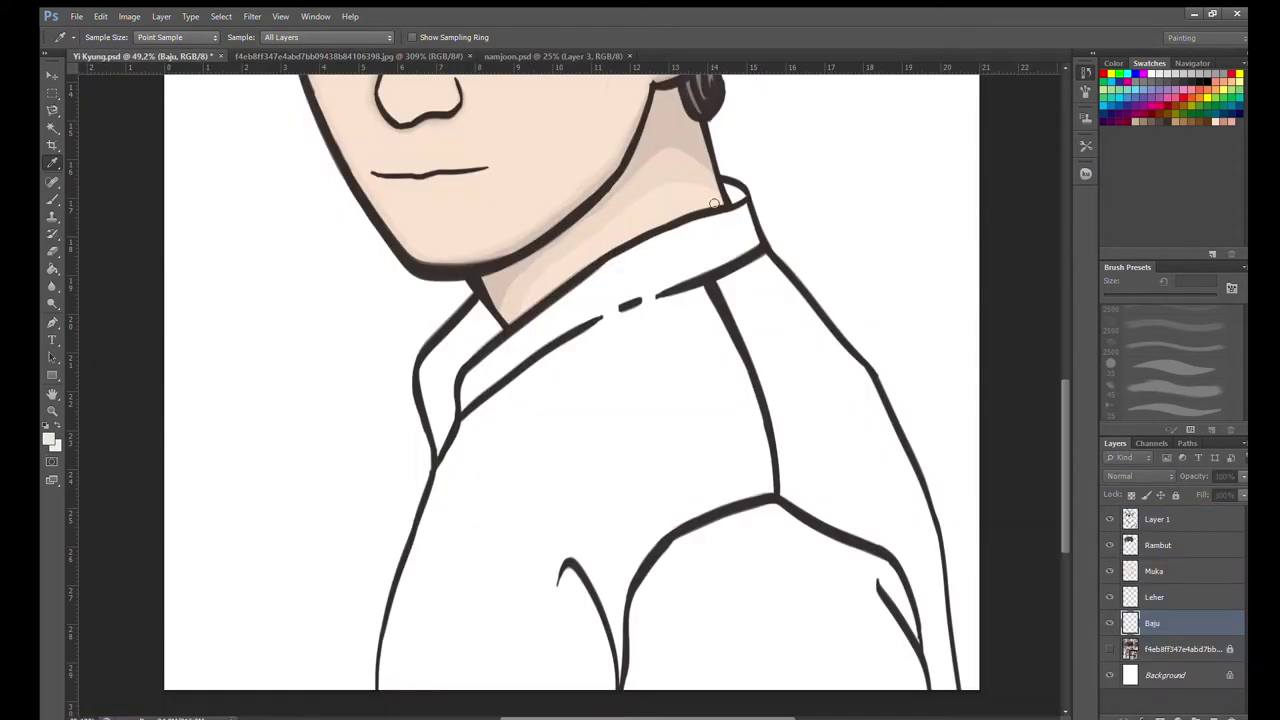
Paint beige along the collar band and down the shirt front.
key(b)
drag(690, 405, 535, 620)
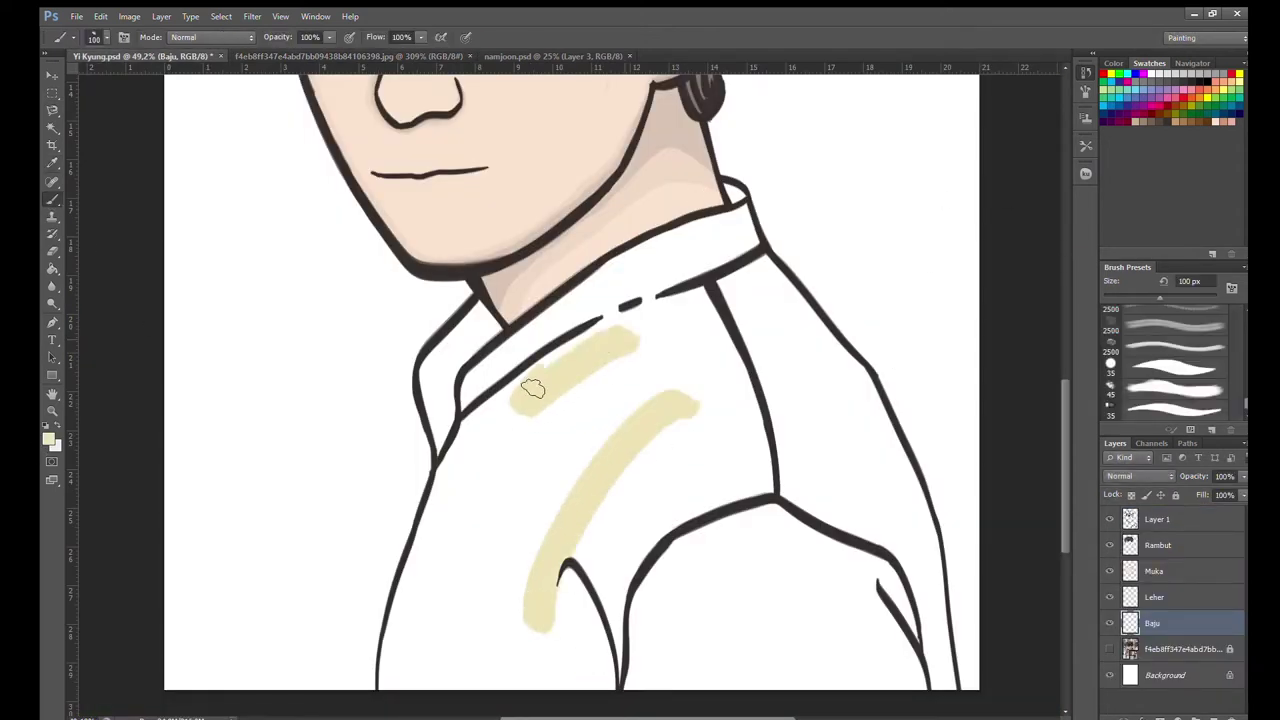
drag(630, 340, 475, 390)
drag(520, 345, 690, 258)
drag(595, 300, 745, 225)
scroll(586, 349, down, 1)
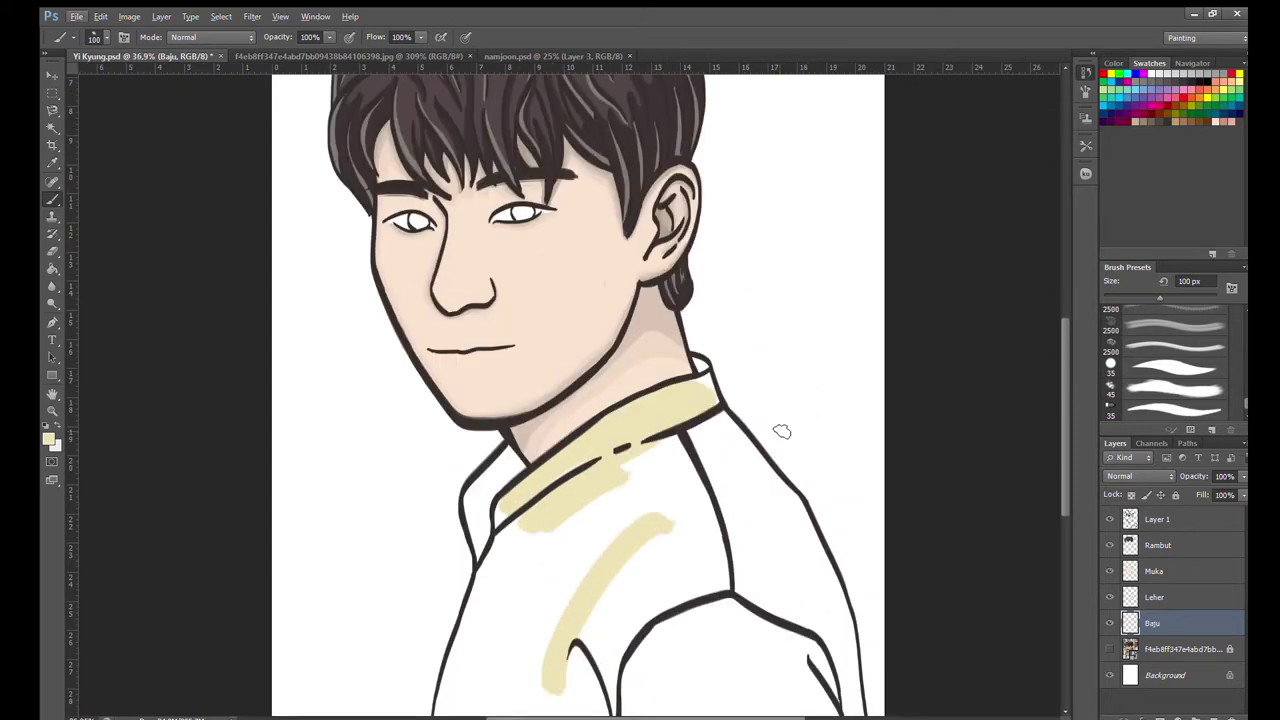
key(i)
key(b)
scroll(538, 505, up, 2)
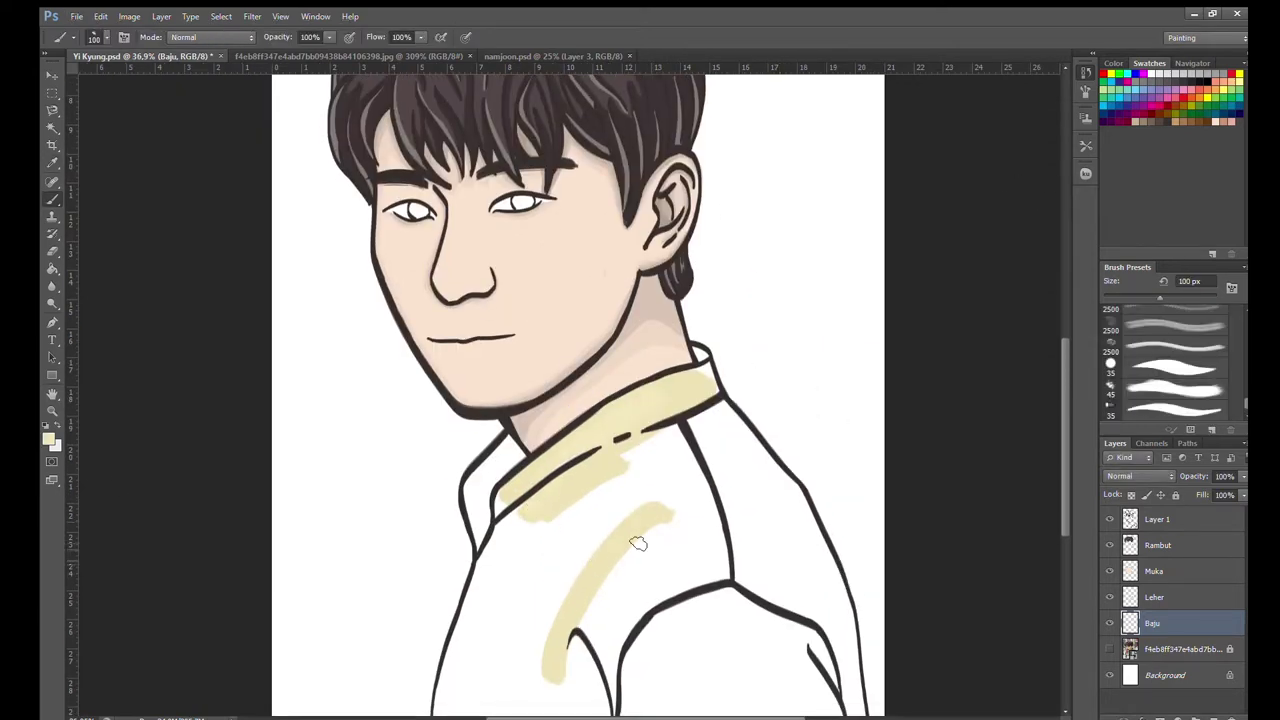
Fill the left collar edge, the shirt's left side and its lower-left area with beige.
drag(470, 345, 445, 440)
drag(451, 371, 474, 352)
mouse_move(510, 418)
mouse_down()
mouse_move(509, 474)
mouse_move(470, 530)
mouse_up()
drag(710, 305, 652, 292)
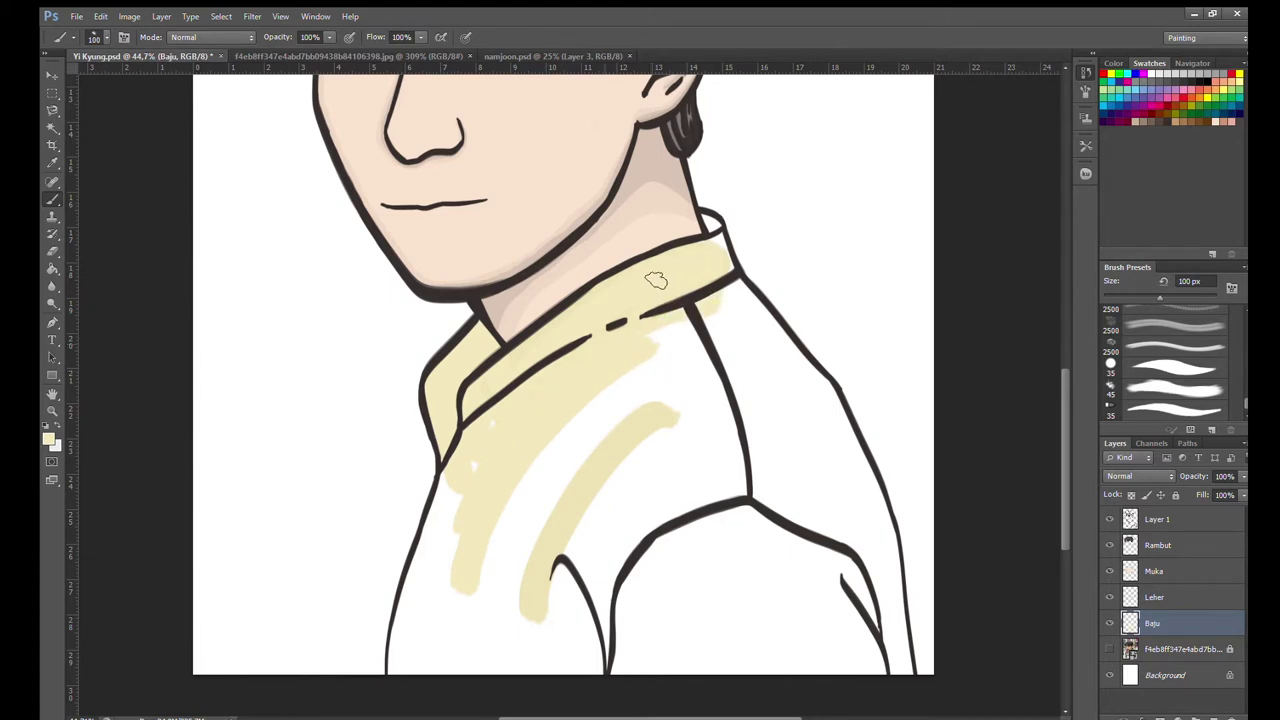
mouse_move(442, 560)
mouse_down()
mouse_move(420, 603)
mouse_move(413, 693)
mouse_move(470, 580)
mouse_up()
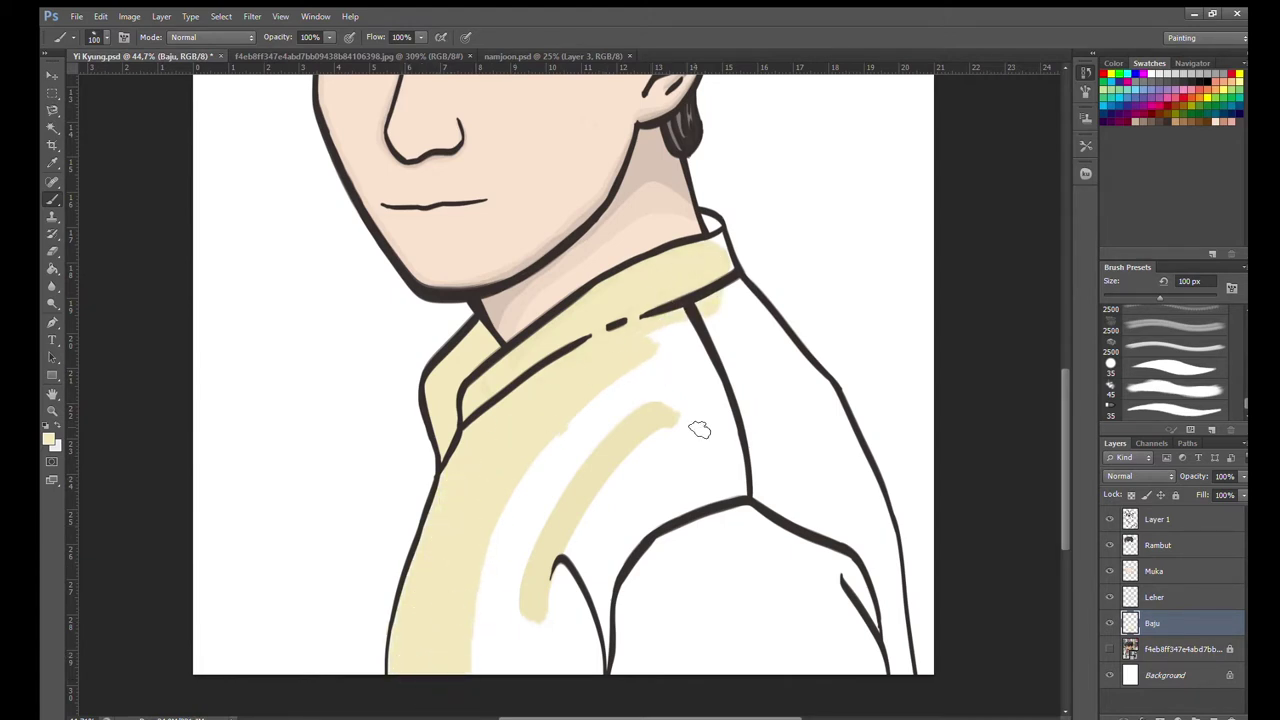
Fill the middle, right shoulder and right sleeve beige with a 300 px, then 150 px brush.
key(bracketright)
key(bracketright)
key(bracketright)
mouse_move(716, 432)
mouse_down()
mouse_move(617, 434)
mouse_move(553, 537)
mouse_move(574, 609)
mouse_move(671, 523)
mouse_move(586, 590)
mouse_up()
key(bracketleft)
key(bracketleft)
key(bracketleft)
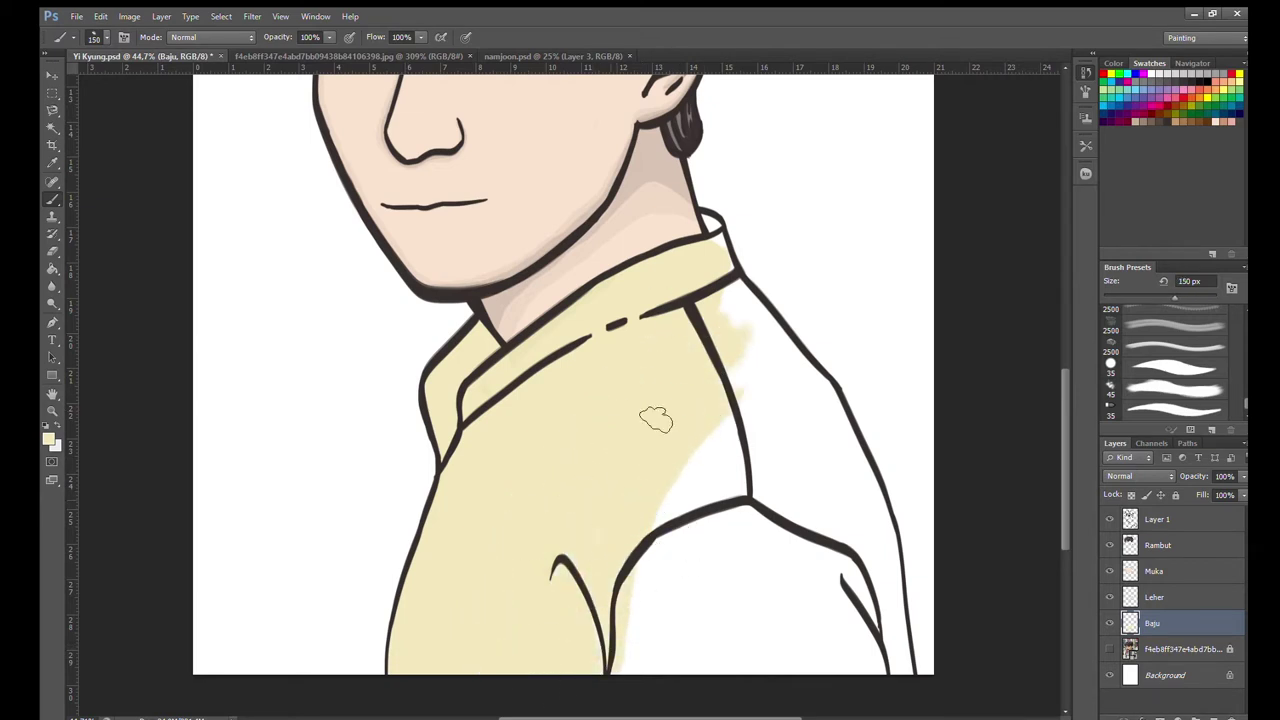
mouse_move(740, 553)
mouse_down()
mouse_move(880, 606)
mouse_move(689, 571)
mouse_move(649, 598)
mouse_up()
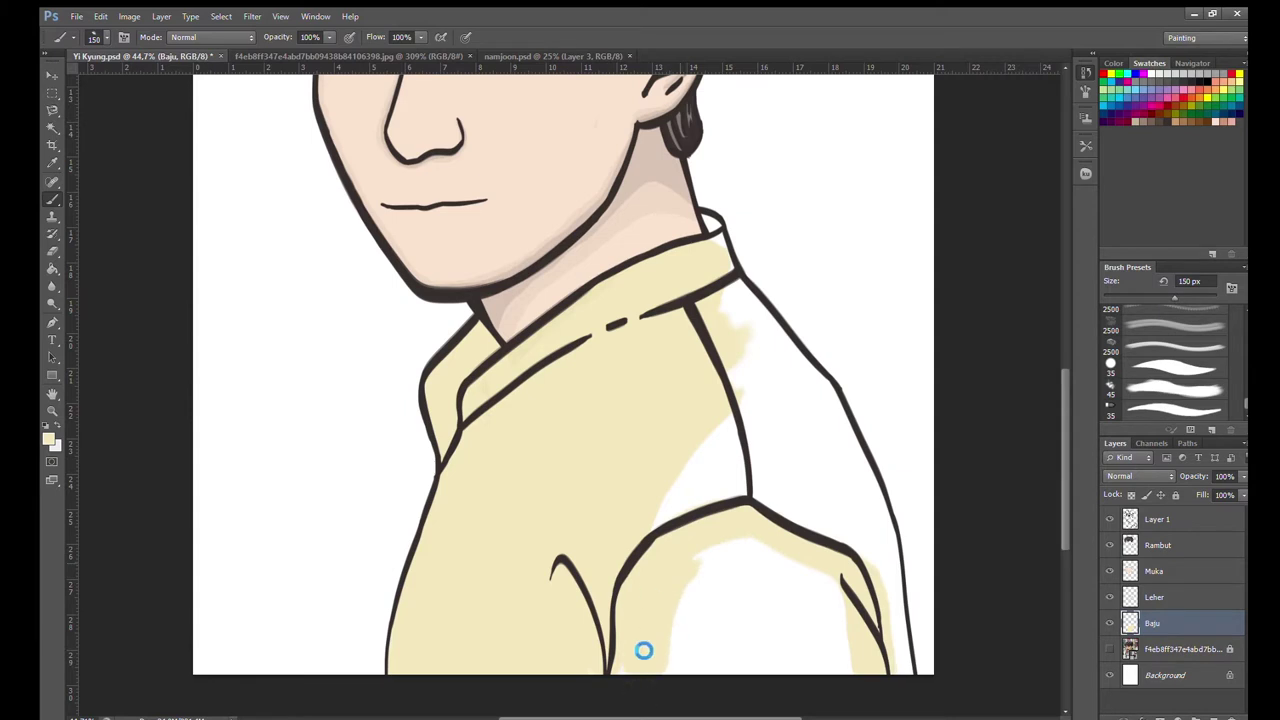
mouse_move(718, 567)
mouse_down()
mouse_move(749, 591)
mouse_move(714, 600)
mouse_move(833, 664)
mouse_move(674, 560)
mouse_move(701, 376)
mouse_up()
mouse_move(868, 625)
mouse_down()
mouse_move(845, 475)
mouse_move(885, 537)
mouse_move(763, 423)
mouse_move(806, 403)
mouse_move(780, 397)
mouse_move(808, 498)
mouse_move(794, 471)
mouse_move(851, 429)
mouse_up()
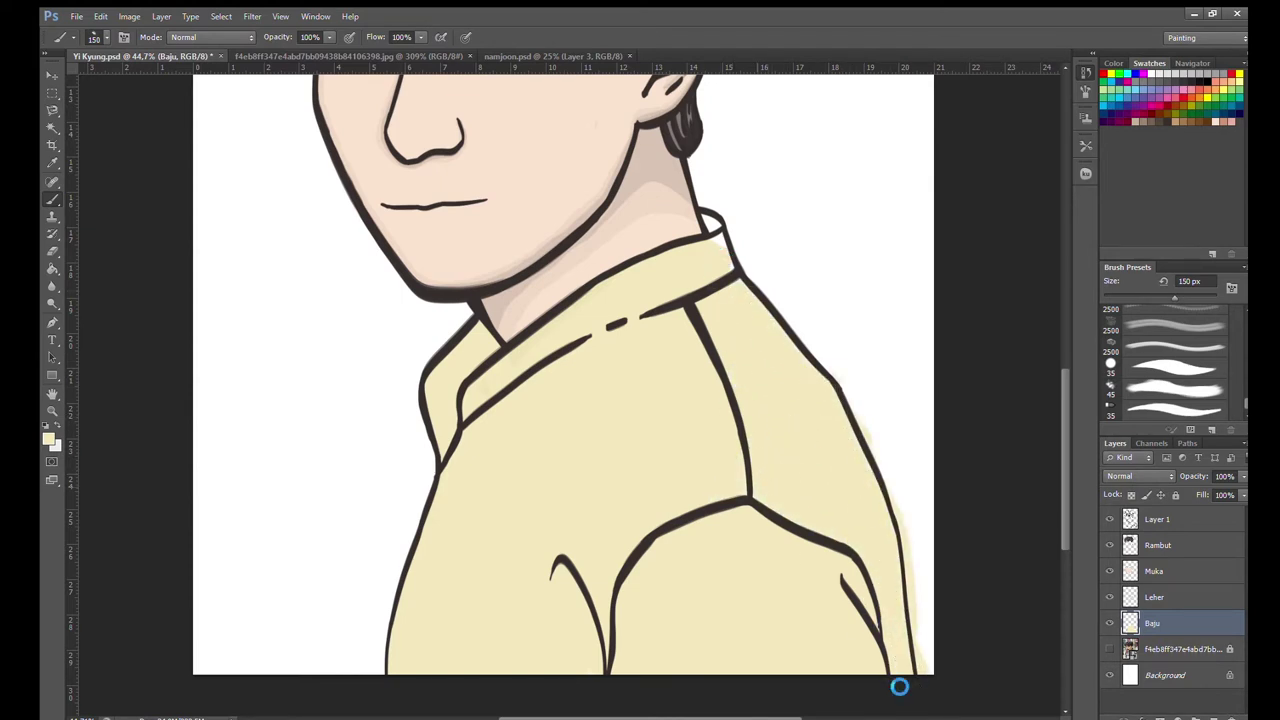
scroll(899, 686, down, 2)
scroll(700, 300, up, 5)
Shrink the brush to 50 px, briefly try the eraser, then set the brush to 60 px.
key(bracketleft)
key(bracketleft)
key(bracketleft)
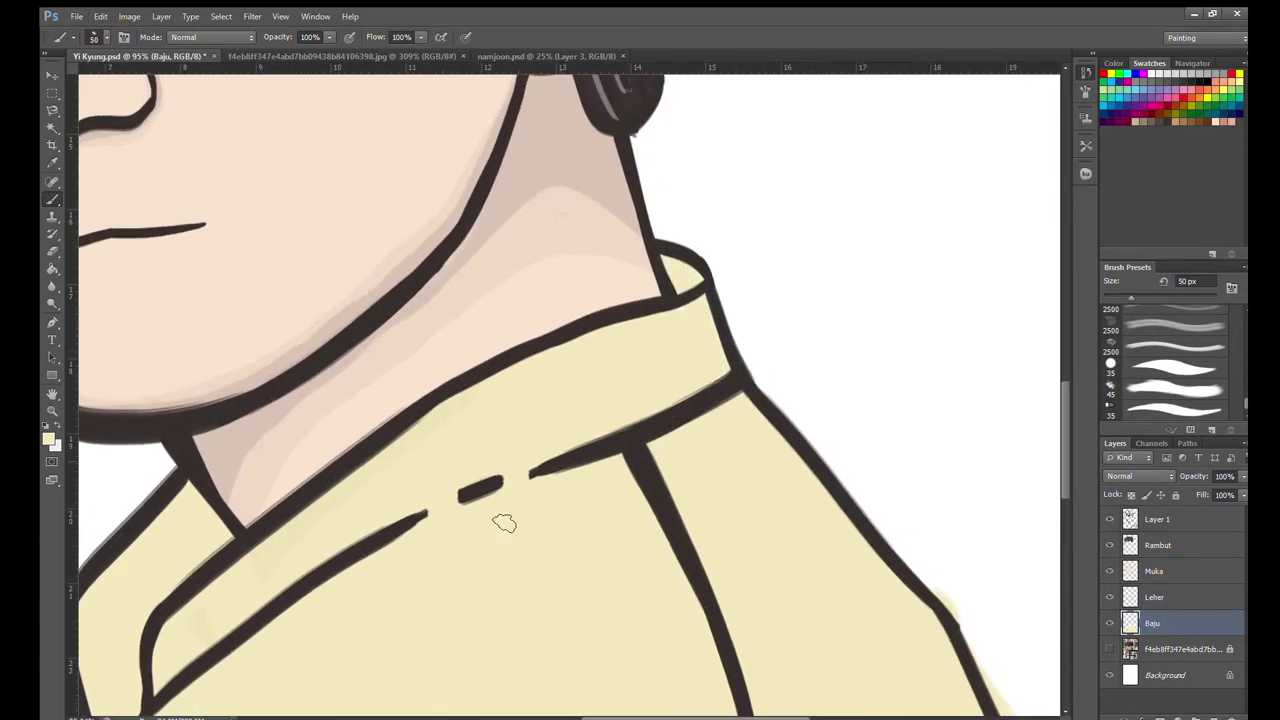
scroll(691, 491, down, 2)
scroll(691, 491, down, 3)
scroll(500, 400, up, 1)
scroll(500, 400, up, 3)
click(53, 251)
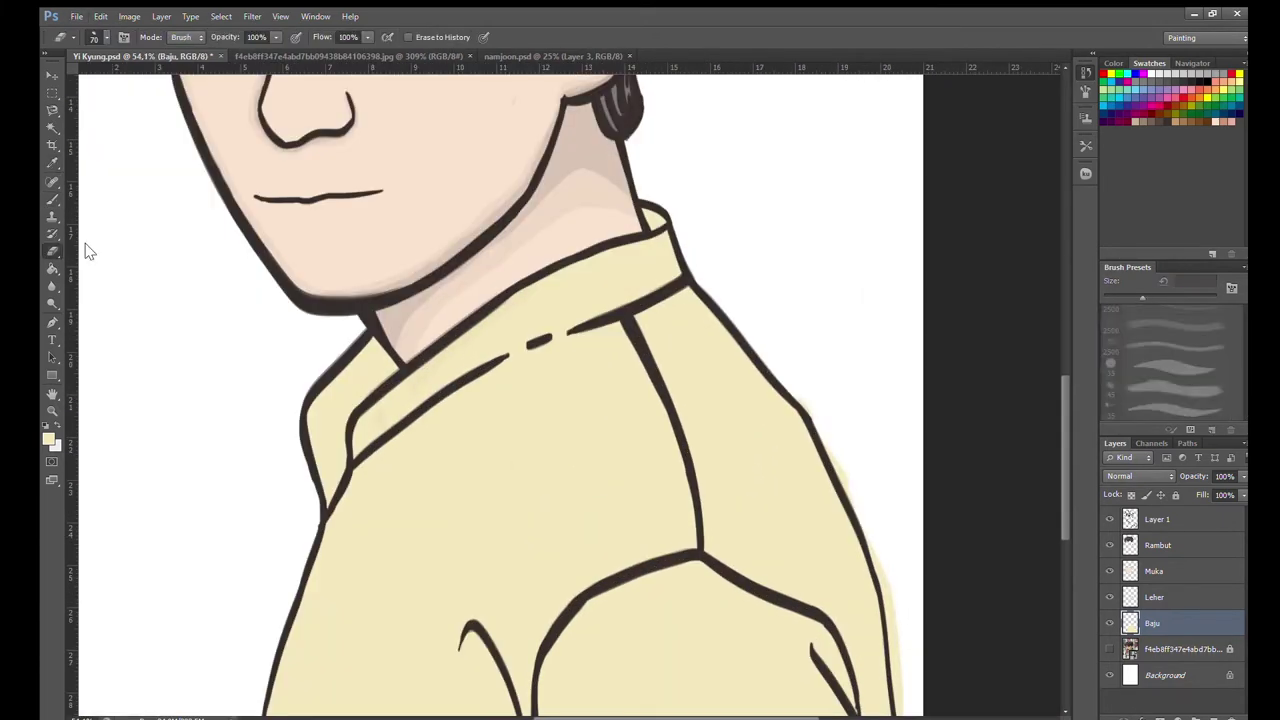
scroll(809, 289, down, 2)
scroll(443, 450, down, 1)
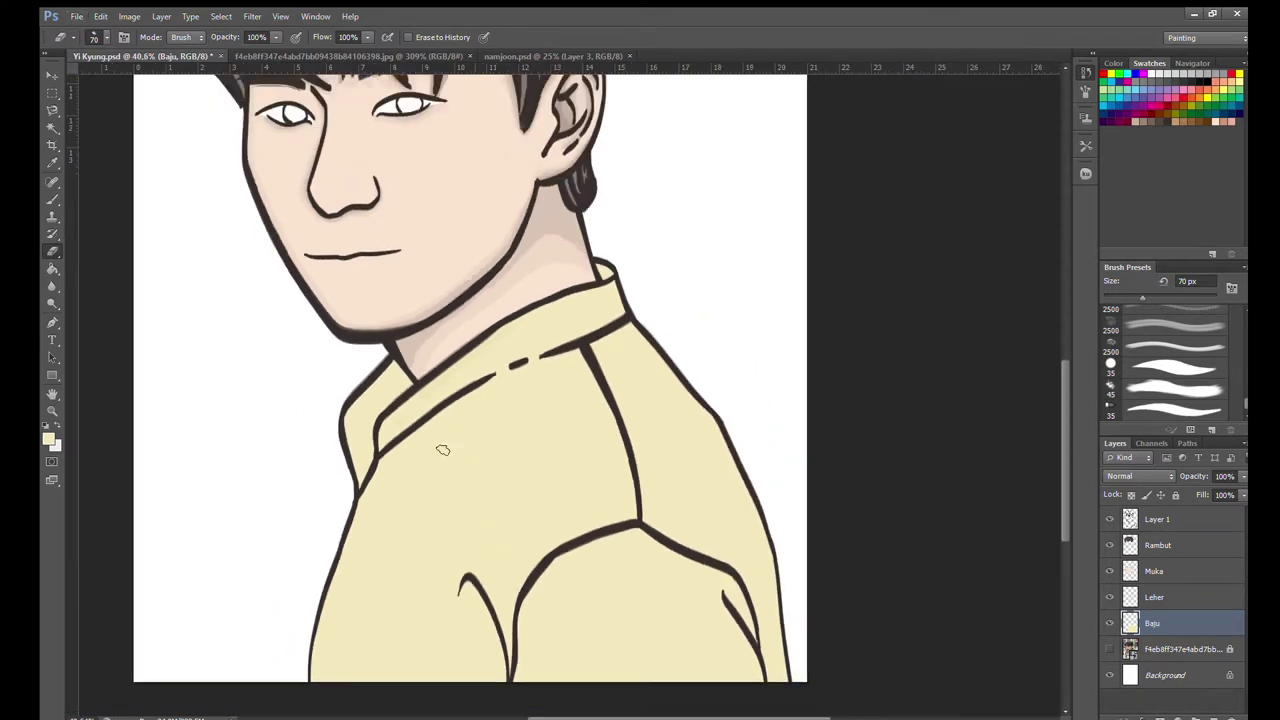
scroll(443, 450, up, 2)
scroll(443, 450, up, 2)
key(b)
scroll(420, 532, up, 1)
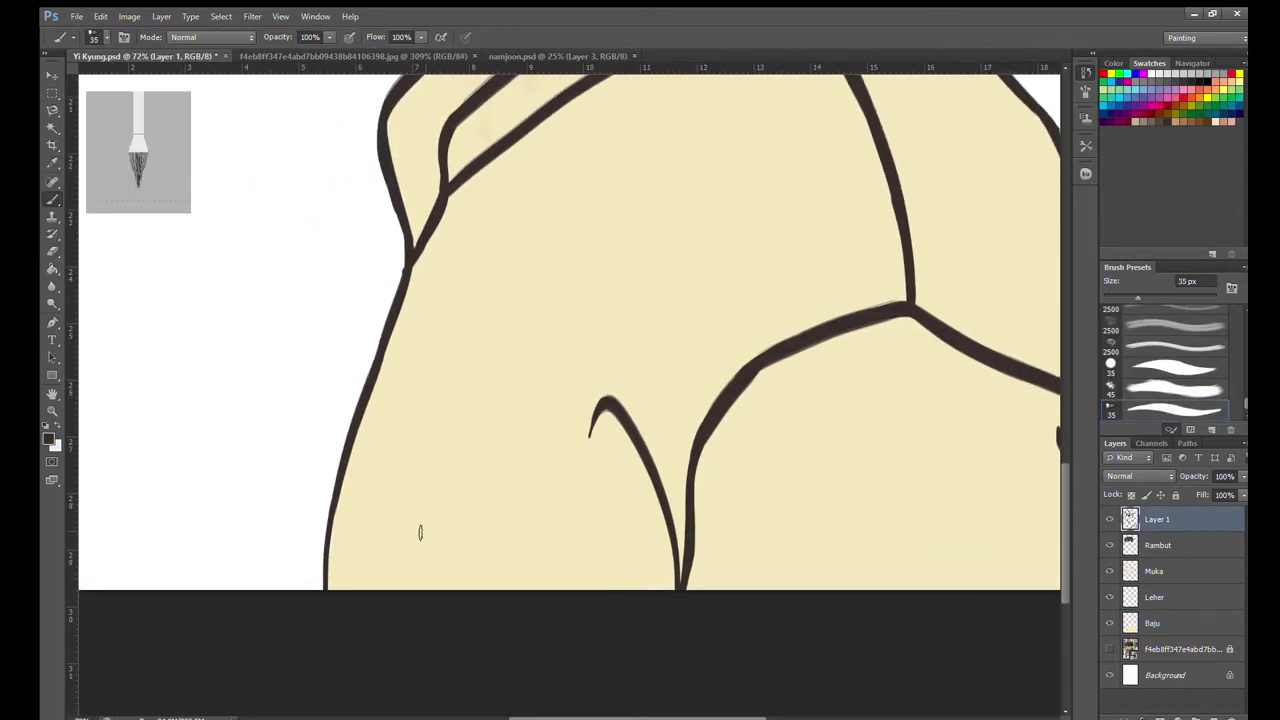
key(bracketright)
key(bracketright)
key(bracketright)
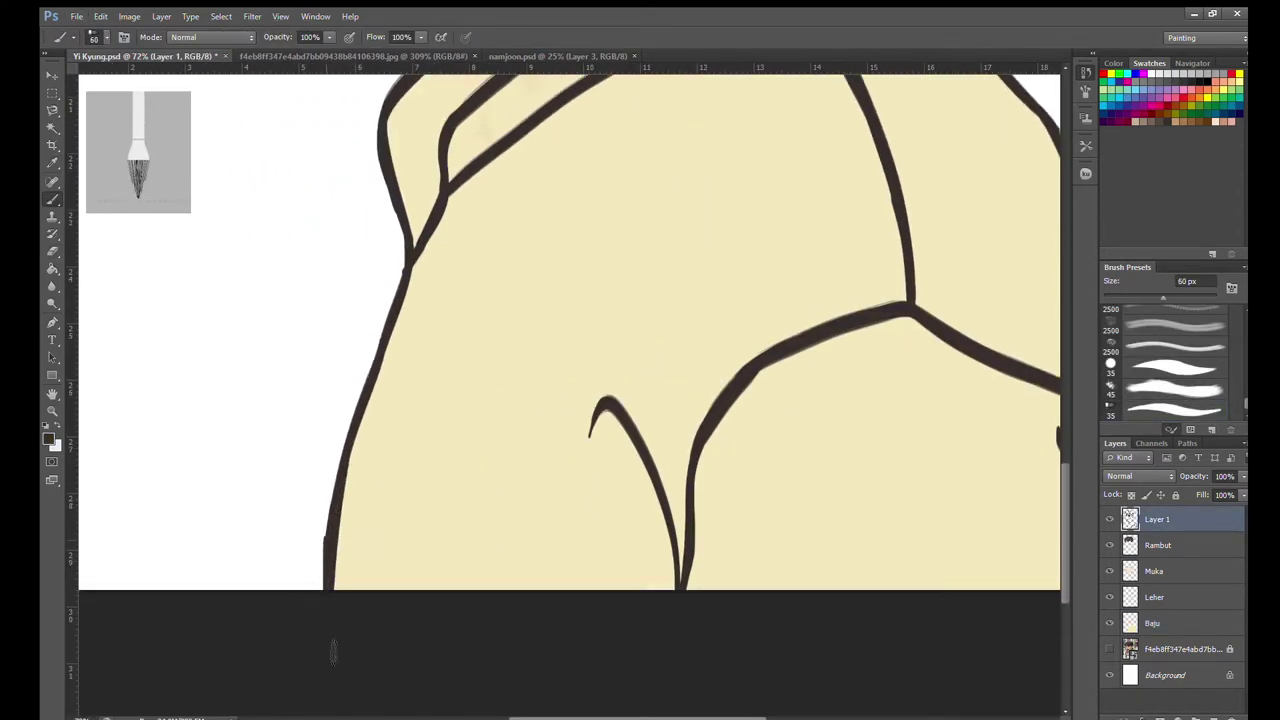
scroll(337, 523, down, 2)
scroll(540, 560, up, 5)
scroll(540, 578, up, 1)
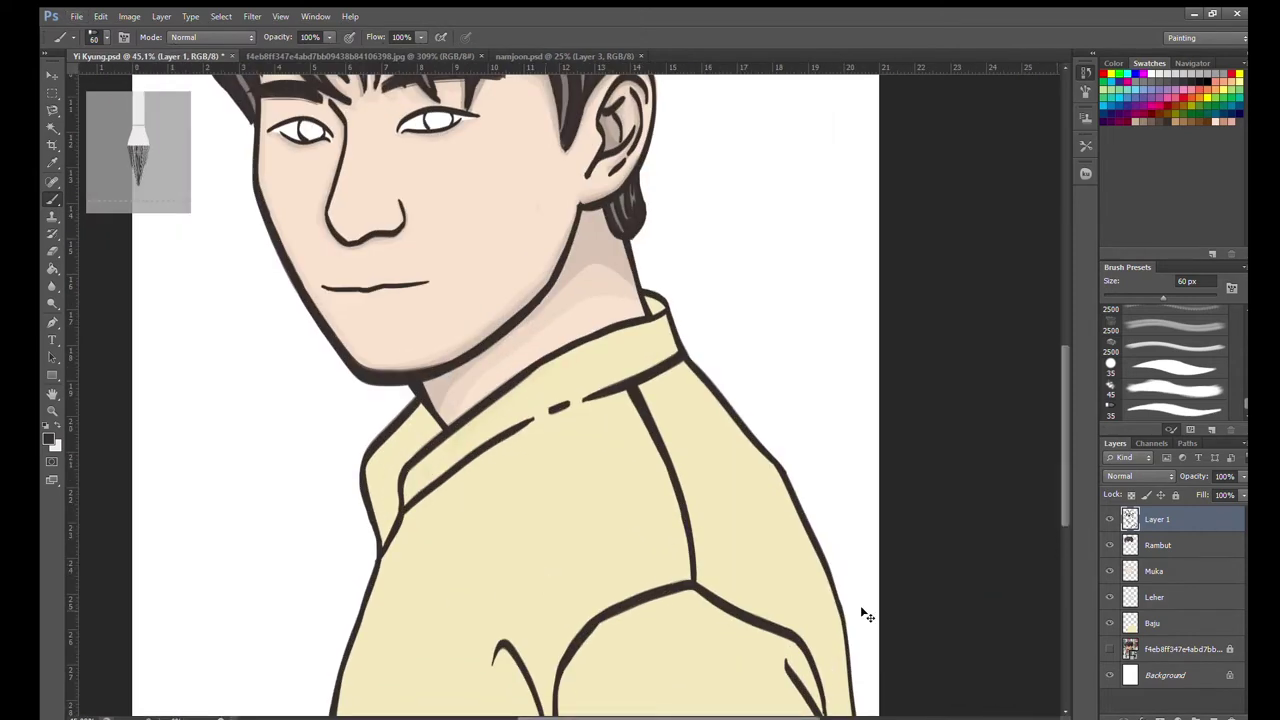
Add a new layer named Grid Baju directly above the Baju layer.
click(1157, 623)
key(ctrl+shift+alt+n)
text(d Baju)
key(Return)
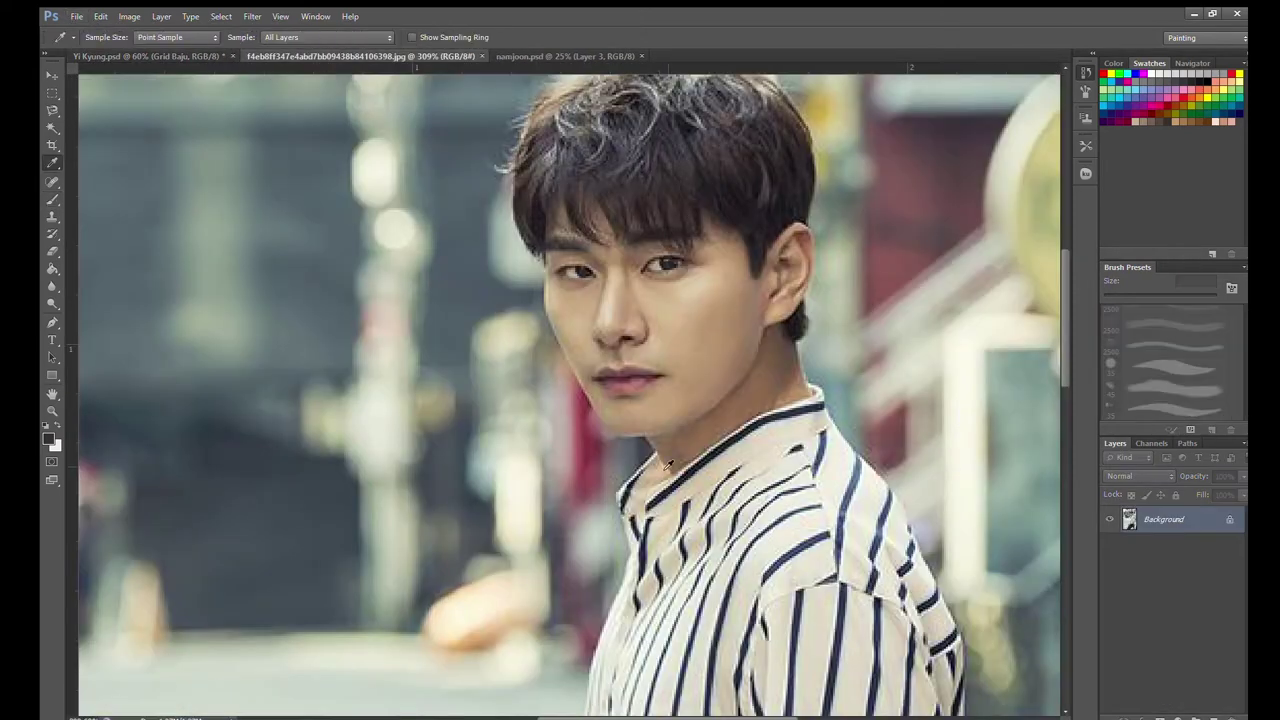
Sample the collar's dark blue and paint a first blue line along the collar edge.
click(666, 463)
scroll(855, 480, up, 2)
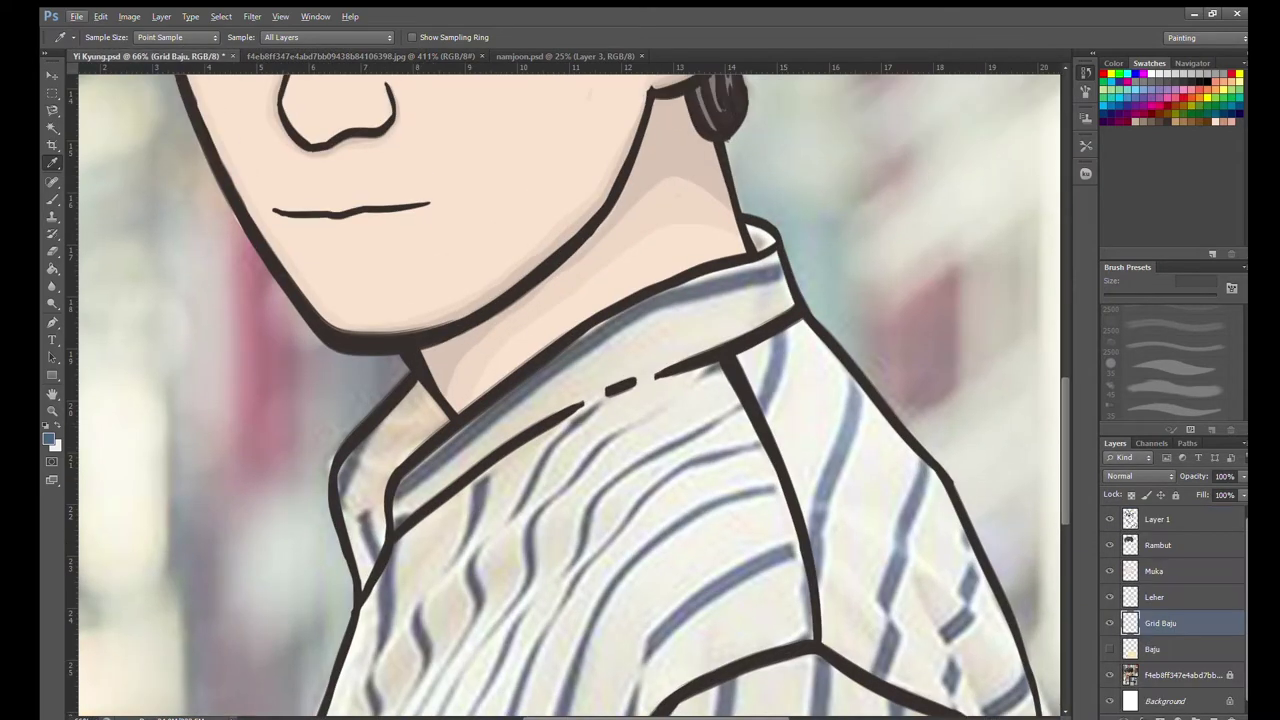
scroll(678, 479, up, 1)
scroll(678, 479, up, 1)
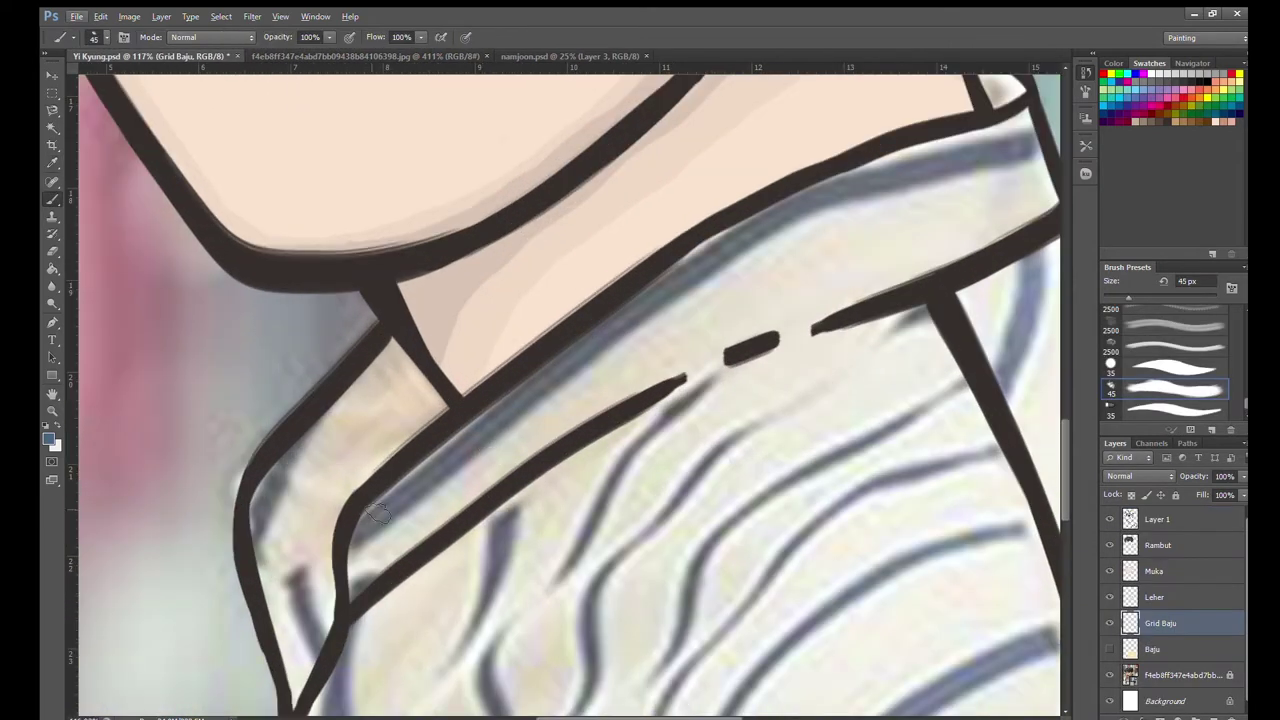
mouse_move(425, 452)
mouse_down()
mouse_move(360, 535)
mouse_move(471, 420)
mouse_up()
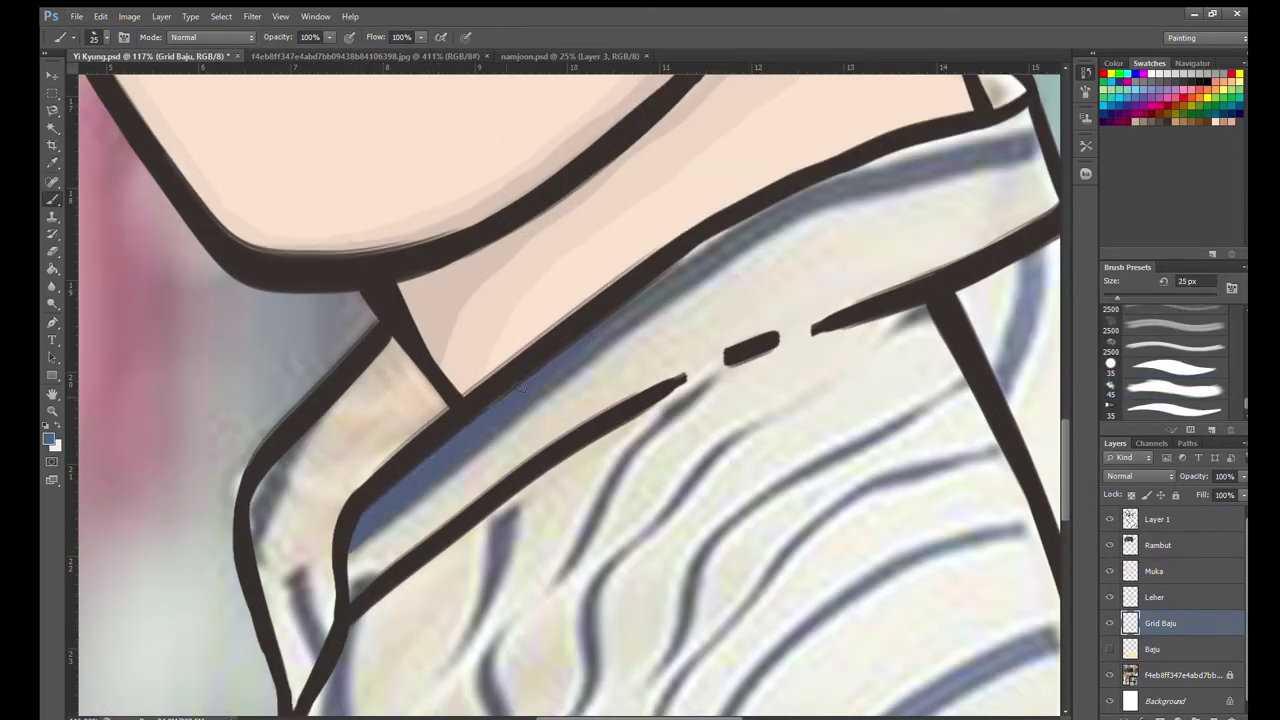
scroll(968, 573, down, 2)
scroll(968, 573, down, 1)
scroll(968, 573, up, 1)
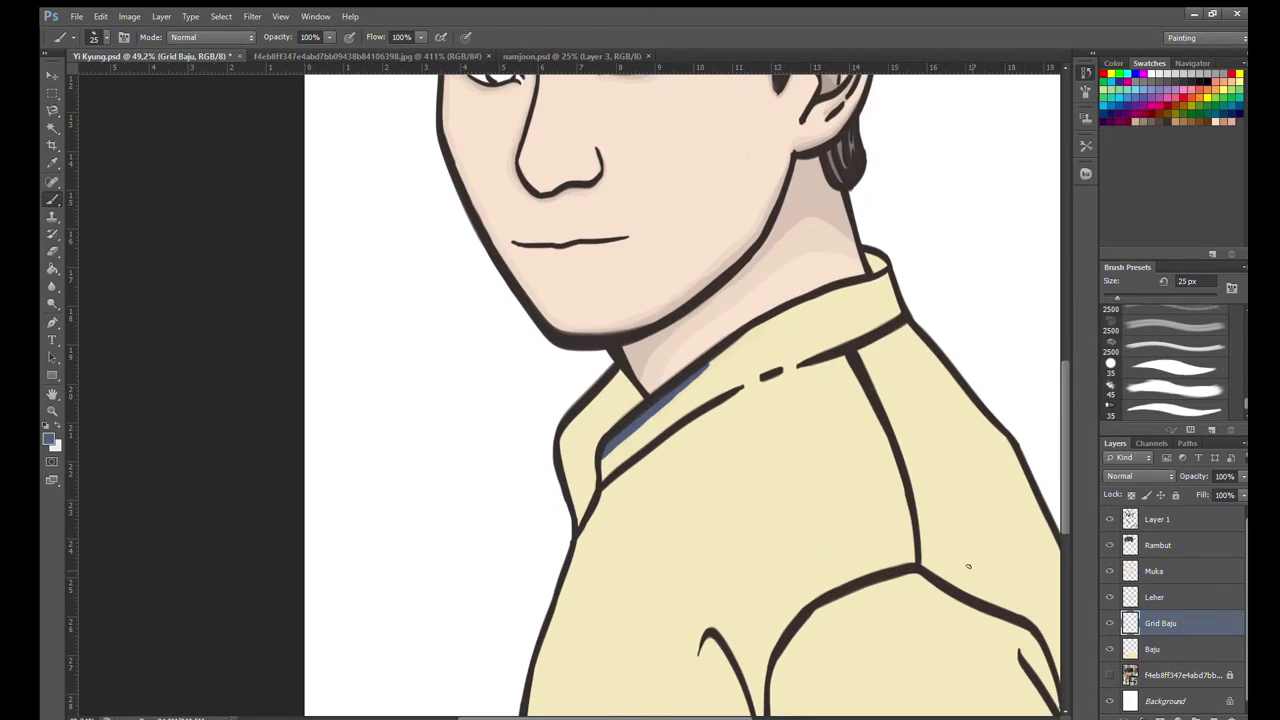
Hide Baju to reveal the photo and extend the blue stripe to the collar's right end.
click(1109, 649)
click(1109, 675)
scroll(757, 457, up, 2)
scroll(757, 457, up, 1)
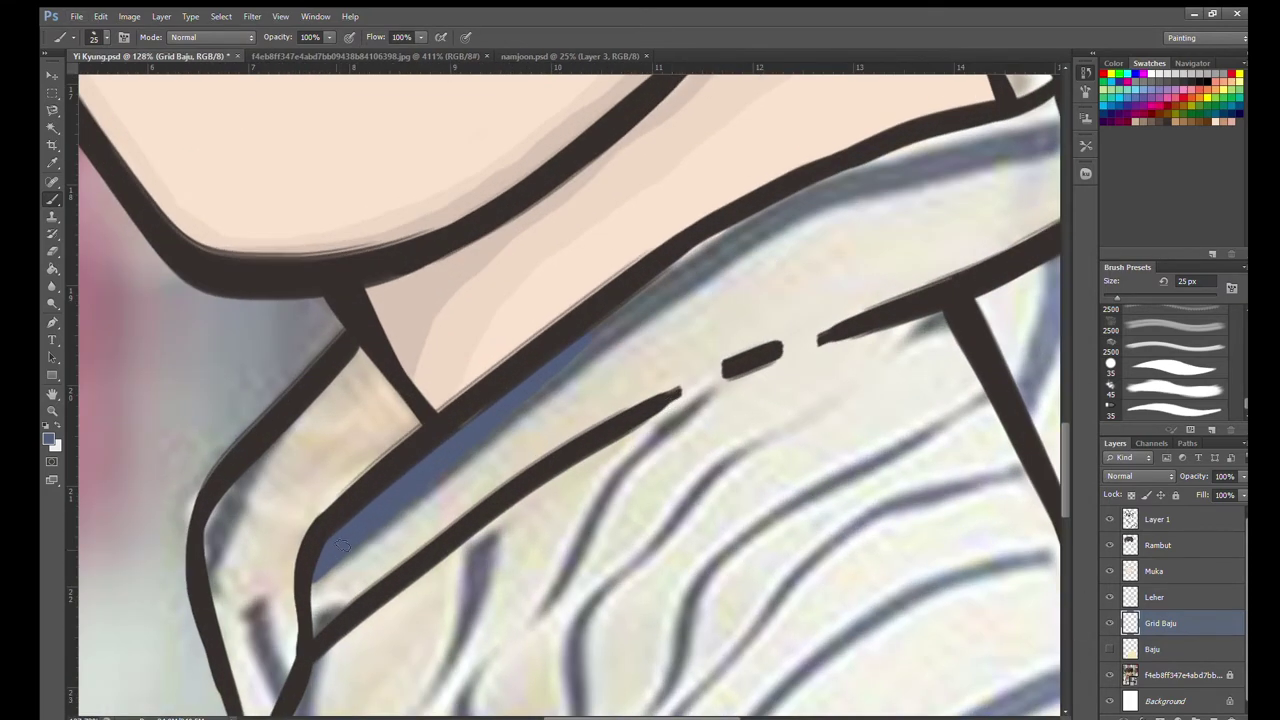
mouse_move(604, 330)
mouse_down()
mouse_move(760, 224)
mouse_move(905, 166)
mouse_up()
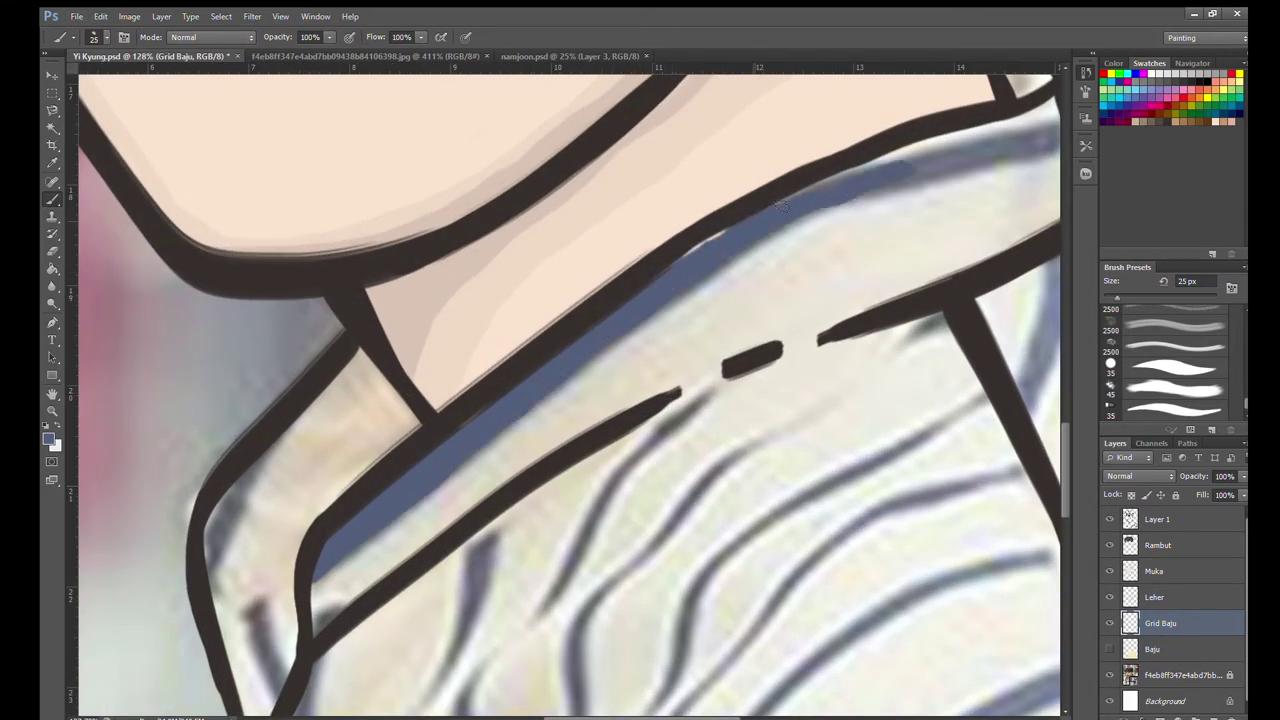
mouse_move(750, 358)
mouse_down()
mouse_move(749, 434)
mouse_move(443, 534)
mouse_up()
mouse_move(598, 345)
mouse_down()
mouse_move(690, 330)
mouse_move(655, 330)
mouse_up()
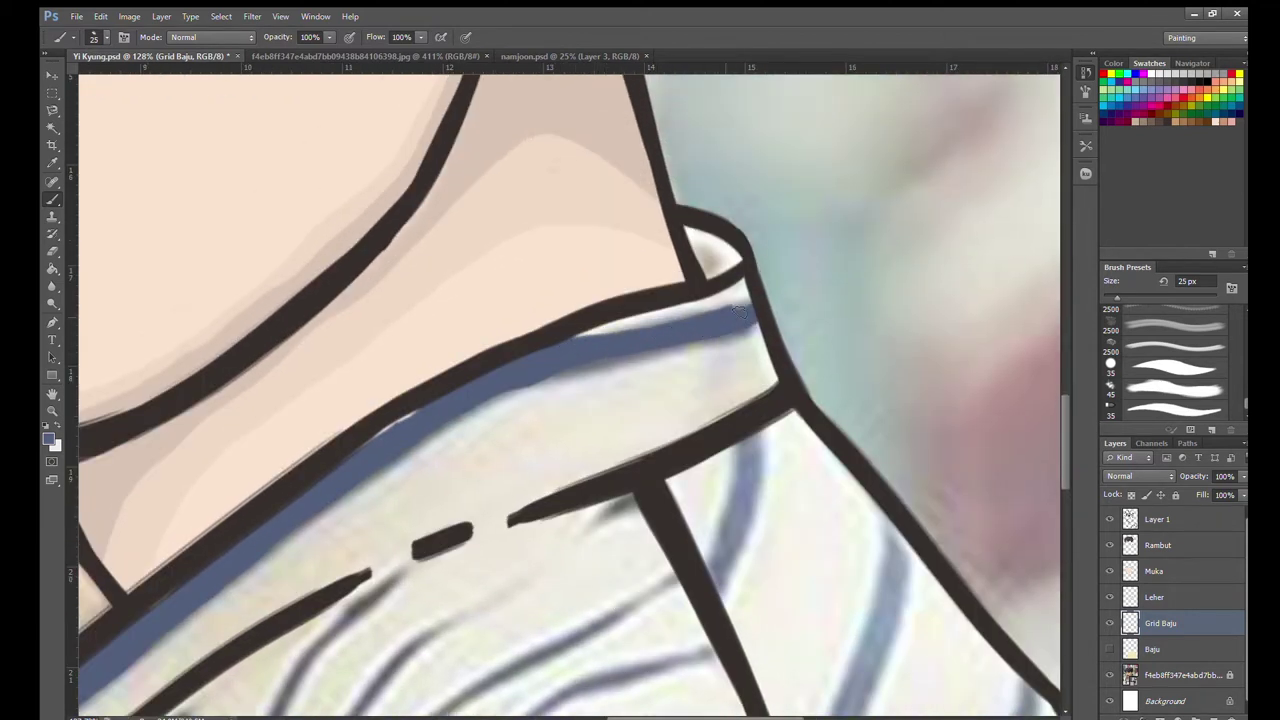
drag(575, 338, 750, 310)
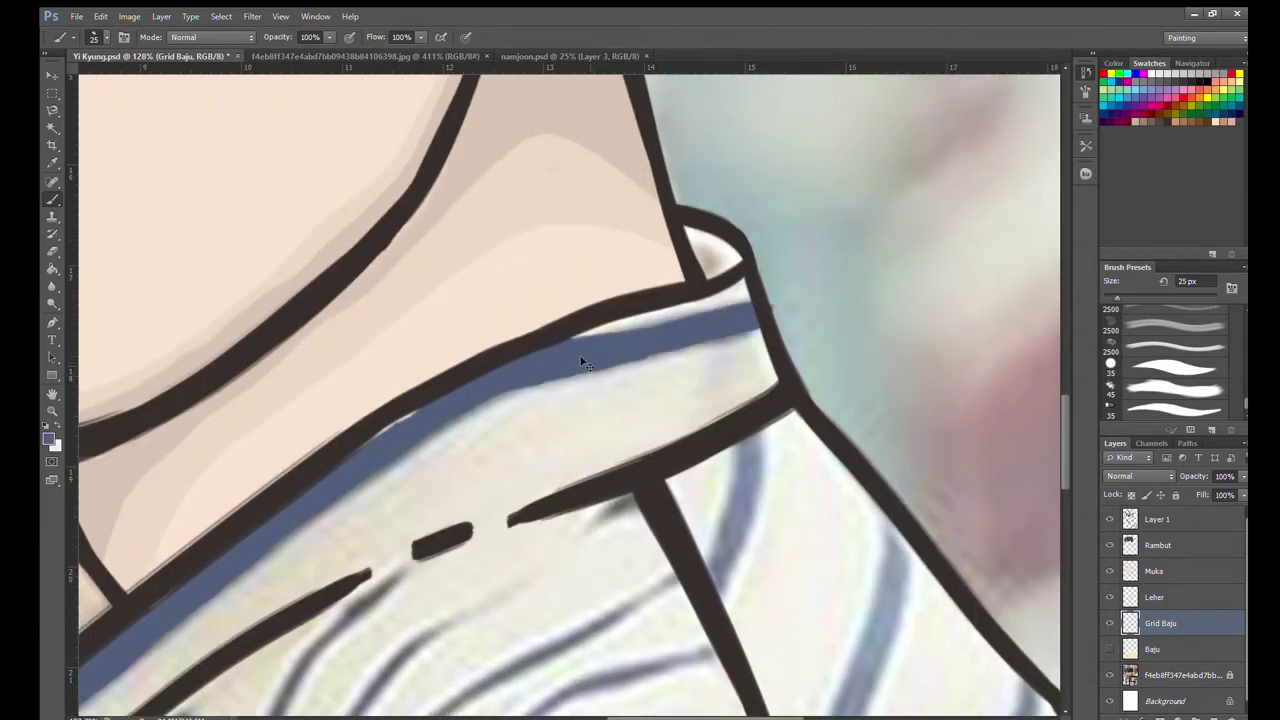
scroll(691, 366, down, 2)
scroll(500, 368, down, 3)
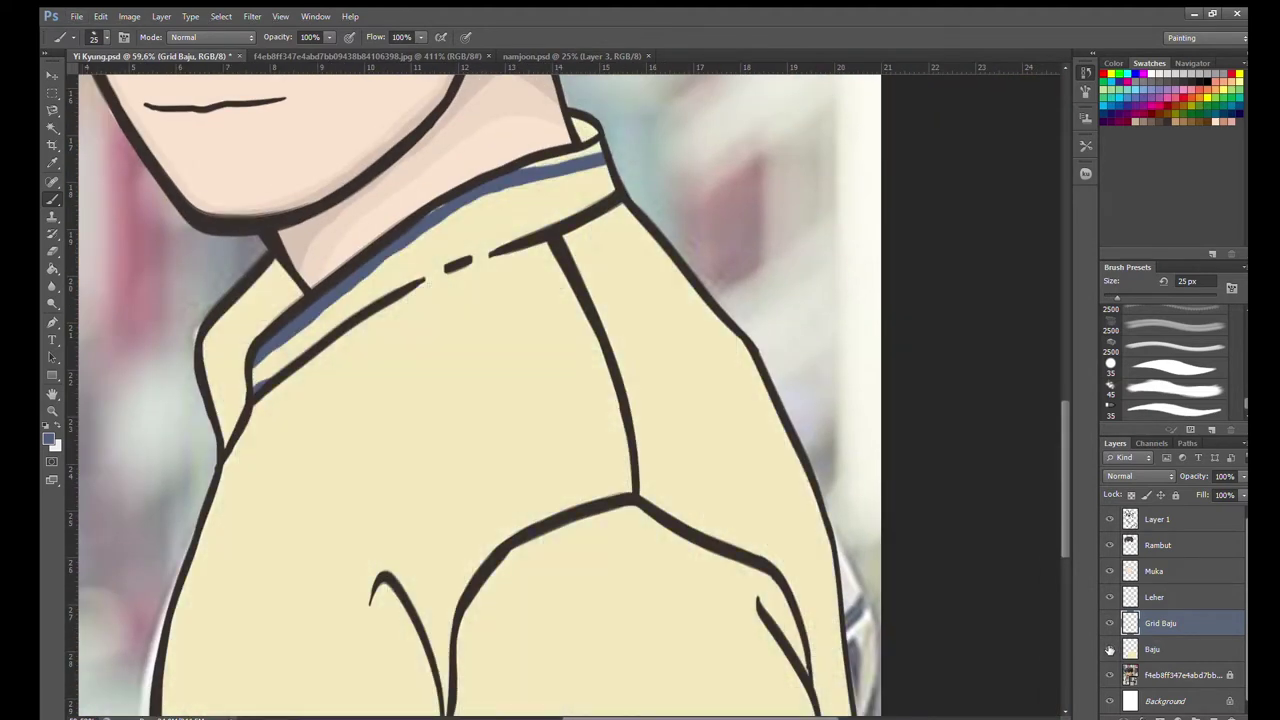
scroll(330, 485, up, 1)
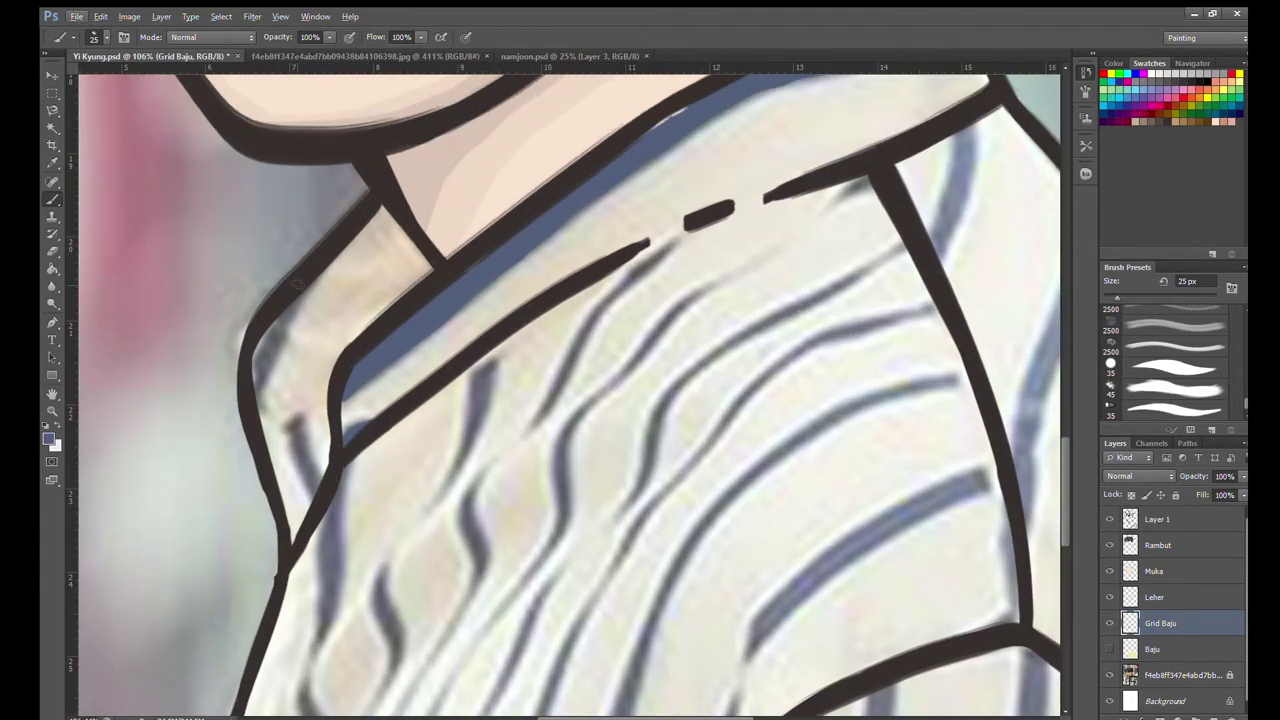
Paint blue stripes along the collar, the right shoulder and down the right sleeve, redoing the sleeve stroke.
drag(293, 425, 316, 490)
drag(440, 488, 280, 616)
drag(780, 392, 810, 260)
drag(931, 344, 860, 616)
key(ctrl+z)
drag(935, 325, 860, 645)
Thicken the blue sleeve stripe and briefly hide the reference photo to check it.
scroll(992, 615, up, 3)
scroll(992, 615, up, 2)
mouse_move(911, 229)
mouse_down()
mouse_move(825, 540)
mouse_move(812, 665)
mouse_up()
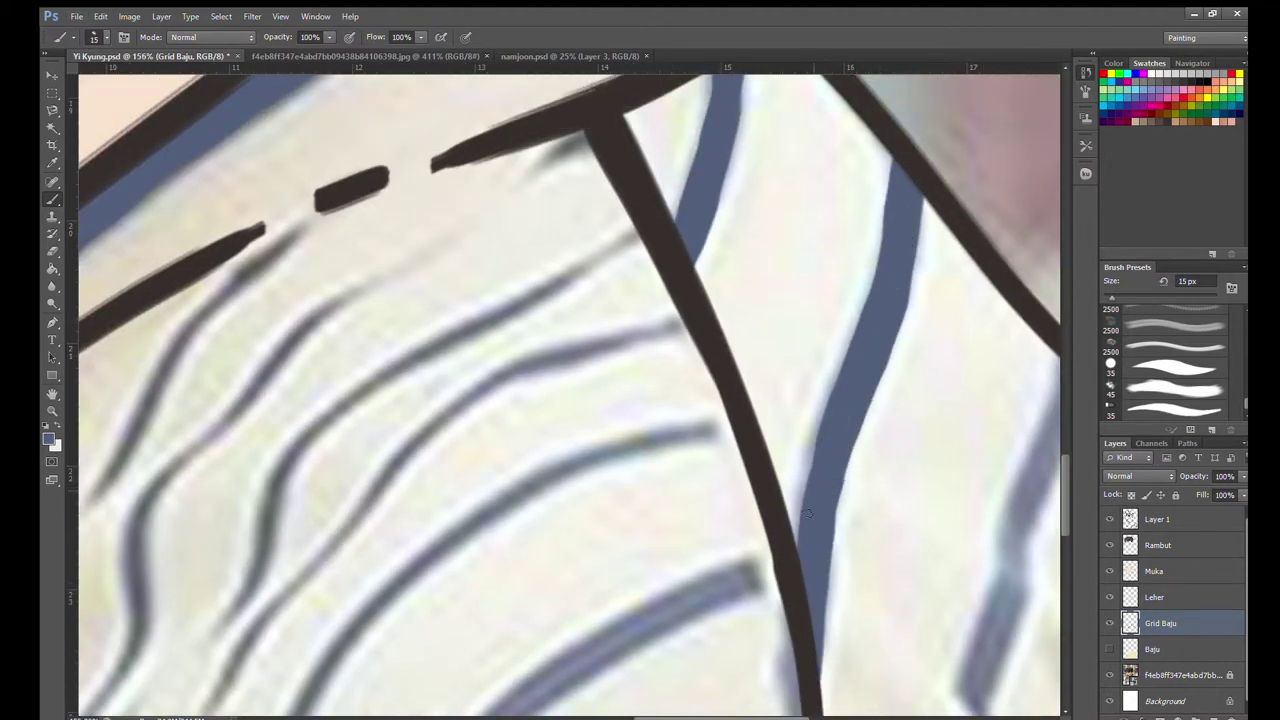
scroll(817, 470, down, 3)
scroll(817, 470, down, 3)
click(1109, 675)
click(1109, 649)
Add a second blue stripe down the sleeve, then thicken and widen its edge with a resized brush.
scroll(842, 461, up, 5)
scroll(842, 461, up, 1)
mouse_move(828, 278)
mouse_down()
mouse_move(776, 420)
mouse_move(742, 652)
mouse_up()
scroll(845, 408, down, 2)
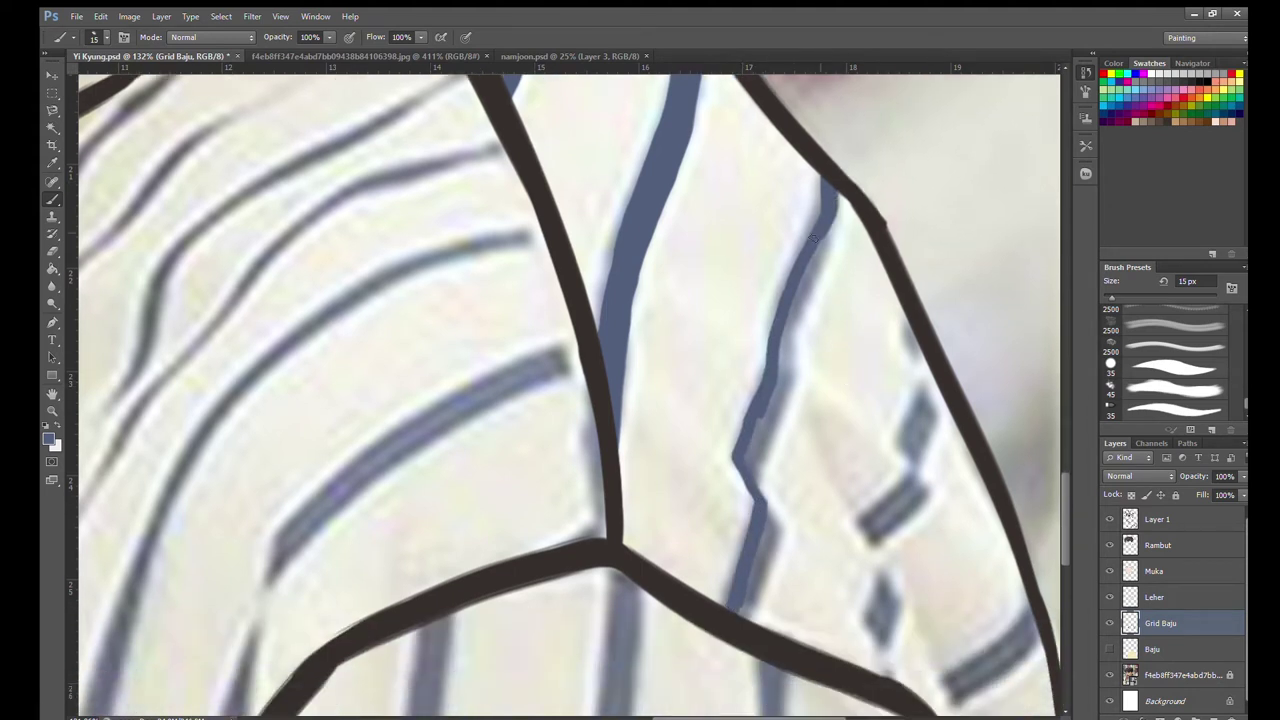
mouse_move(778, 298)
mouse_down()
mouse_move(786, 340)
mouse_move(748, 470)
mouse_up()
scroll(829, 434, up, 3)
key(bracketleft)
key(bracketleft)
key(bracketleft)
key(bracketright)
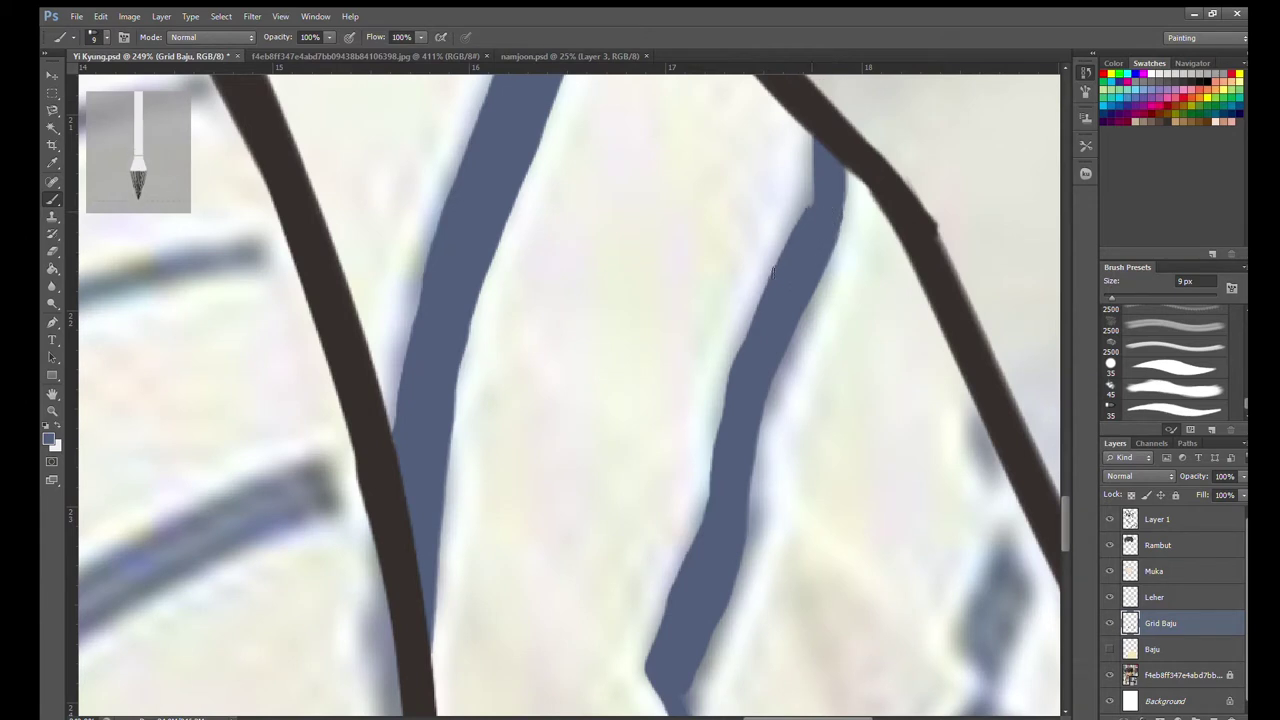
mouse_move(825, 248)
mouse_down()
mouse_move(750, 510)
mouse_move(744, 304)
mouse_move(692, 466)
mouse_move(755, 300)
mouse_up()
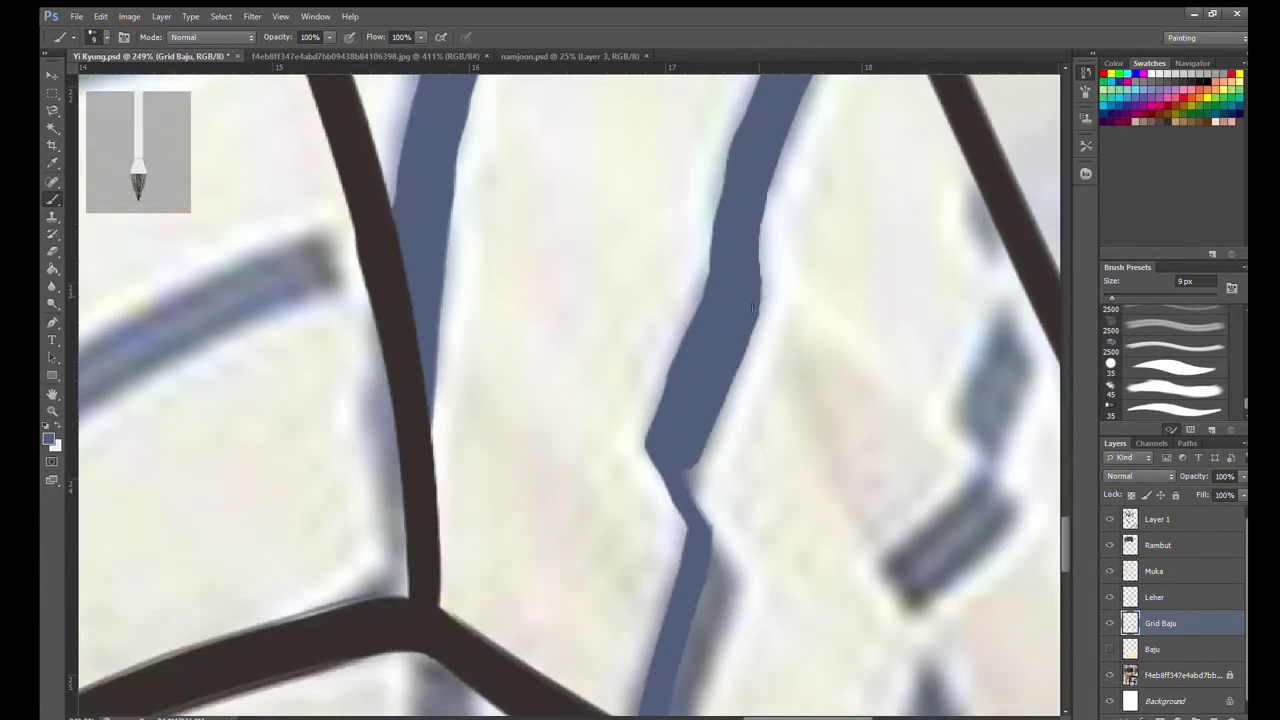
Fill the stripe's notch edge and paint the small and diamond-shaped stripe pieces in blue.
scroll(697, 447, down, 3)
mouse_move(648, 290)
mouse_down()
mouse_move(690, 372)
mouse_move(665, 585)
mouse_move(731, 425)
mouse_move(687, 519)
mouse_up()
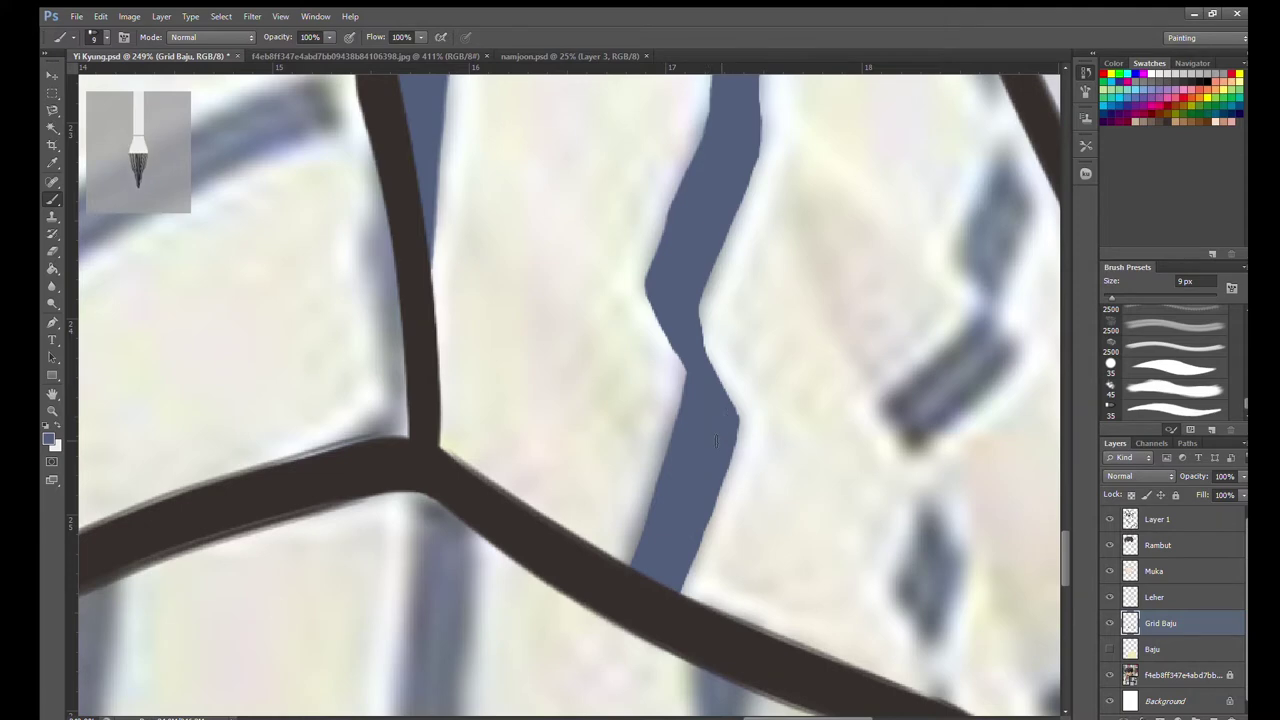
scroll(716, 440, down, 5)
scroll(652, 148, up, 4)
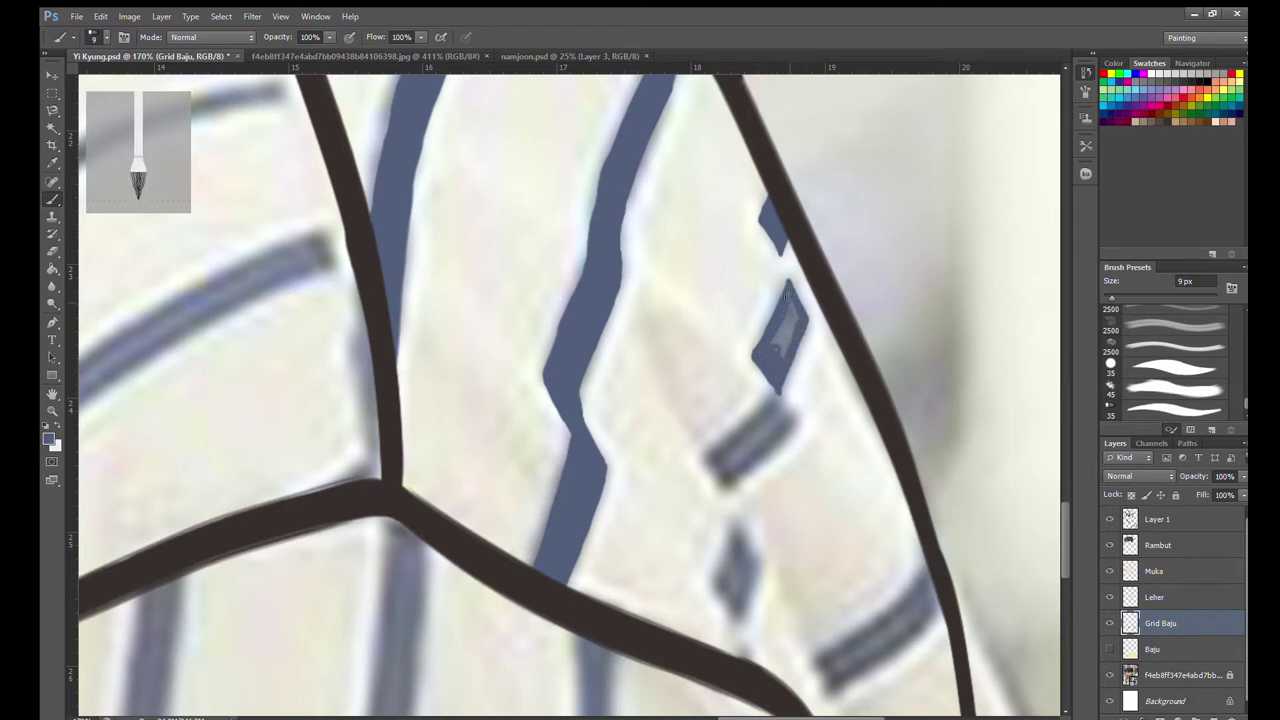
mouse_move(697, 457)
mouse_down()
mouse_move(778, 392)
mouse_move(720, 494)
mouse_move(787, 397)
mouse_up()
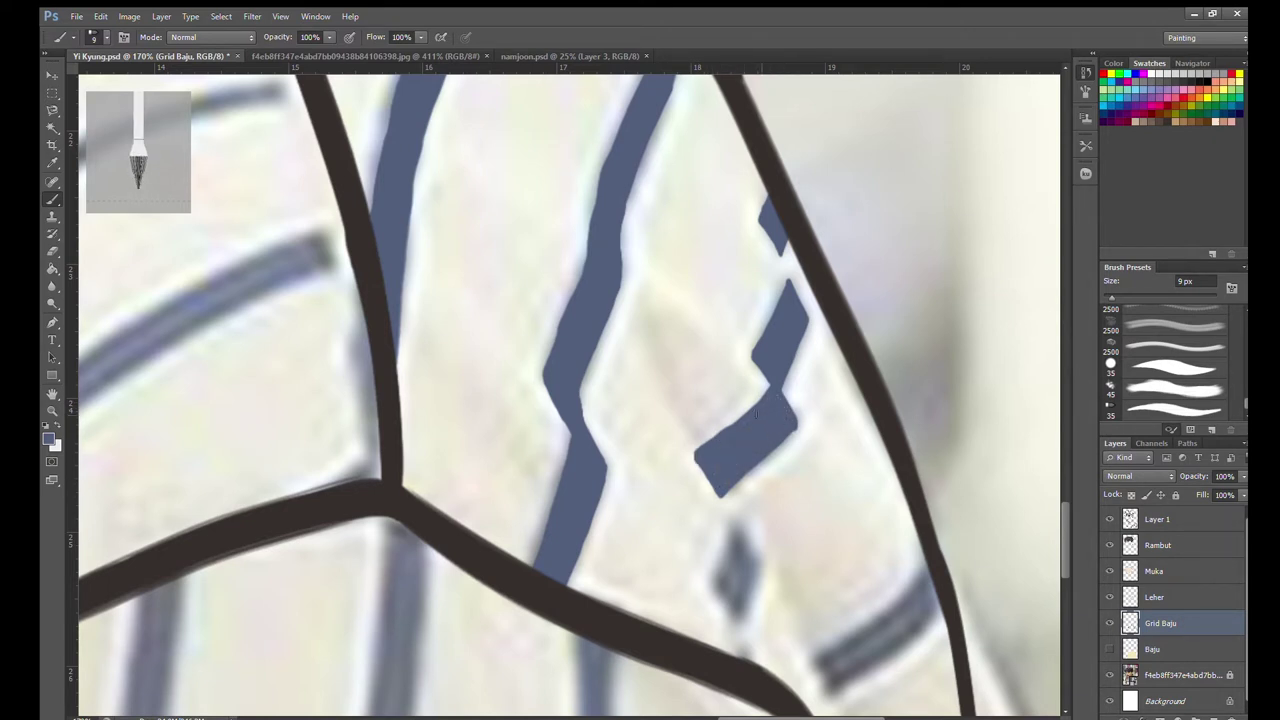
scroll(362, 228, down, 3)
drag(735, 484, 708, 437)
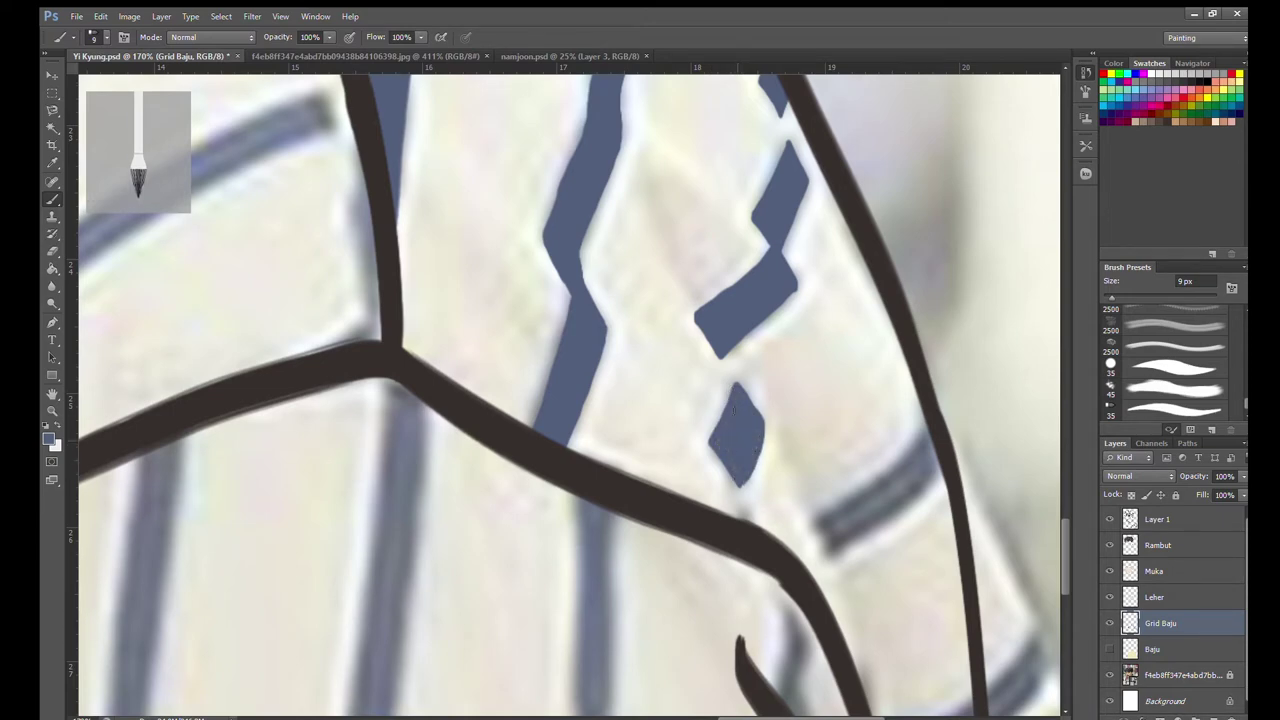
Hide the Baju layer to see the painted stripes on their own.
scroll(731, 393, down, 3)
scroll(731, 393, down, 3)
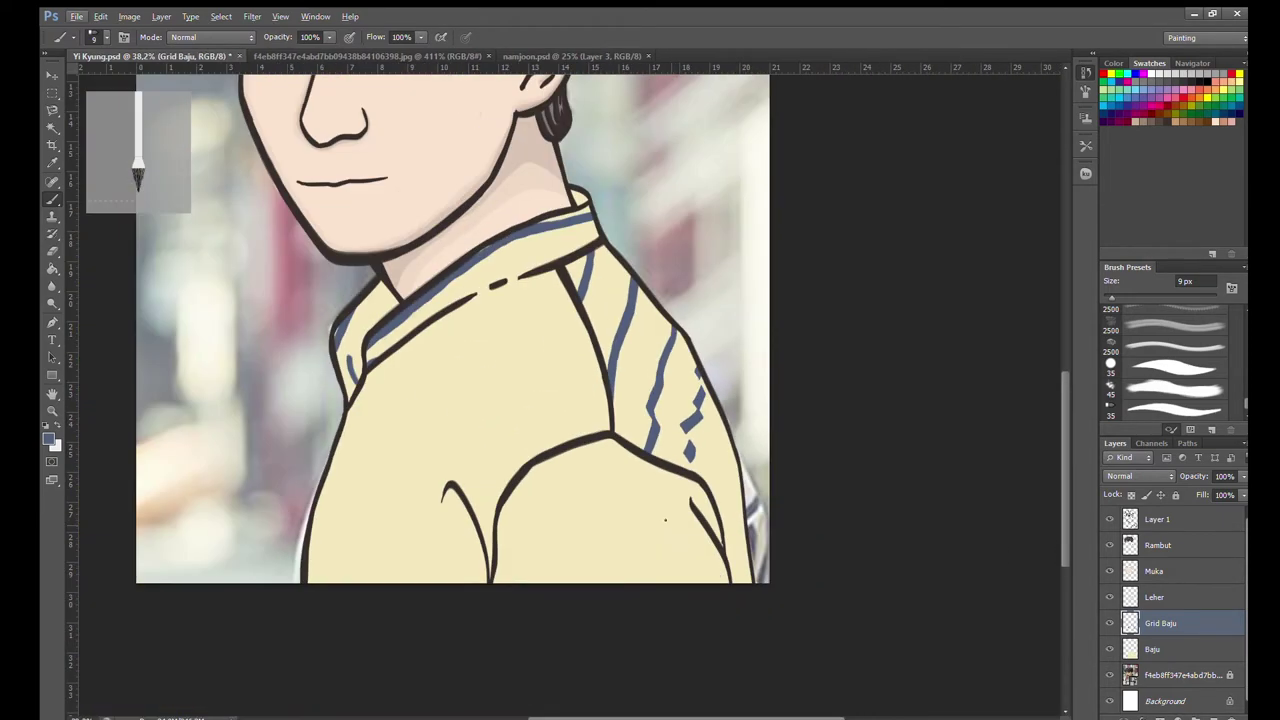
scroll(731, 393, down, 3)
scroll(760, 641, up, 3)
scroll(760, 641, up, 3)
click(1109, 649)
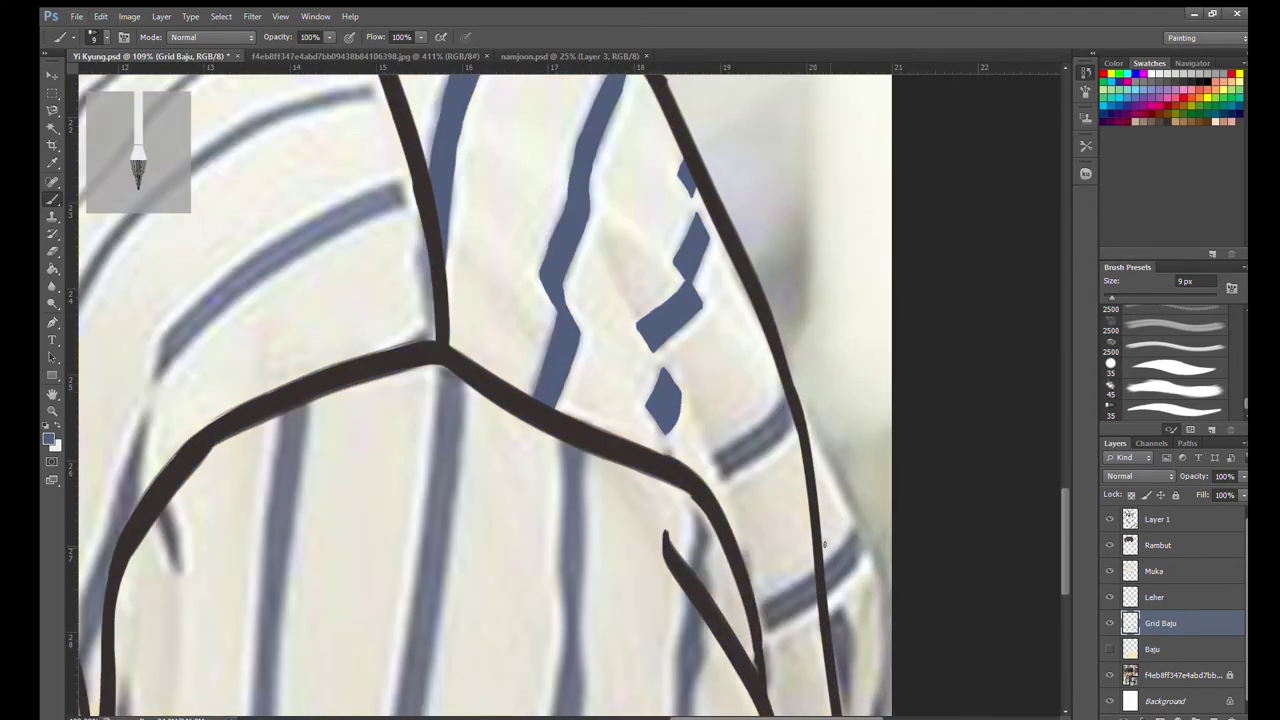
Outline and fill the diagonal stripe near the cuff with solid blue.
scroll(766, 248, up, 1)
scroll(780, 457, up, 2)
mouse_move(676, 546)
mouse_down()
mouse_move(768, 468)
mouse_move(650, 530)
mouse_move(729, 541)
mouse_move(786, 494)
mouse_up()
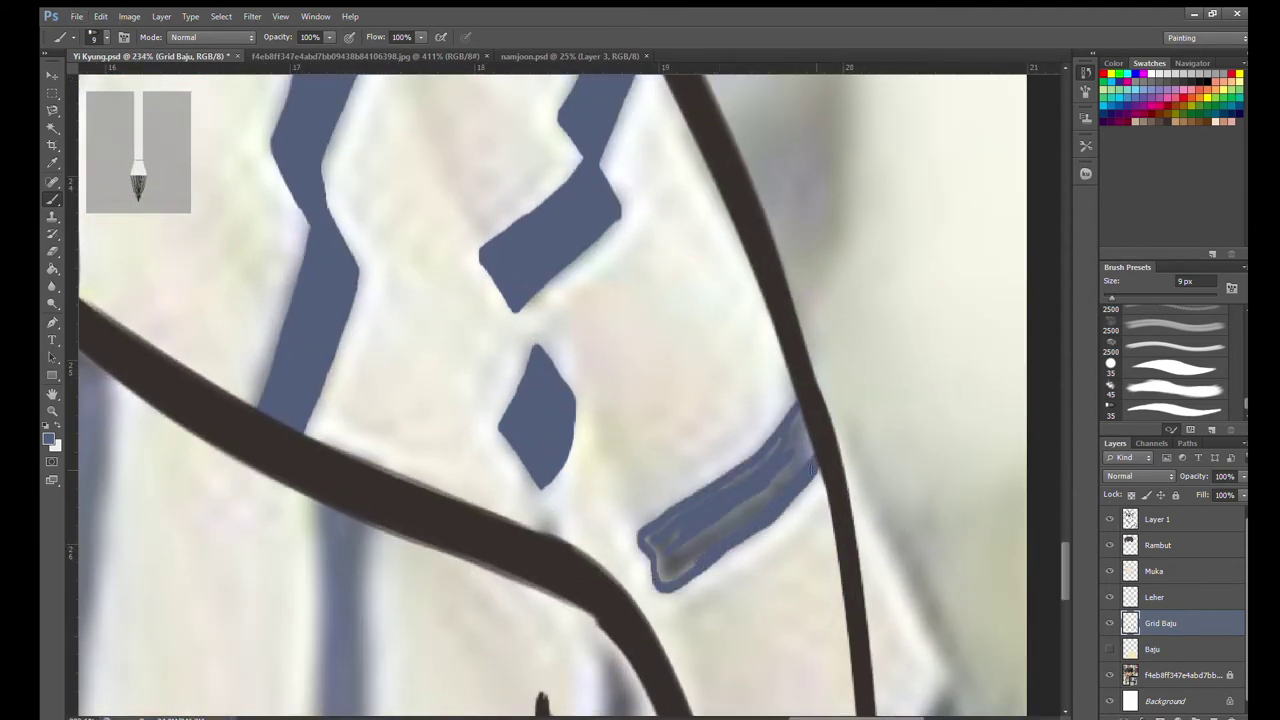
drag(689, 524, 756, 466)
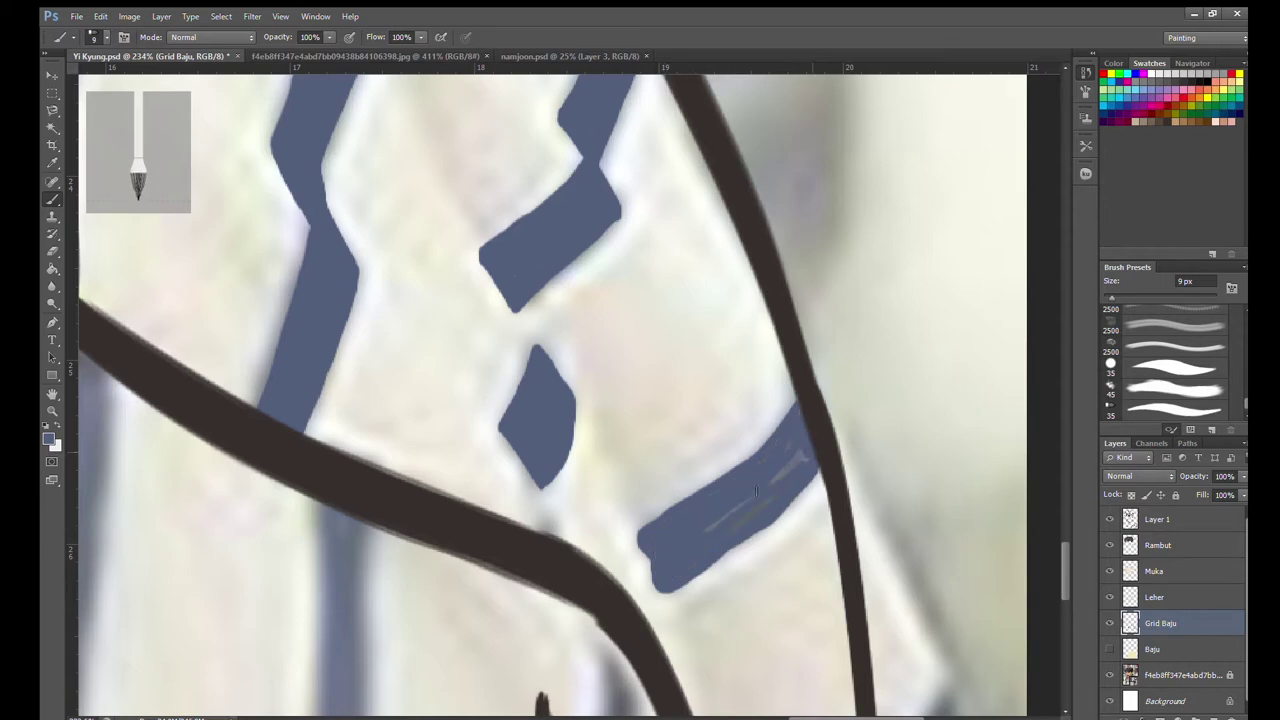
scroll(730, 507, down, 3)
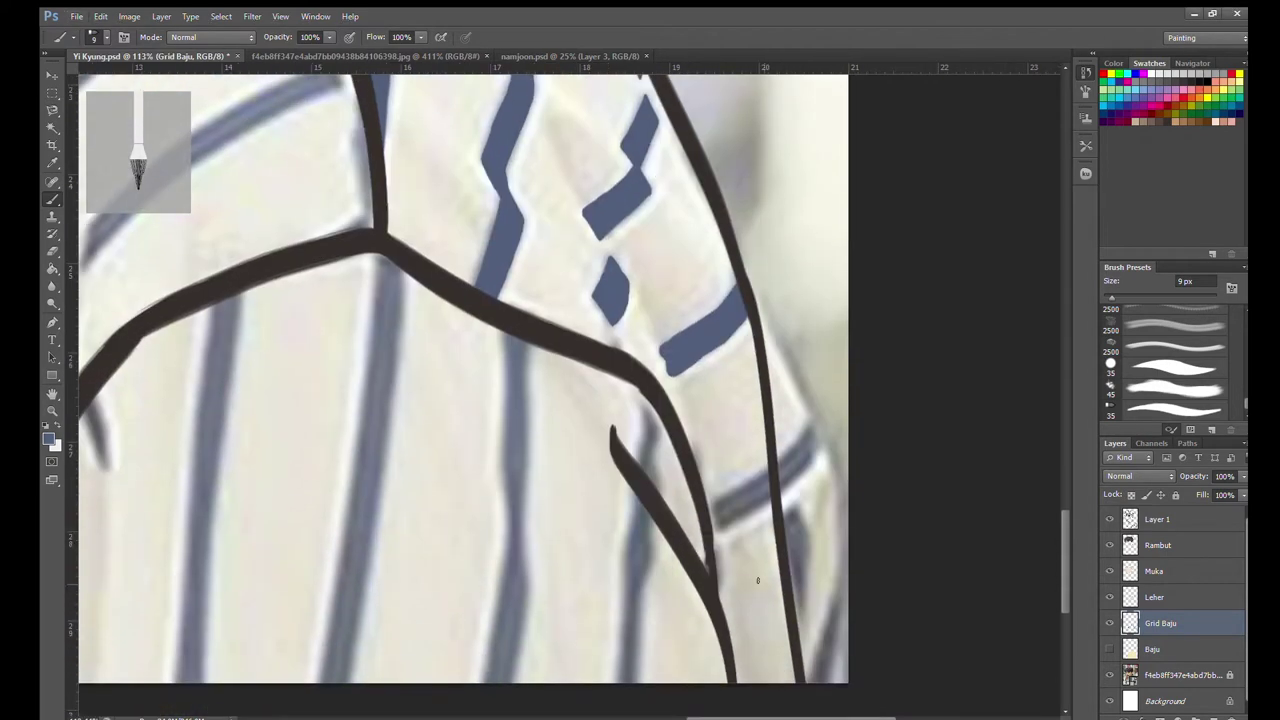
scroll(640, 380, up, 5)
Paint a thin blue stripe segment near the fold and continue a stripe beside the dark fold line.
mouse_move(620, 385)
mouse_down()
mouse_move(757, 310)
mouse_move(635, 415)
mouse_move(760, 350)
mouse_move(699, 386)
mouse_up()
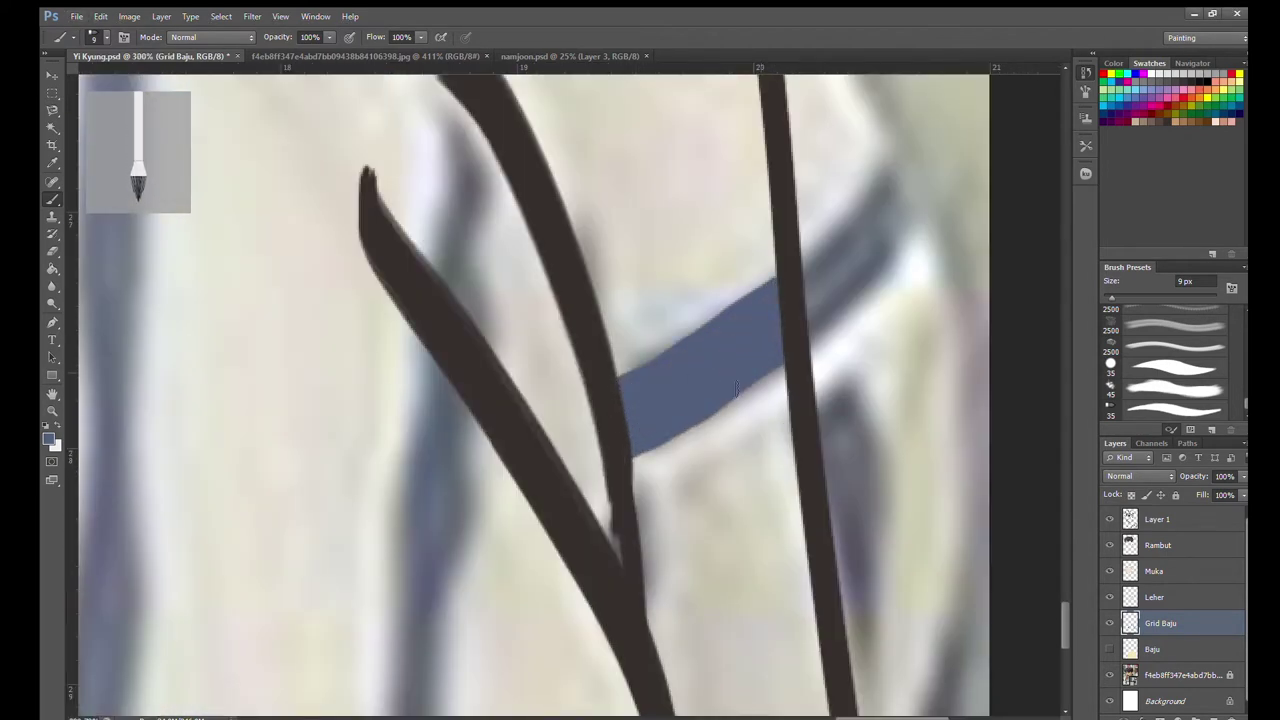
scroll(736, 390, down, 3)
scroll(297, 428, up, 2)
drag(605, 192, 598, 298)
drag(643, 245, 608, 305)
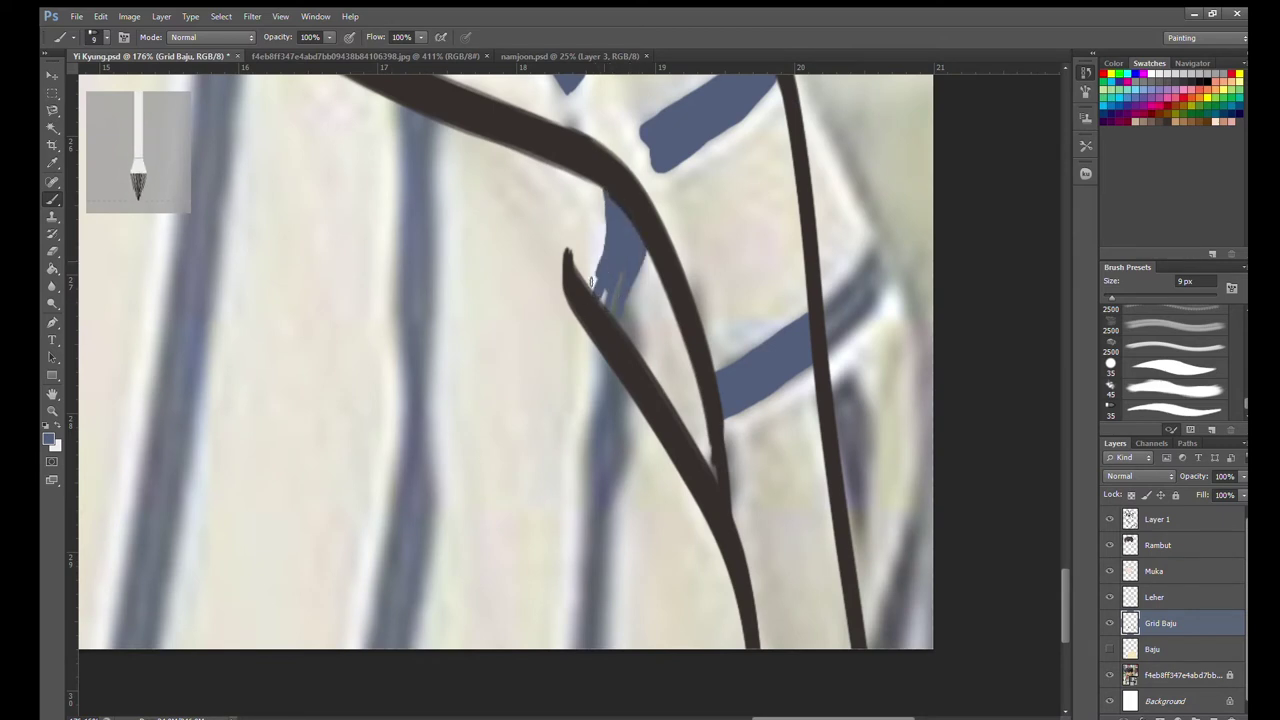
scroll(624, 321, down, 1)
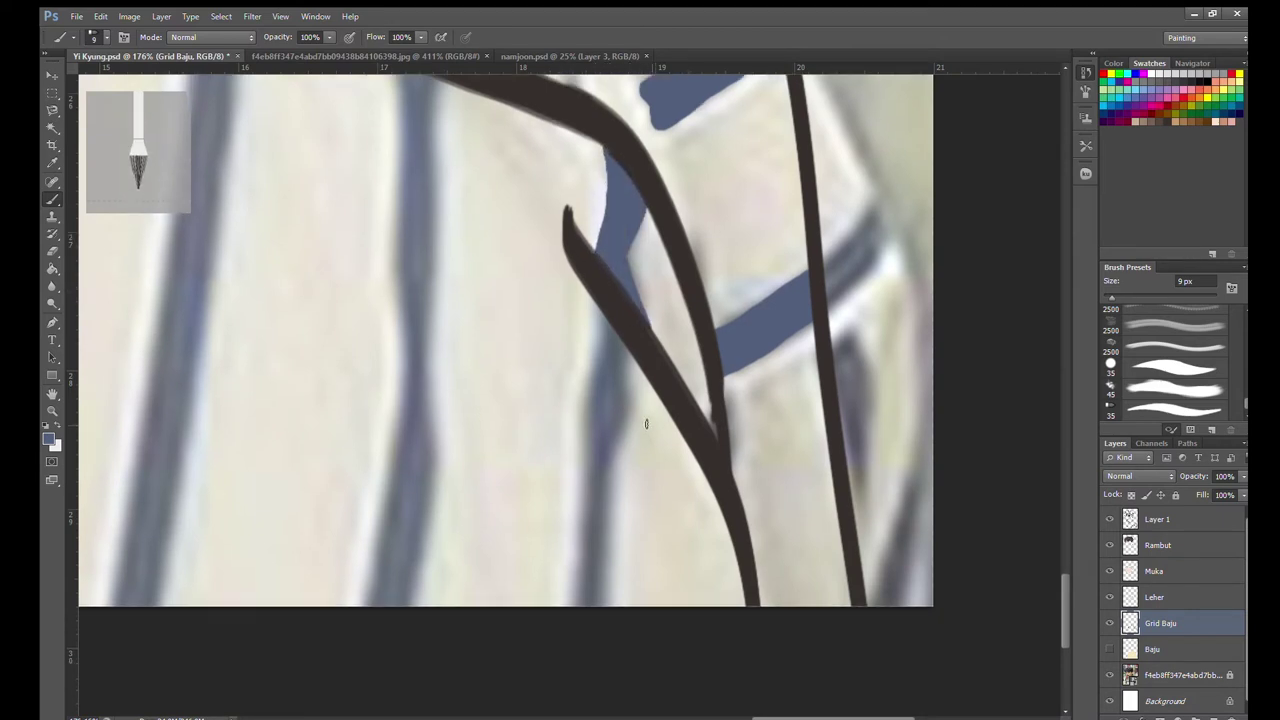
scroll(643, 423, up, 1)
Outline both edges of the next stripe, fill between them in blue and touch up its right edge.
drag(582, 252, 560, 618)
drag(623, 305, 590, 618)
drag(583, 330, 562, 588)
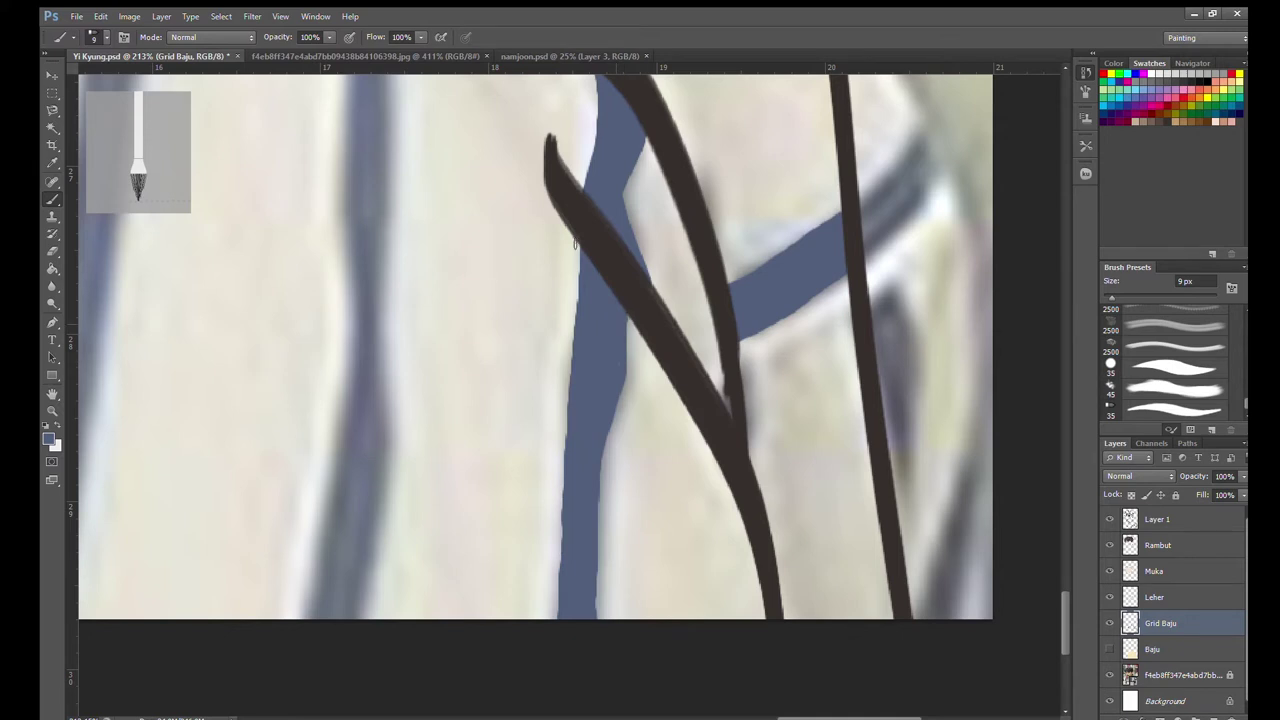
drag(621, 287, 604, 383)
scroll(257, 357, down, 2)
scroll(477, 343, up, 2)
Outline a stripe's left edge and fill its lower part with a larger blue brush.
mouse_move(492, 178)
mouse_down()
mouse_move(481, 672)
mouse_move(524, 416)
mouse_move(510, 672)
mouse_up()
scroll(480, 500, up, 2)
key(bracketright)
key(bracketright)
mouse_move(470, 600)
mouse_down()
mouse_move(489, 520)
mouse_move(455, 680)
mouse_up()
drag(470, 525, 445, 700)
key(ctrl+z)
mouse_move(488, 550)
mouse_down()
mouse_move(470, 640)
mouse_move(484, 440)
mouse_move(470, 590)
mouse_up()
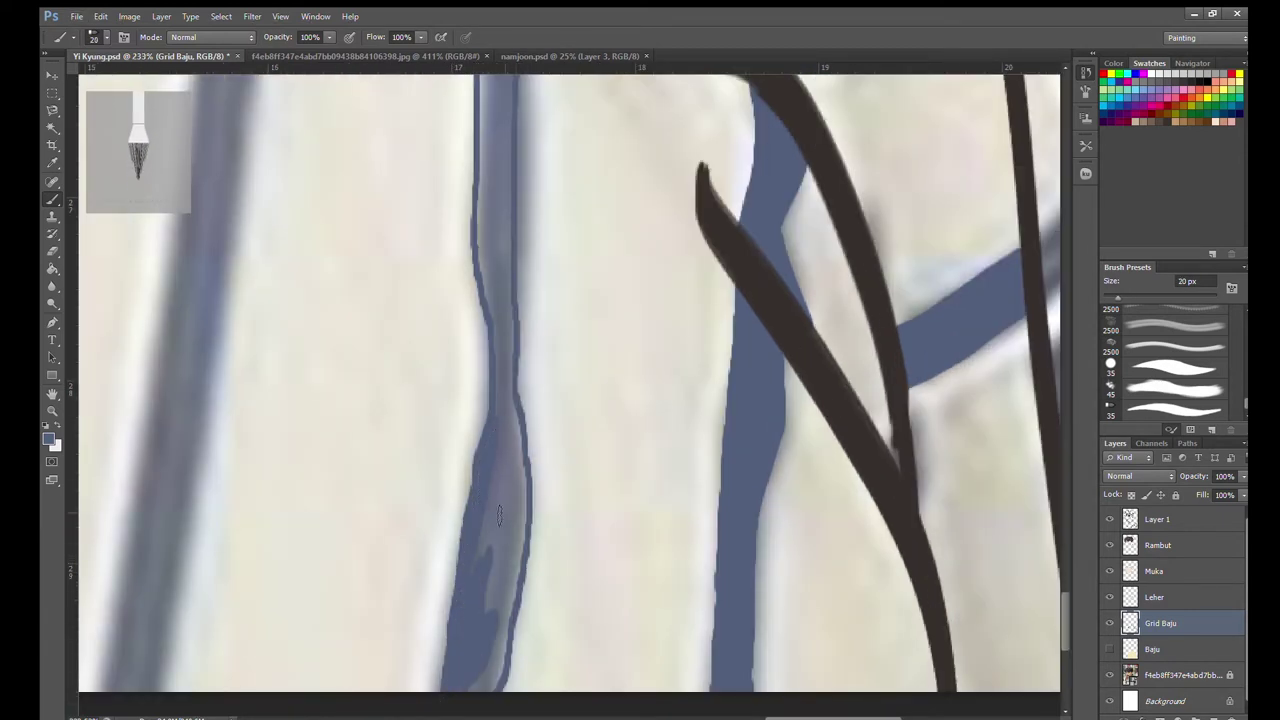
Fill the remaining lighter gaps in that stripe, adjusting the brush size as needed.
key(bracketleft)
drag(499, 488, 481, 548)
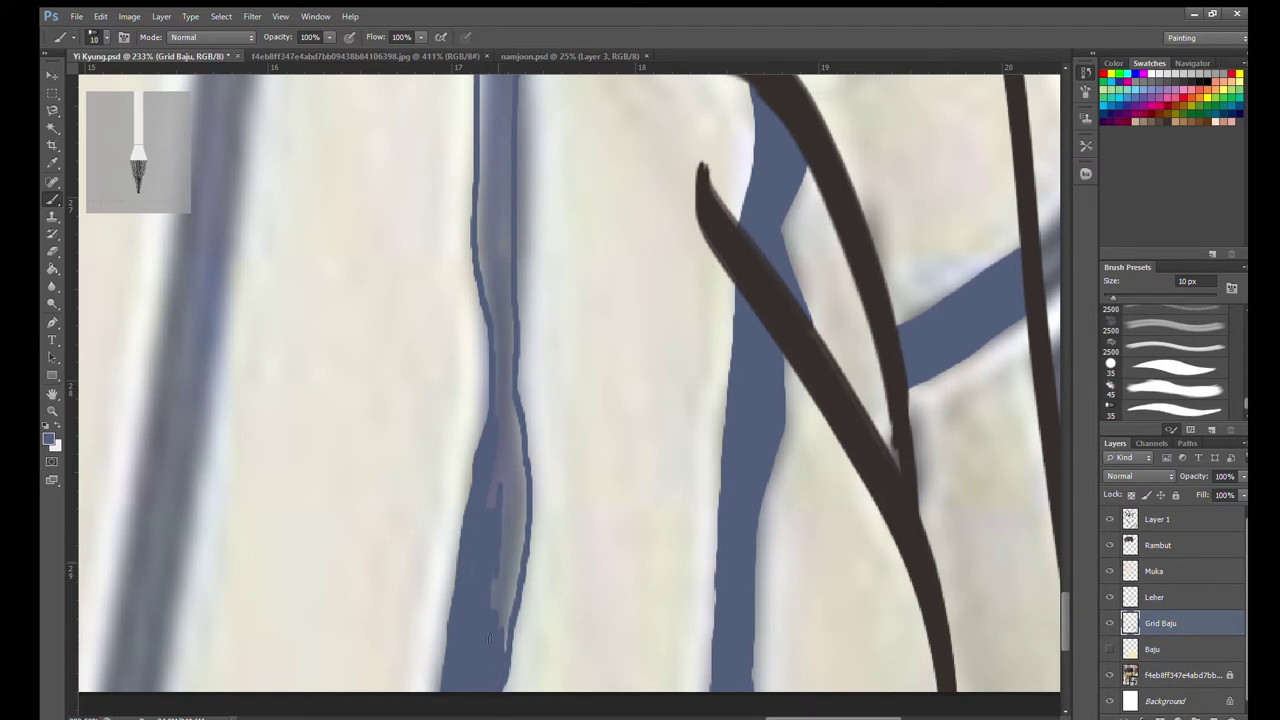
drag(505, 420, 500, 620)
key(bracketright)
drag(515, 525, 510, 615)
Extend the blue stripe upward and add blue along its thin upper section.
drag(518, 532, 505, 330)
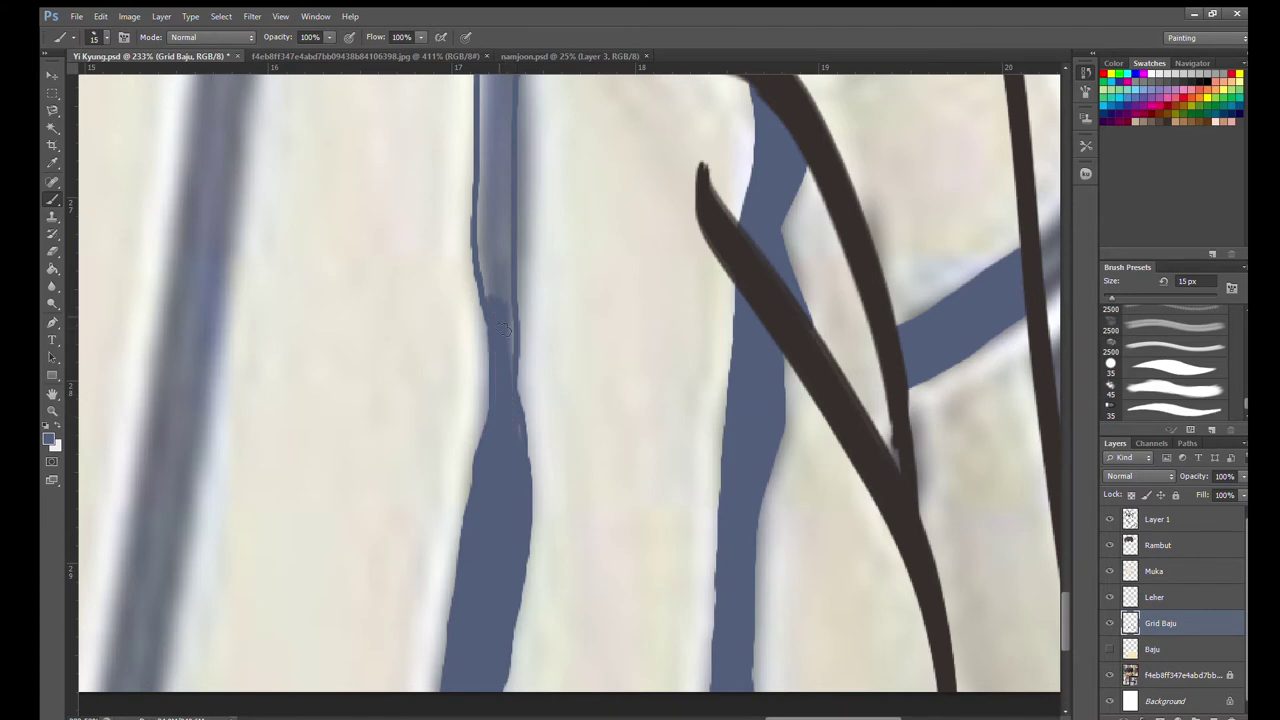
scroll(507, 473, up, 5)
mouse_move(495, 215)
mouse_down()
mouse_move(505, 540)
mouse_move(499, 322)
mouse_up()
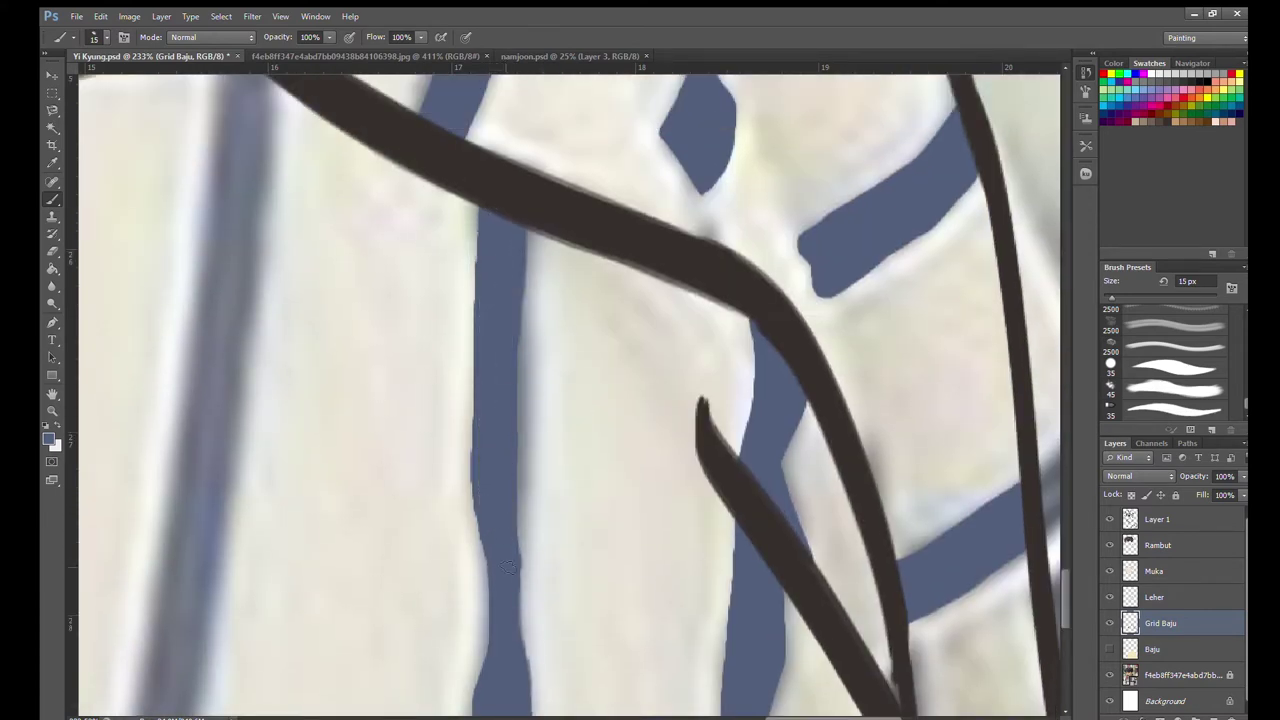
scroll(535, 672, down, 5)
scroll(120, 551, up, 2)
scroll(400, 580, up, 1)
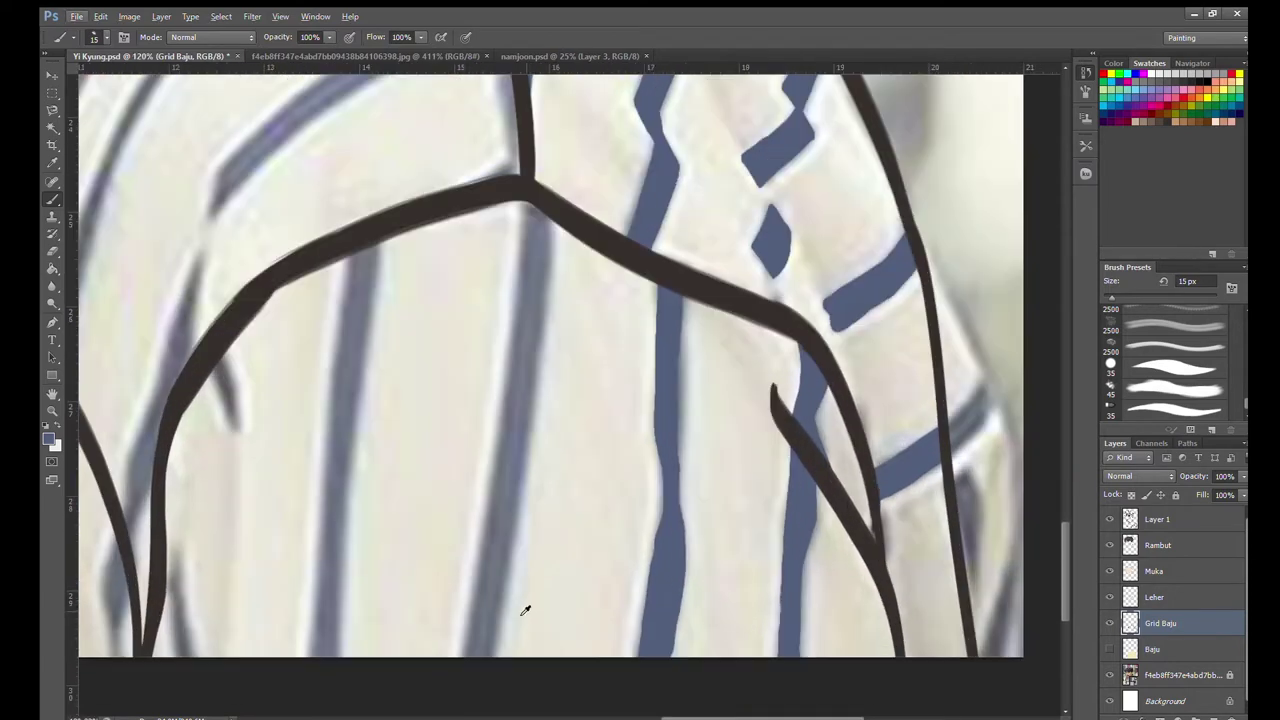
Repaint the vertical blue stripe as a clean solid stroke, undoing the unwanted attempts.
scroll(523, 606, up, 1)
key(ctrl+z)
drag(521, 140, 468, 678)
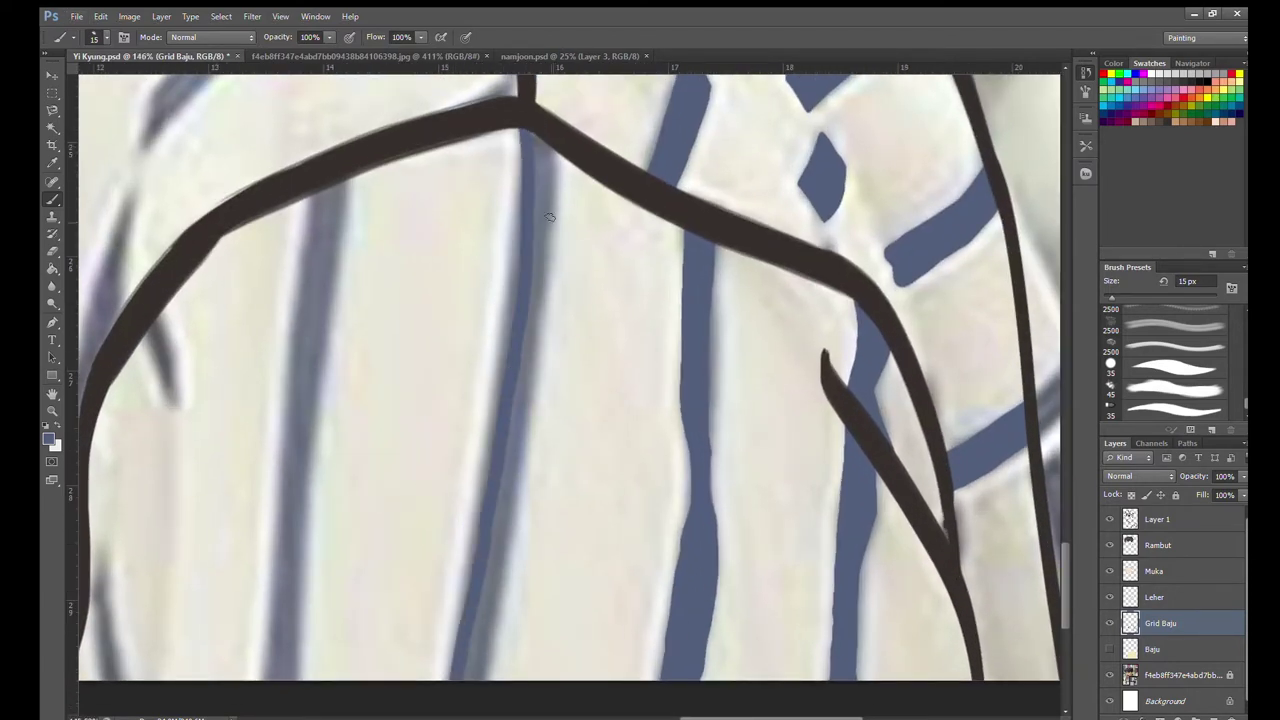
drag(518, 130, 501, 381)
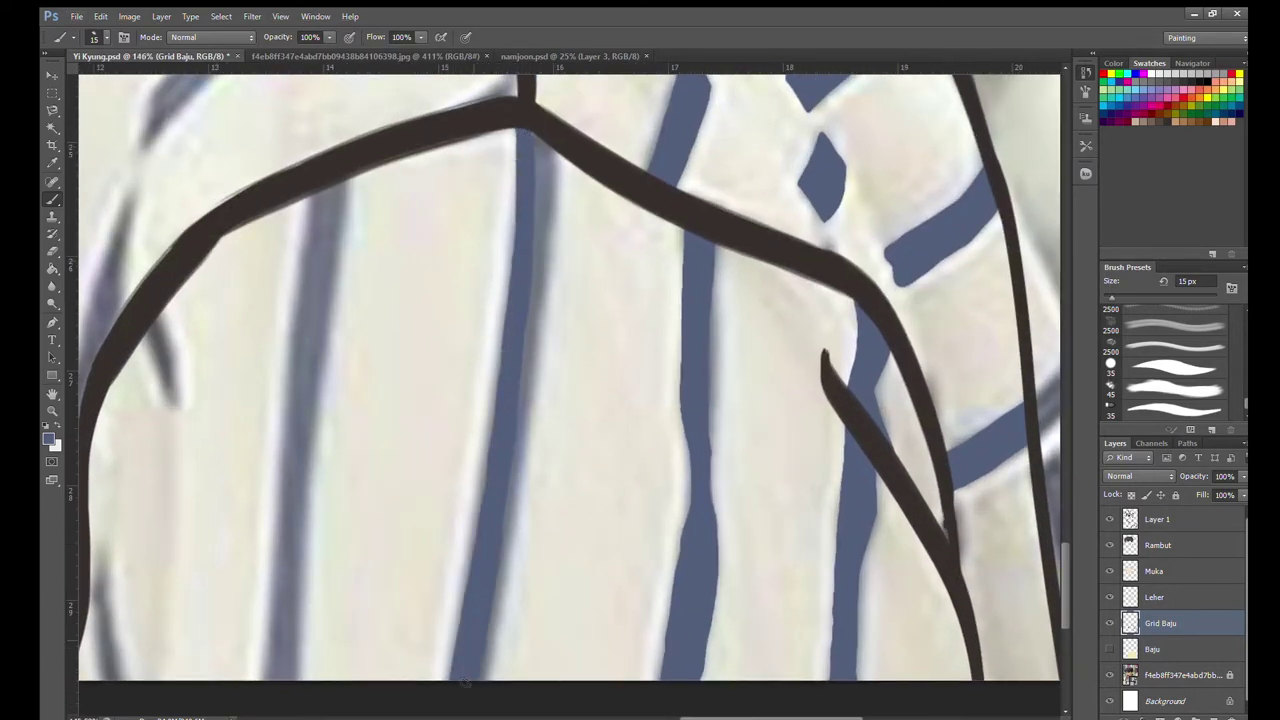
mouse_move(528, 136)
mouse_down()
mouse_move(490, 680)
mouse_move(510, 678)
mouse_up()
key(ctrl+z)
drag(512, 480, 505, 676)
key(ctrl+z)
drag(500, 560, 485, 680)
Paint over and widen the pale stripe with blue.
mouse_move(310, 192)
mouse_down()
mouse_move(295, 646)
mouse_move(307, 217)
mouse_move(282, 680)
mouse_move(292, 453)
mouse_up()
key(ctrl+z)
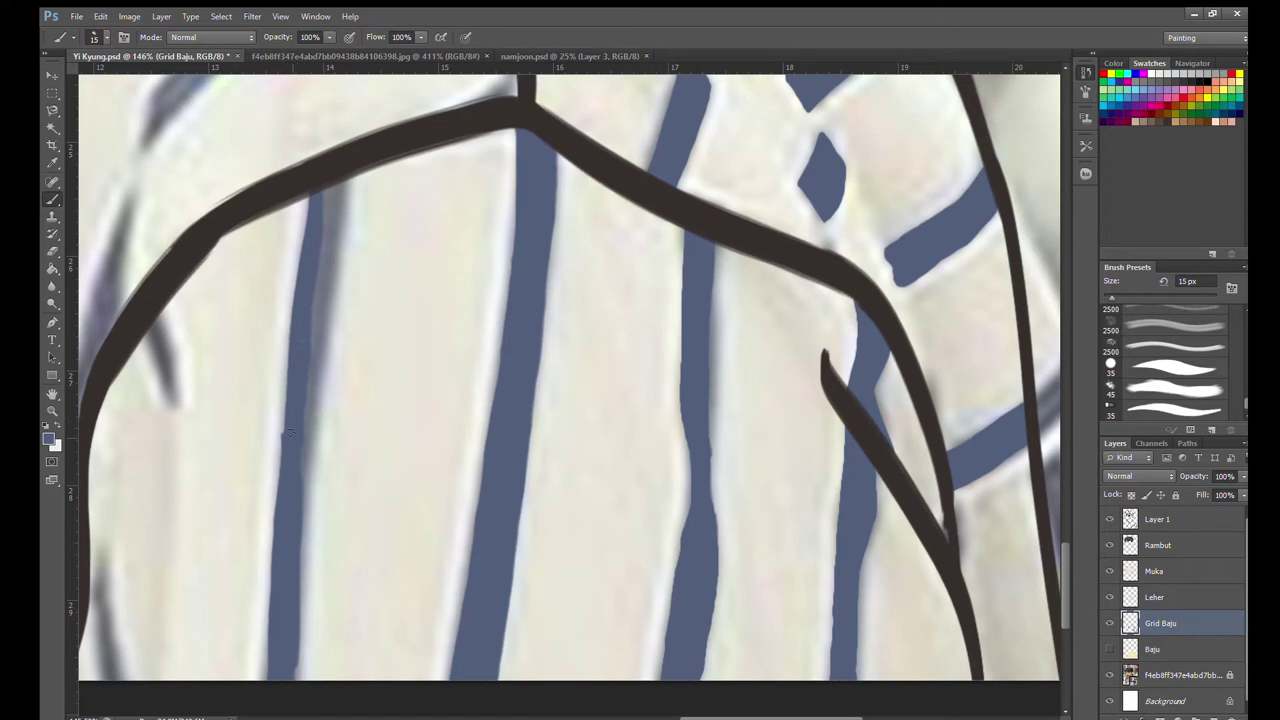
drag(350, 180, 292, 652)
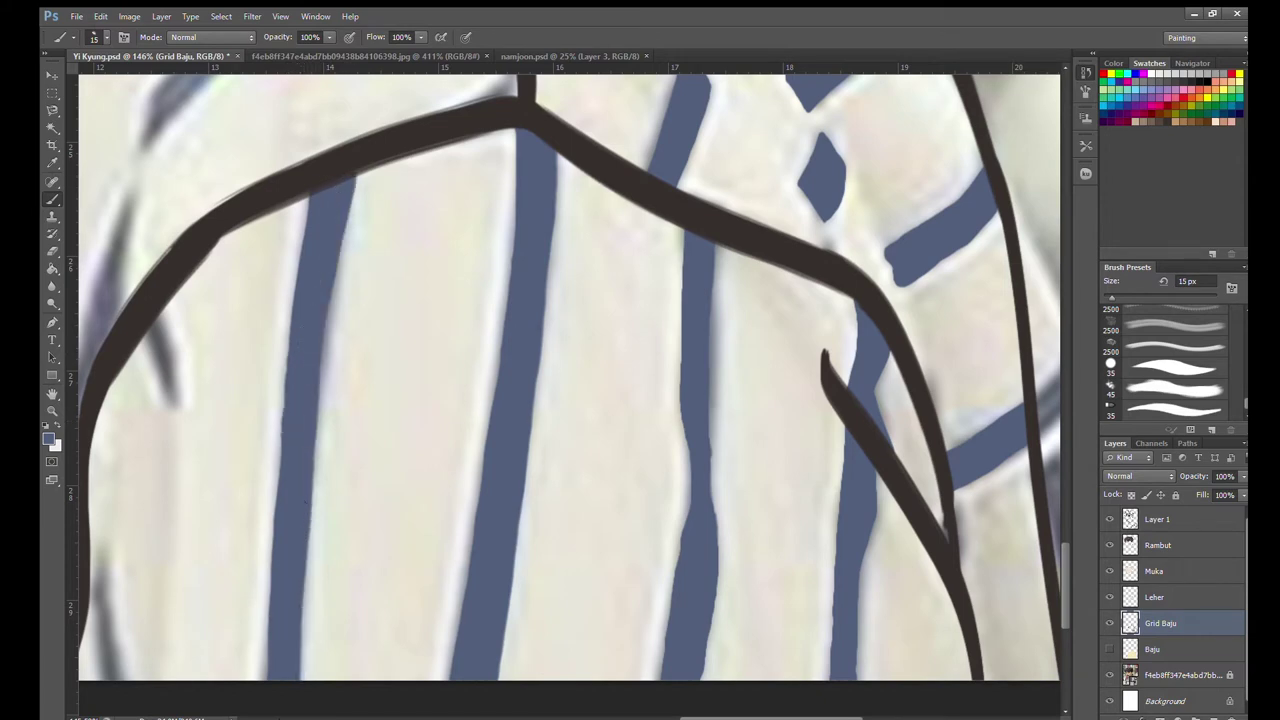
scroll(300, 372, down, 3)
scroll(143, 528, up, 4)
Paint a thicker blue stripe on the left and thicken the diagonal stripe under the outline.
drag(171, 523, 195, 640)
key(ctrl+z)
drag(180, 508, 210, 688)
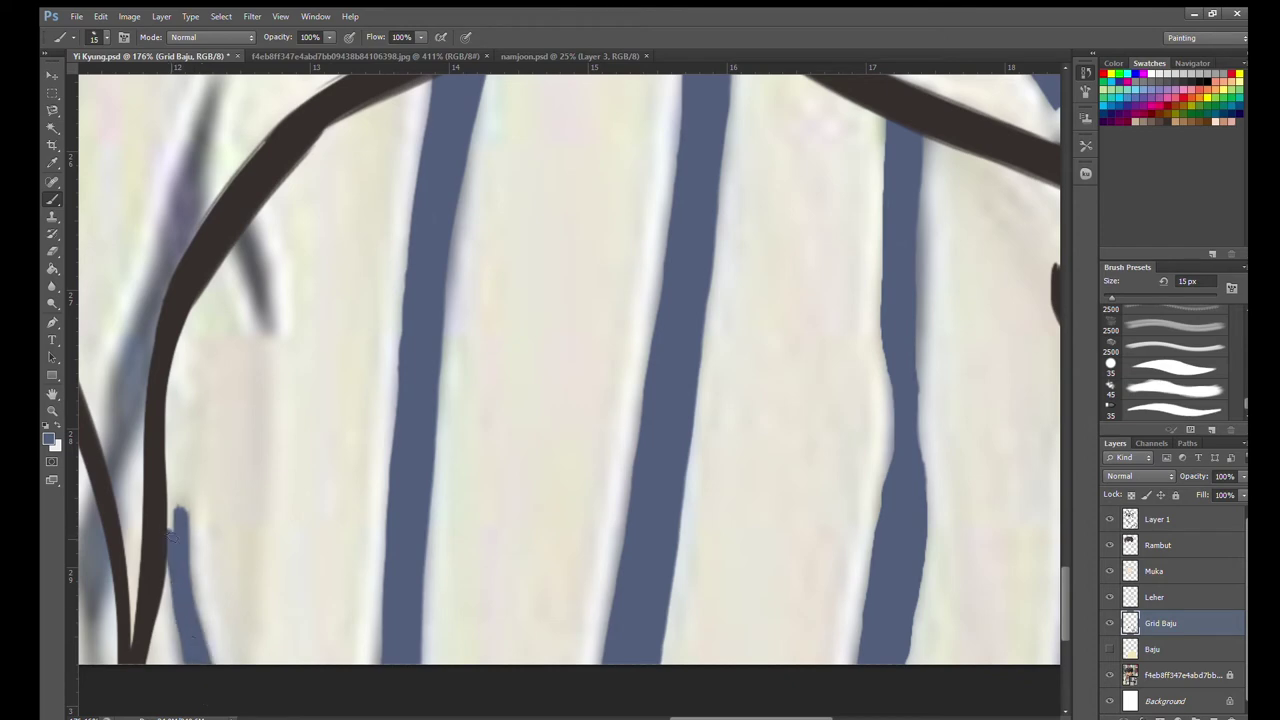
drag(250, 220, 272, 318)
scroll(266, 312, down, 3)
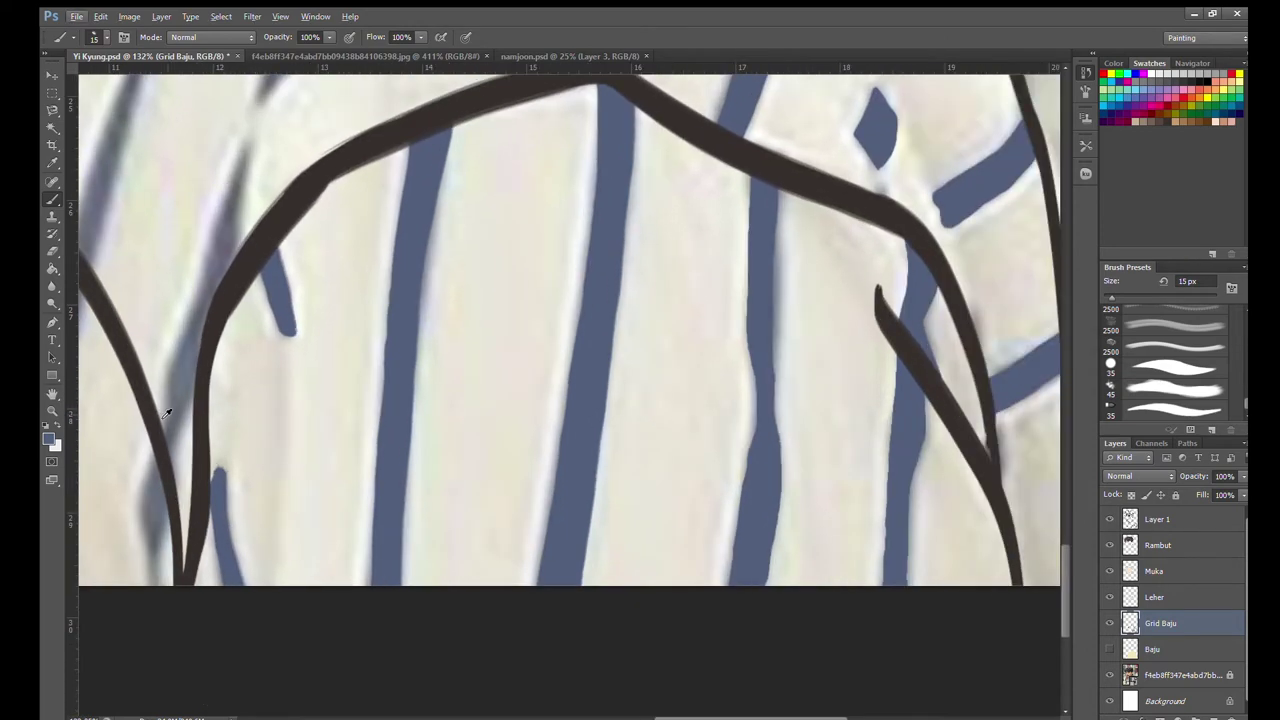
scroll(371, 320, up, 2)
scroll(517, 477, up, 2)
With the Brush tool, paint blue stripes along the shirt stripes, the dark outline and the black line's edge.
click(52, 200)
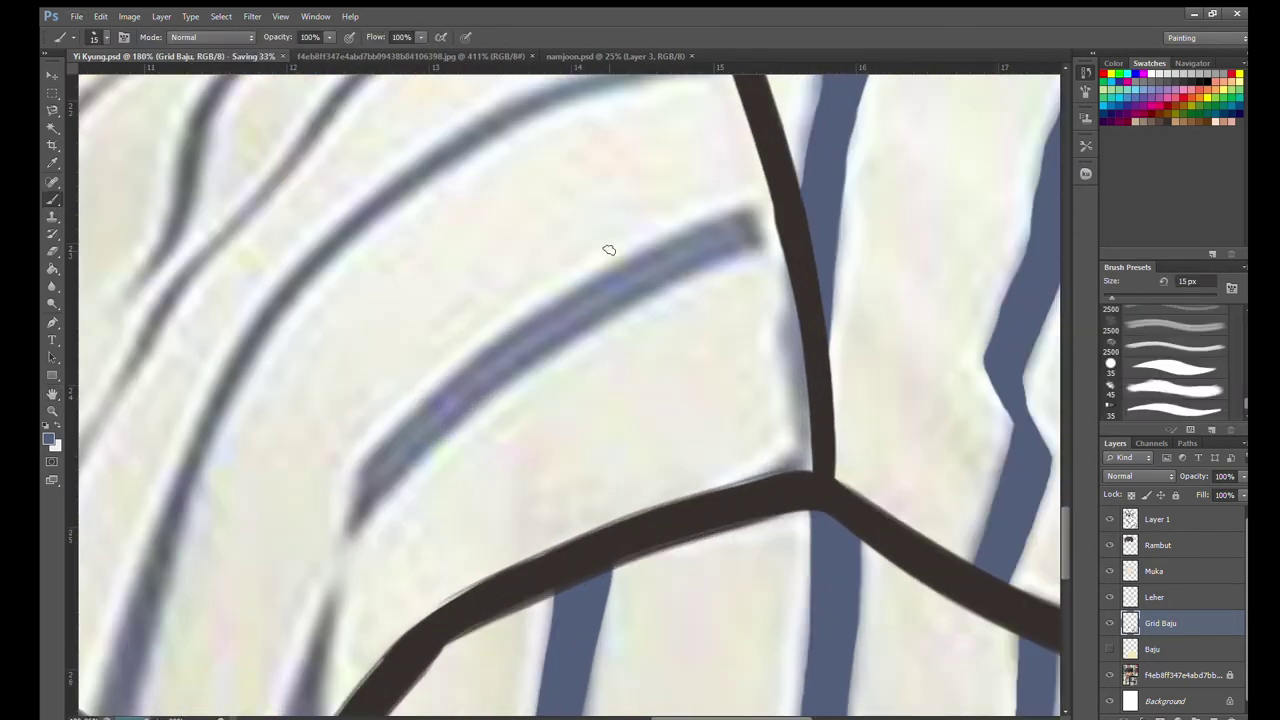
drag(748, 222, 362, 470)
mouse_move(488, 367)
mouse_down()
mouse_move(772, 210)
mouse_move(413, 431)
mouse_move(757, 224)
mouse_up()
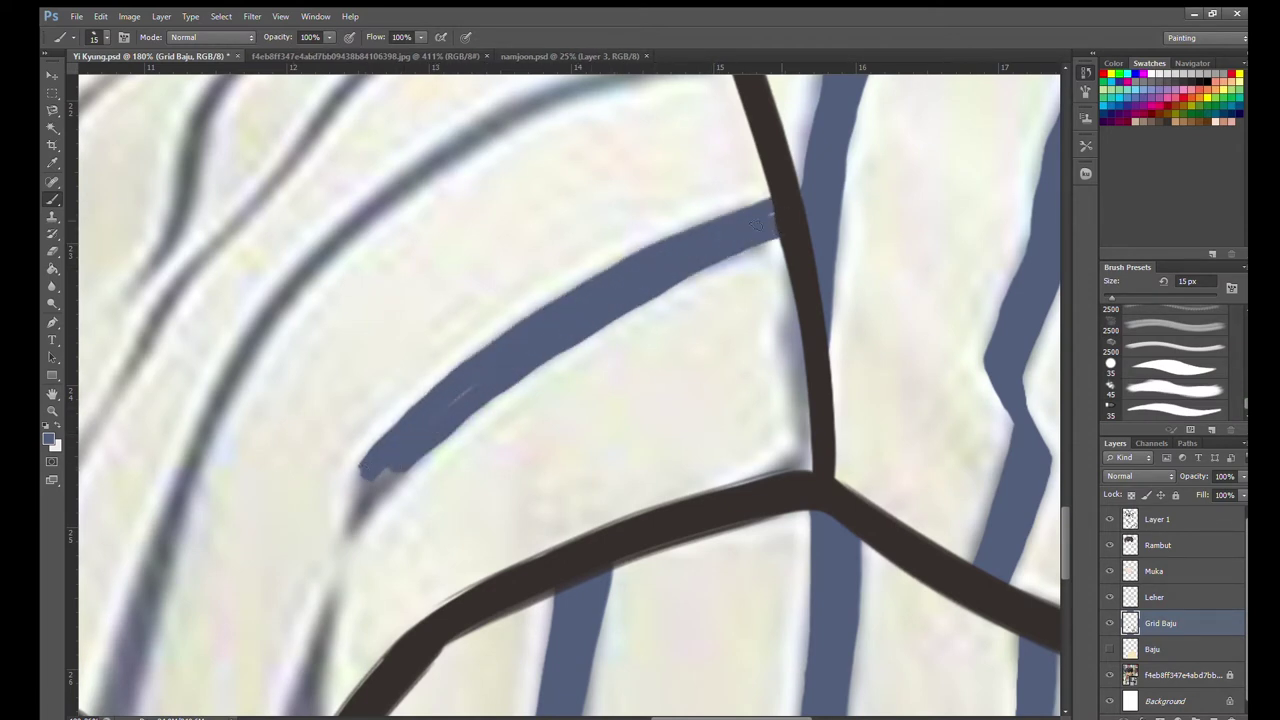
mouse_move(364, 468)
mouse_down()
mouse_move(346, 536)
mouse_move(369, 473)
mouse_up()
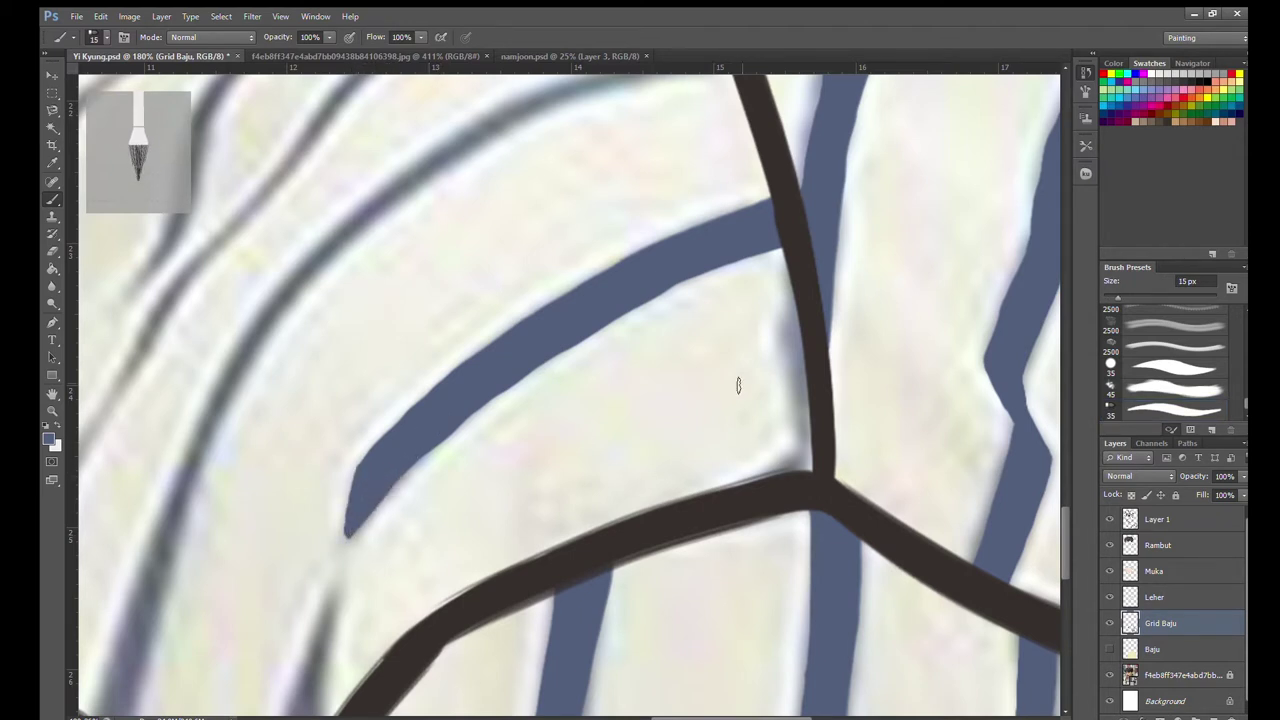
key(bracketright)
key(bracketright)
key(bracketright)
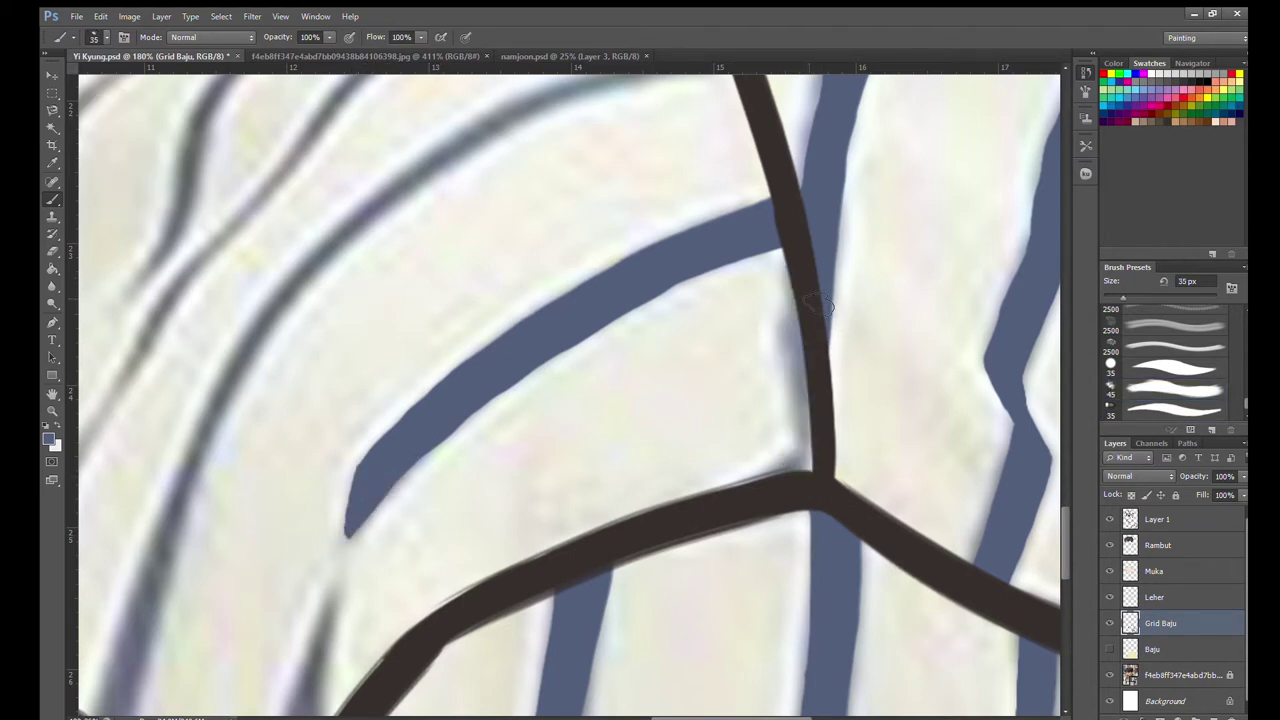
key(bracketleft)
key(bracketleft)
drag(800, 470, 804, 352)
mouse_move(741, 474)
mouse_down()
mouse_move(249, 551)
mouse_move(258, 598)
mouse_up()
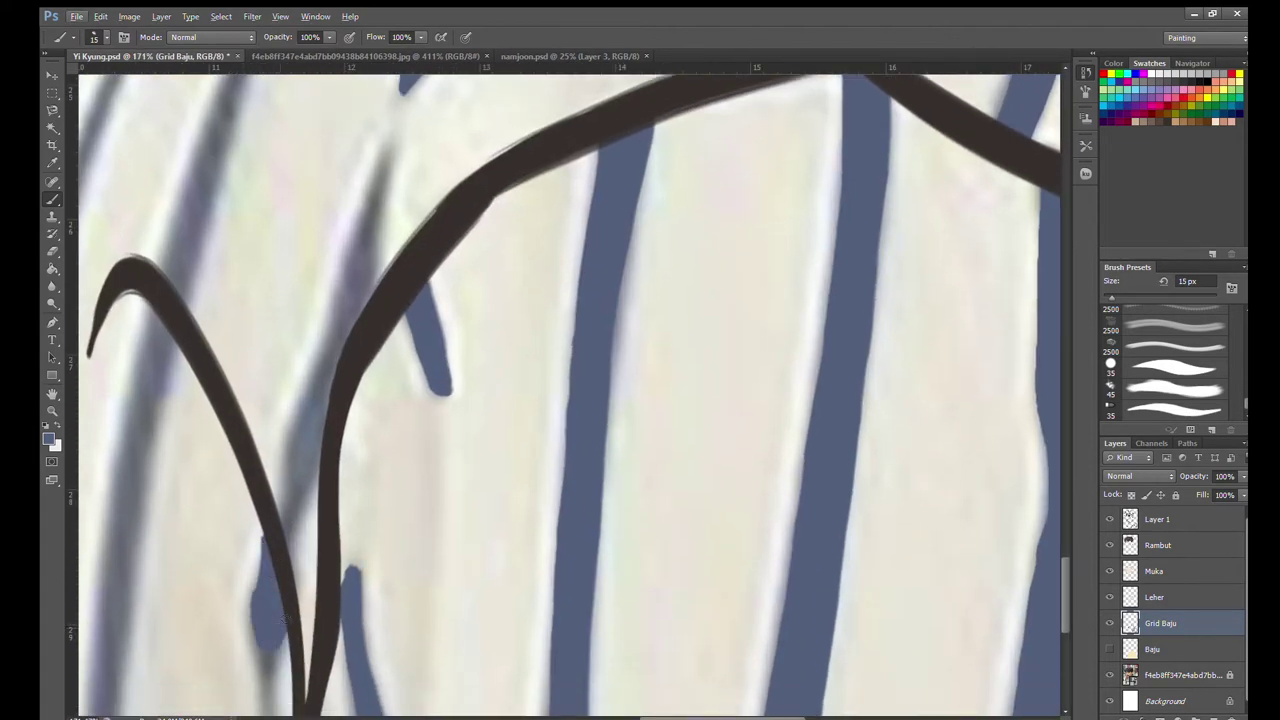
Using the 35 px bristle brush, fill blue to the left of the black line.
click(1175, 408)
scroll(262, 600, up, 3)
mouse_move(262, 690)
mouse_down()
mouse_move(234, 514)
mouse_move(258, 365)
mouse_move(286, 520)
mouse_up()
drag(230, 400, 232, 520)
scroll(400, 520, down, 3)
scroll(437, 487, down, 2)
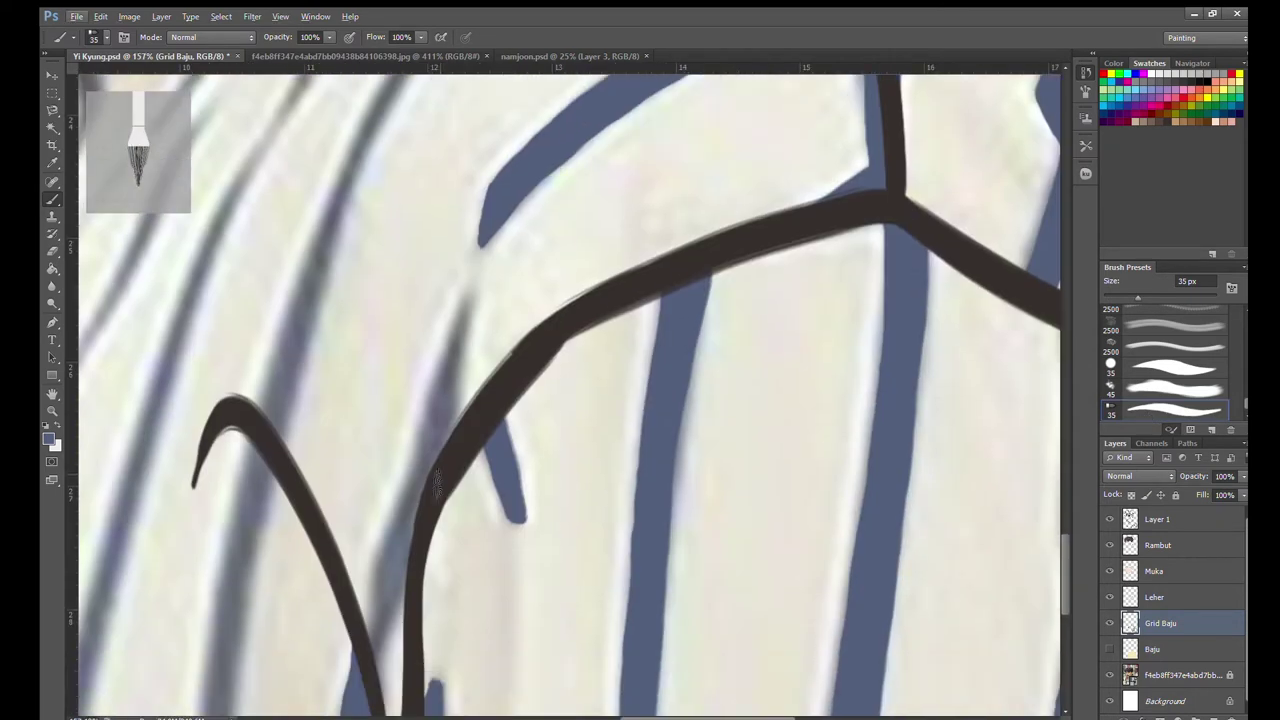
scroll(437, 487, up, 1)
Paint and thicken blue stripes along the left side of the black curve.
drag(386, 560, 408, 440)
mouse_move(370, 600)
mouse_down()
mouse_move(418, 390)
mouse_move(417, 432)
mouse_up()
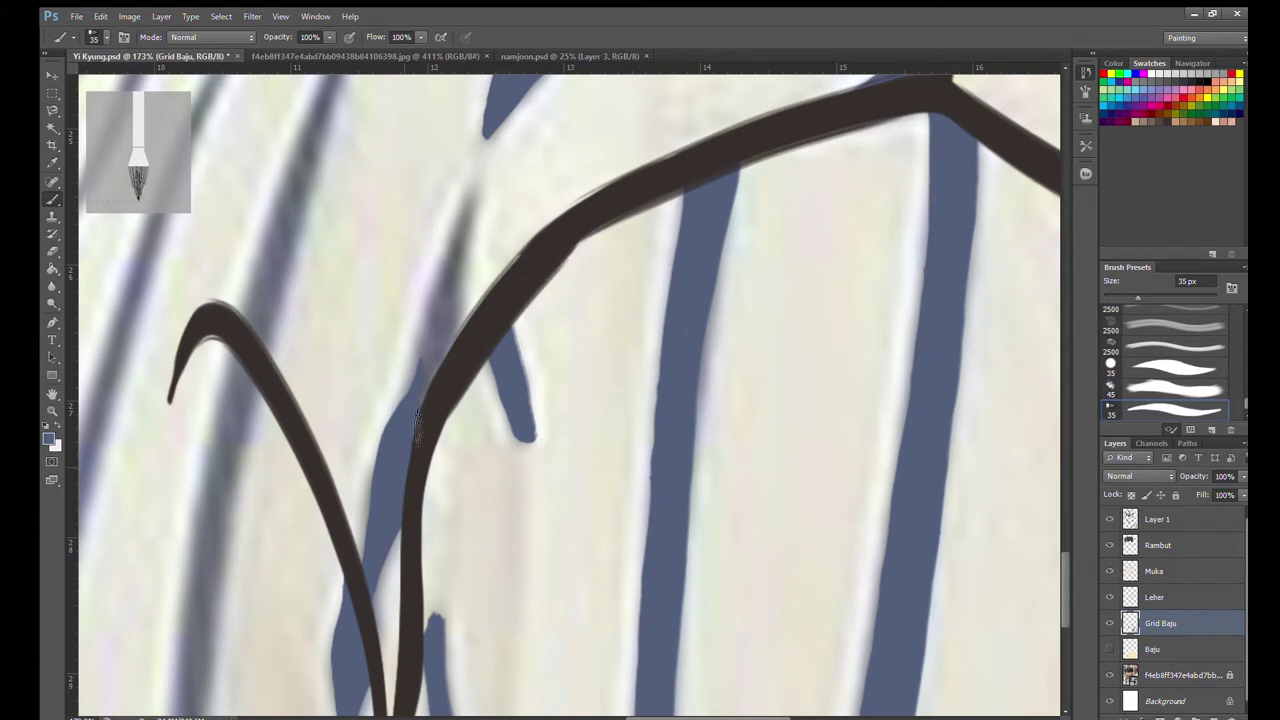
scroll(417, 432, up, 3)
drag(476, 376, 446, 555)
mouse_move(472, 388)
mouse_down()
mouse_move(465, 568)
mouse_move(446, 558)
mouse_up()
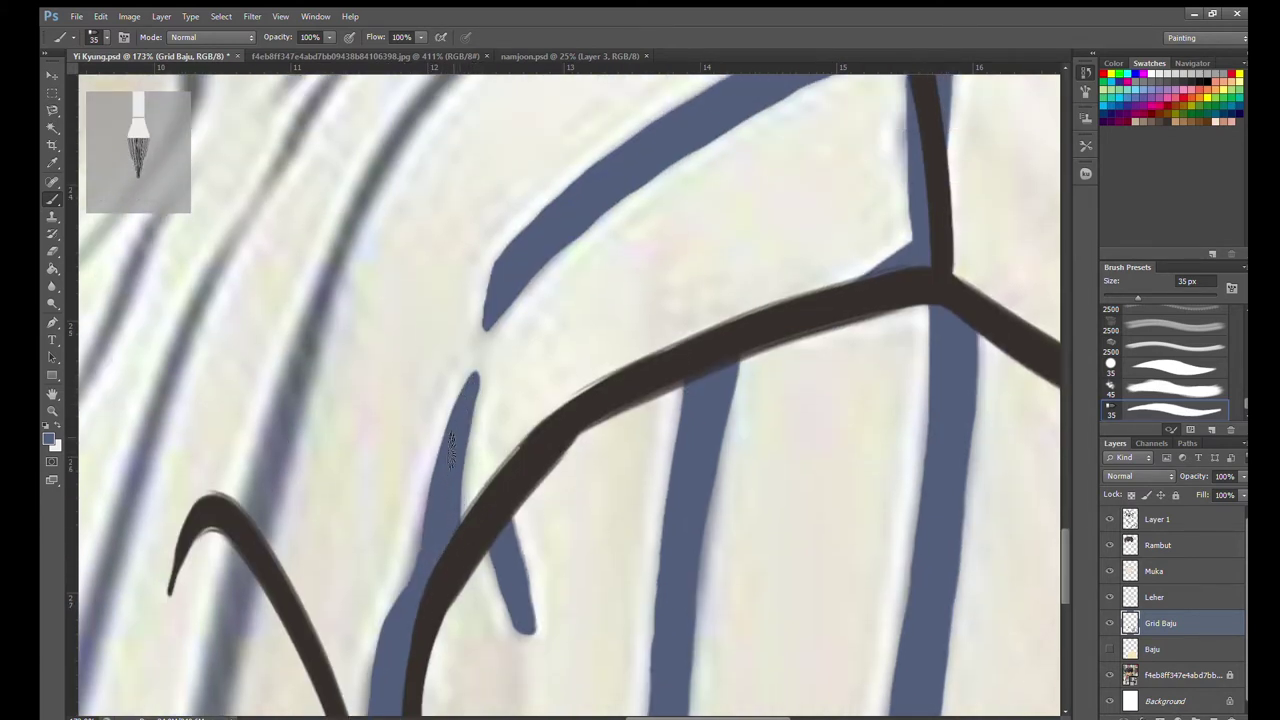
scroll(280, 490, down, 3)
scroll(284, 497, up, 2)
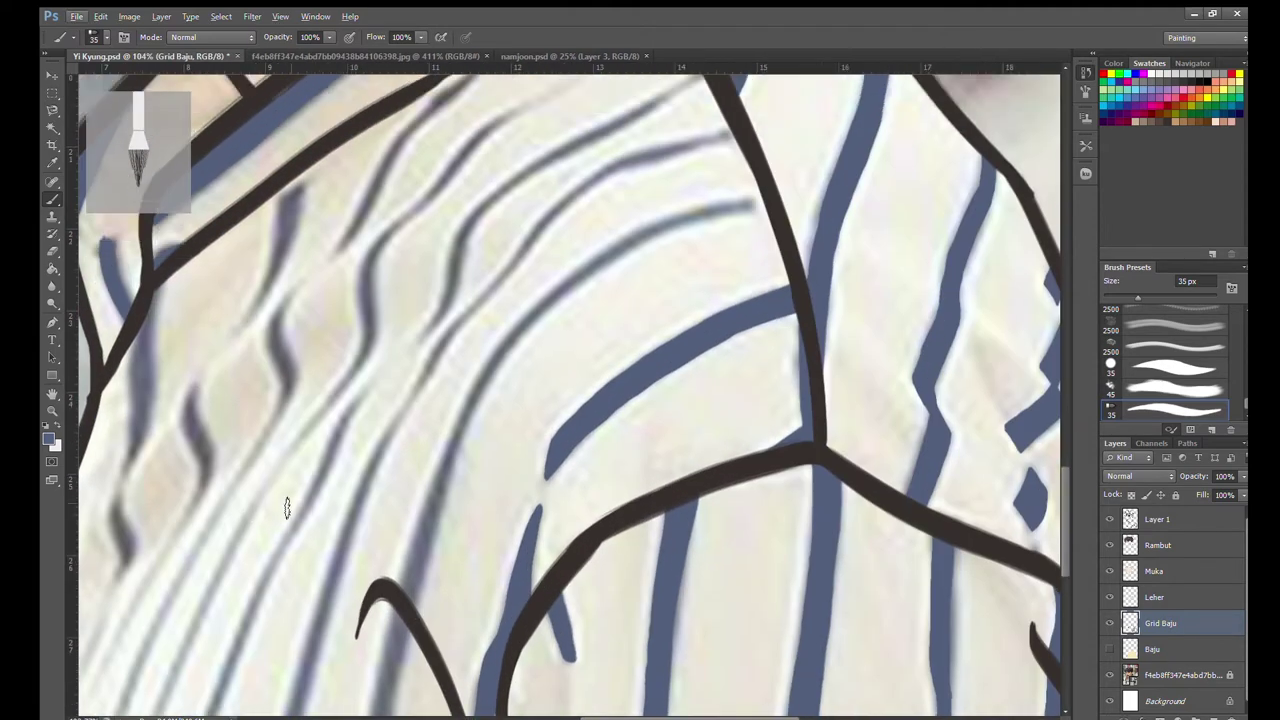
scroll(286, 504, down, 2)
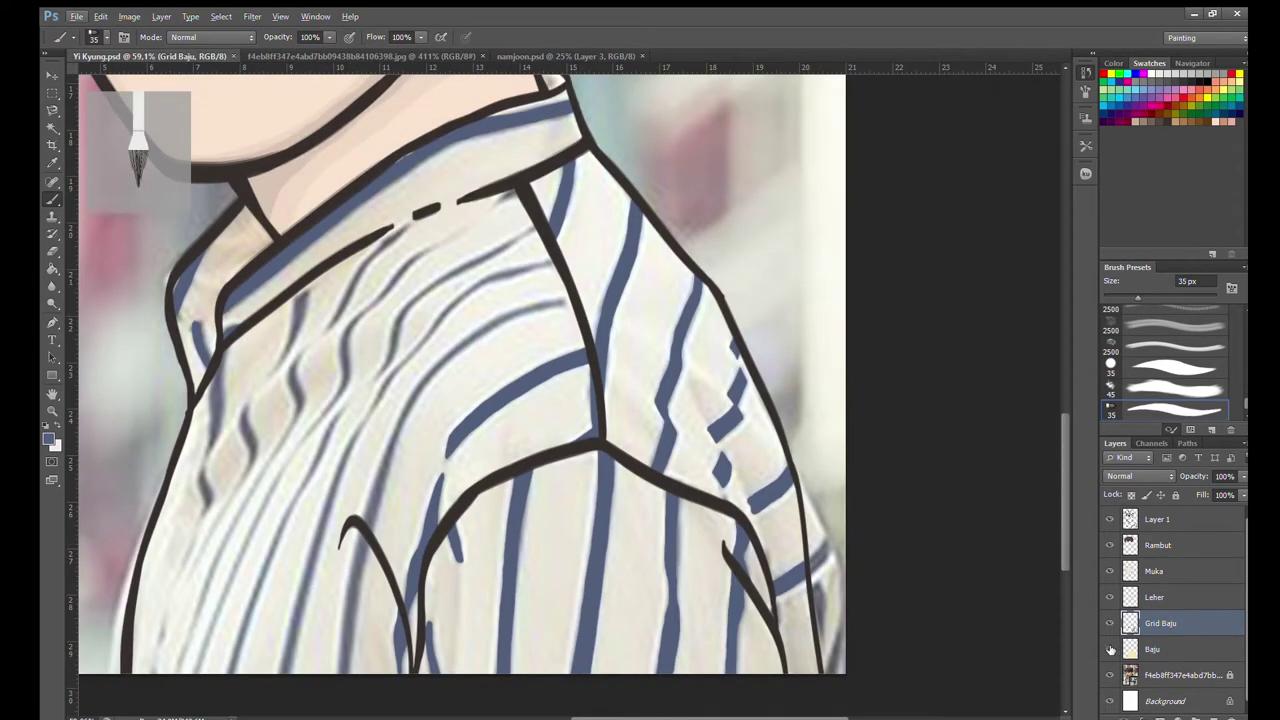
Paint a new blue stripe from the shirt's right edge on the Grid Baju layer.
scroll(286, 504, down, 2)
scroll(604, 478, down, 2)
scroll(604, 478, up, 1)
scroll(604, 478, up, 1)
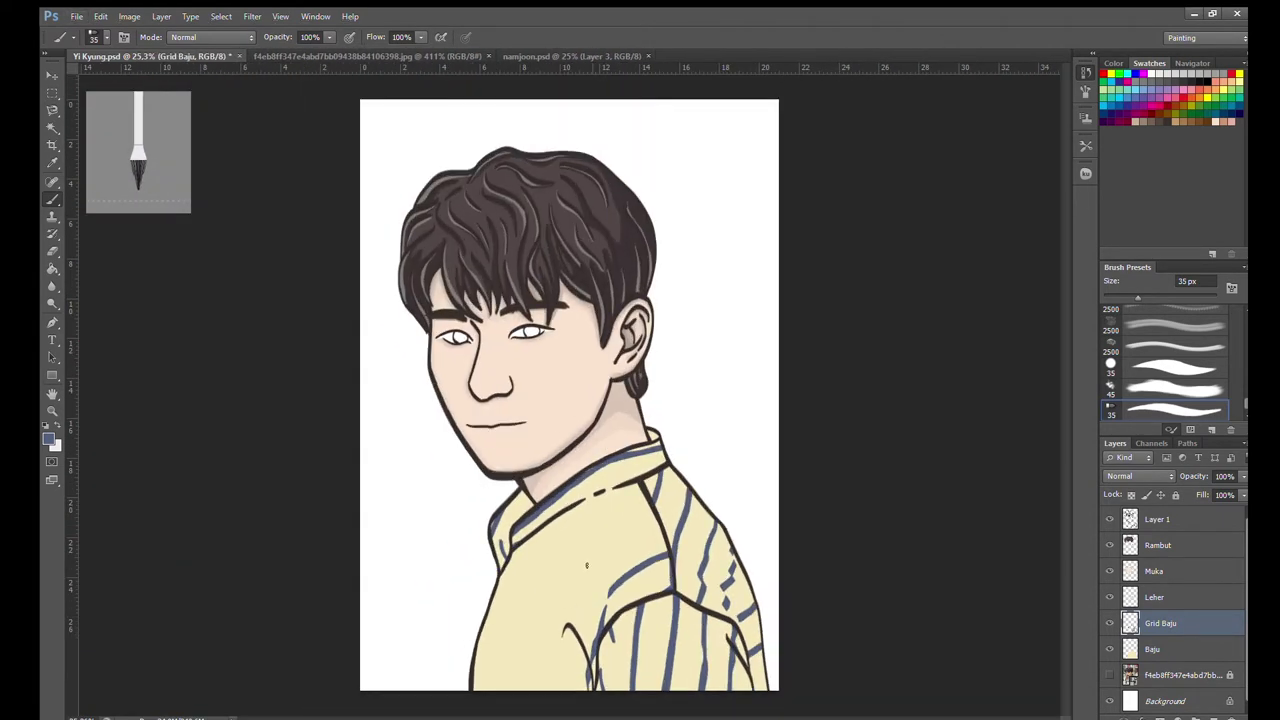
scroll(604, 520, up, 2)
scroll(604, 560, up, 1)
scroll(604, 559, up, 2)
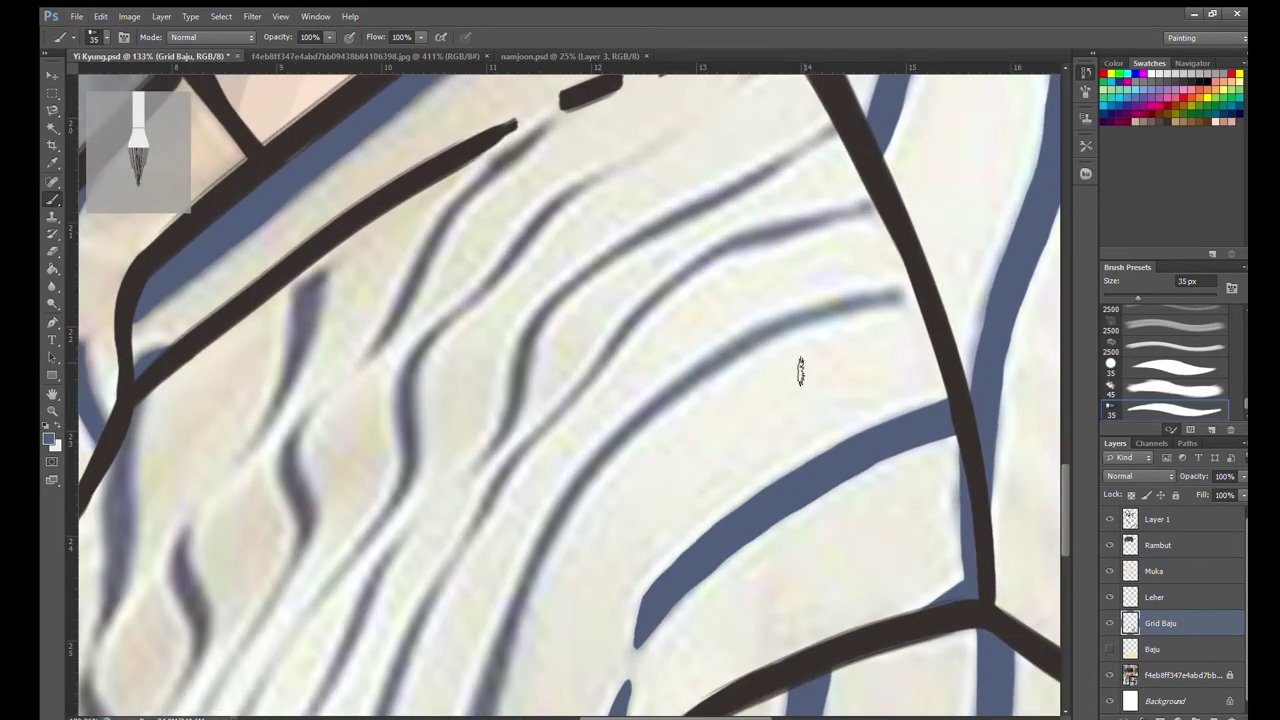
scroll(800, 371, up, 2)
mouse_move(966, 248)
mouse_down()
mouse_move(771, 300)
mouse_move(478, 535)
mouse_up()
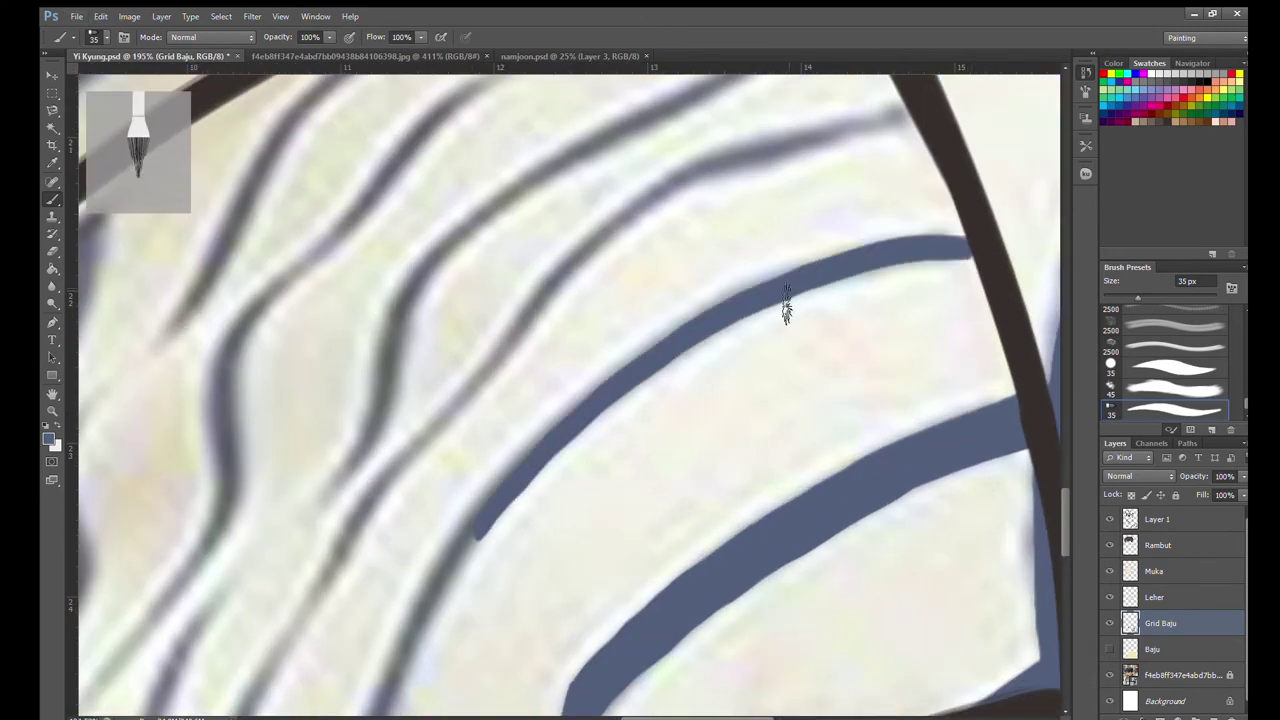
Paint a blue stripe curving down-left, then widen it and smooth its edges.
scroll(430, 620, down, 2)
scroll(445, 450, left, 2)
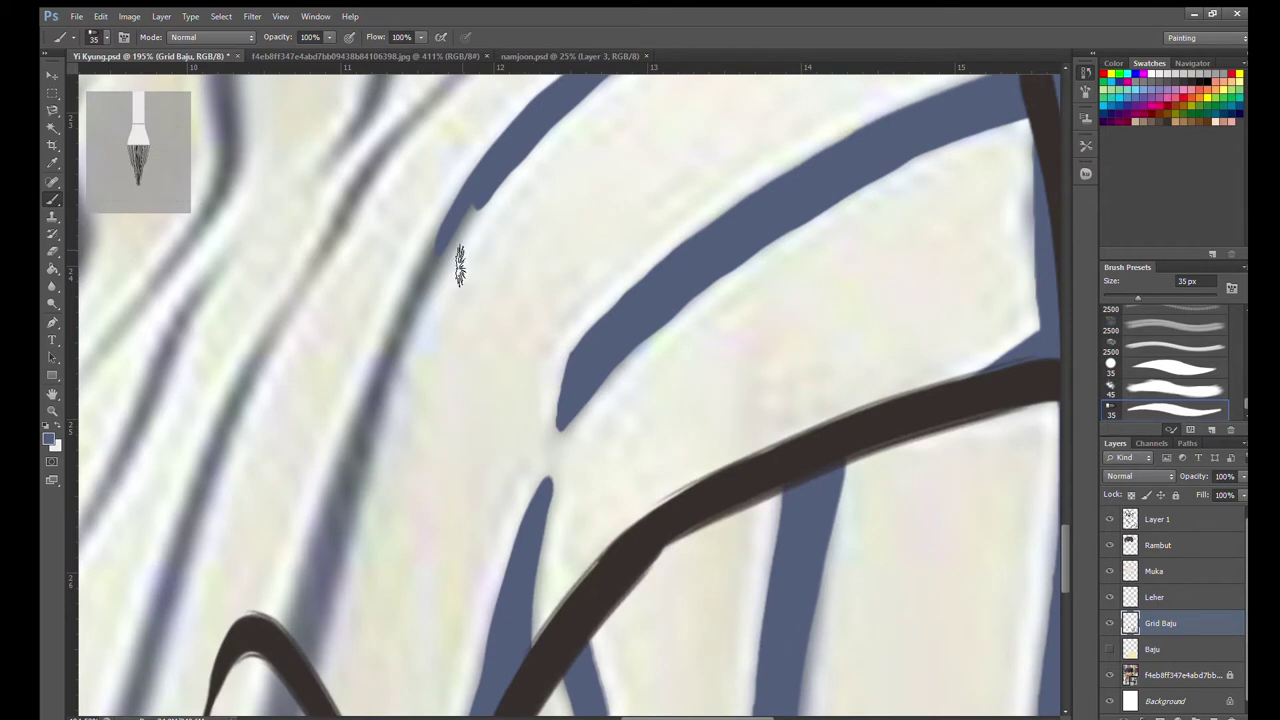
drag(480, 200, 303, 620)
drag(468, 205, 361, 448)
mouse_move(320, 585)
mouse_down()
mouse_move(300, 680)
mouse_move(323, 562)
mouse_up()
drag(460, 251, 333, 628)
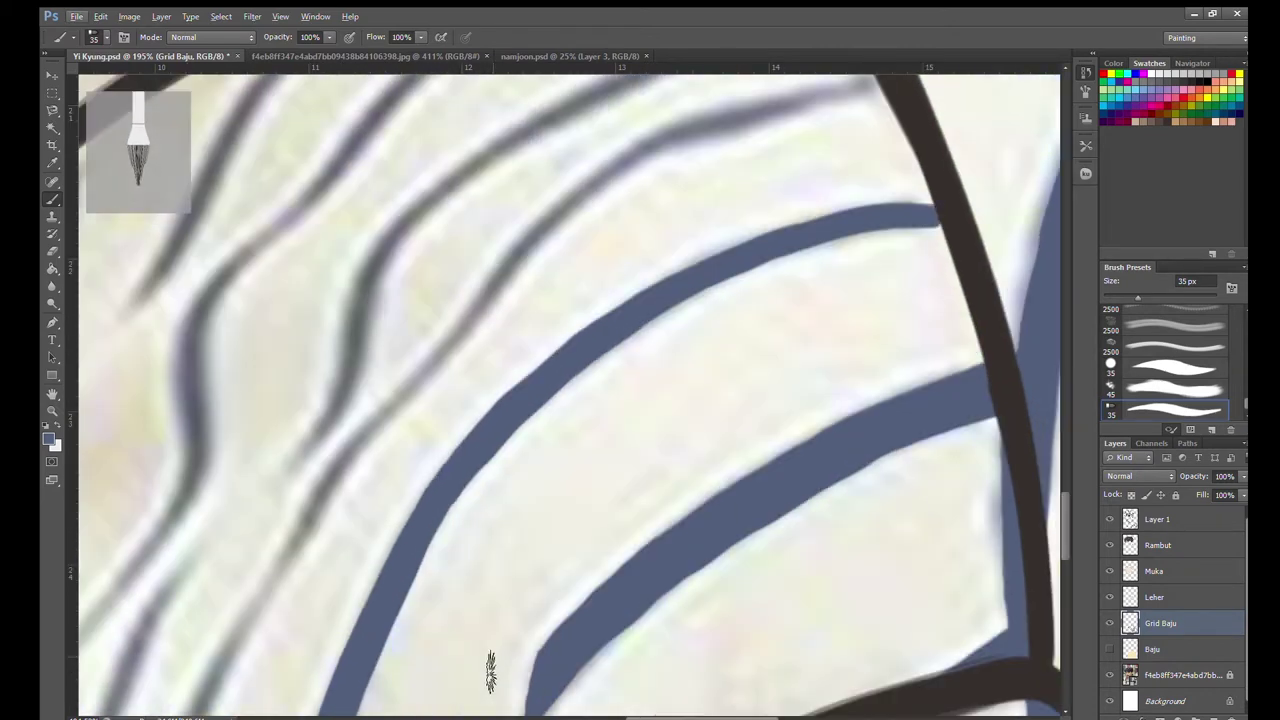
Paint a wide blue stripe down the left side of the shirt to the outline.
scroll(400, 650, down, 5)
mouse_move(193, 685)
mouse_down()
mouse_move(248, 240)
mouse_move(214, 630)
mouse_up()
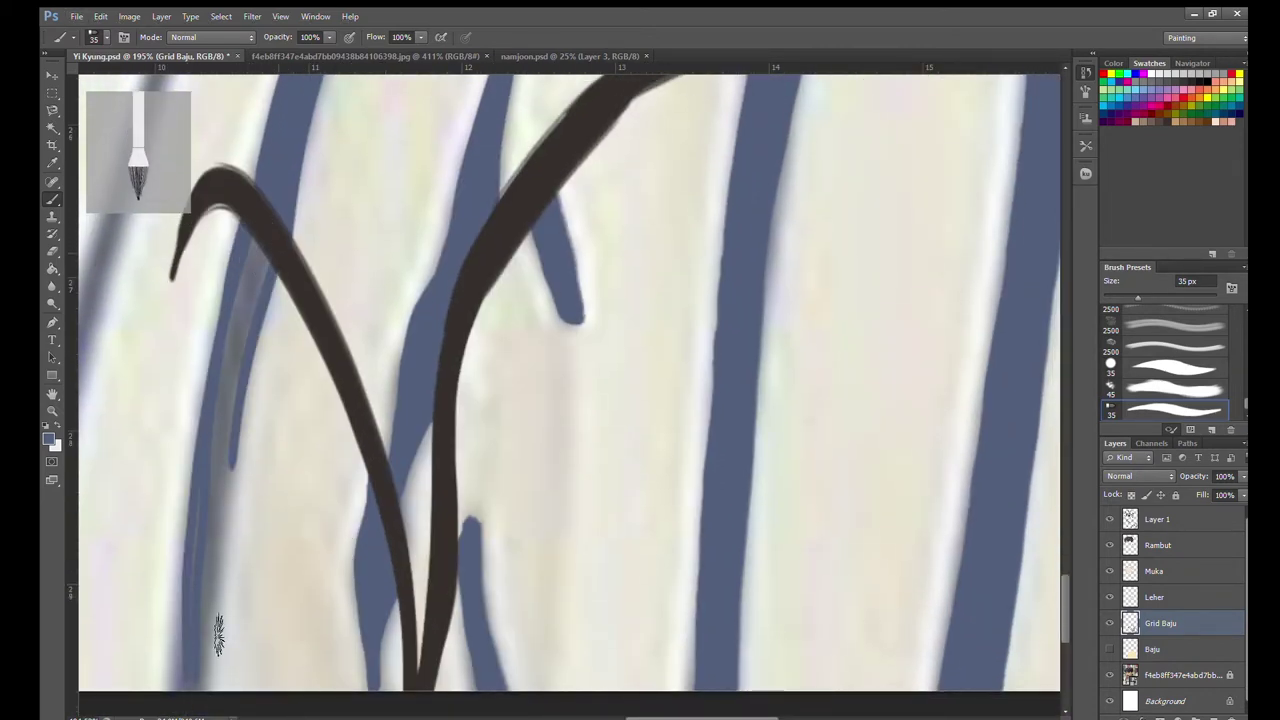
drag(280, 260, 225, 690)
drag(260, 290, 203, 517)
drag(178, 632, 176, 540)
mouse_move(255, 238)
mouse_down()
mouse_move(216, 455)
mouse_move(208, 626)
mouse_up()
drag(205, 495, 195, 630)
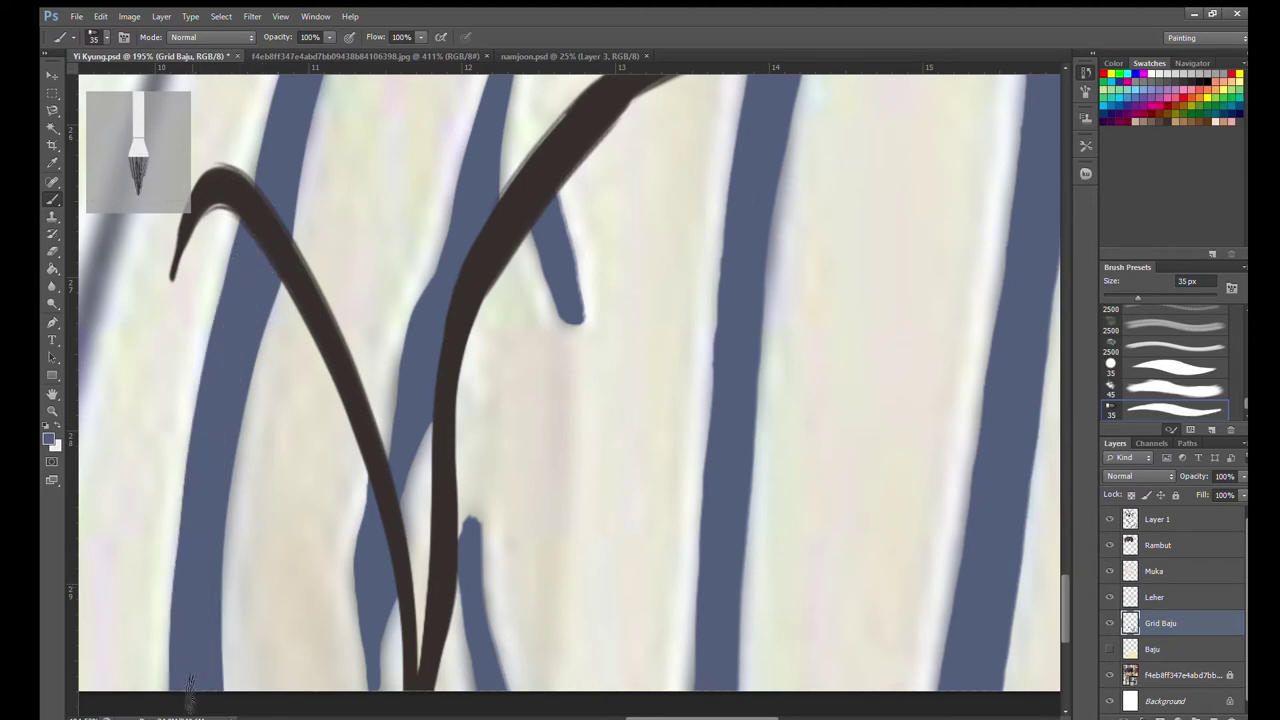
Paint a long curved blue stroke along a stripe higher on the shirt.
scroll(185, 600, down, 3)
scroll(450, 430, up, 2)
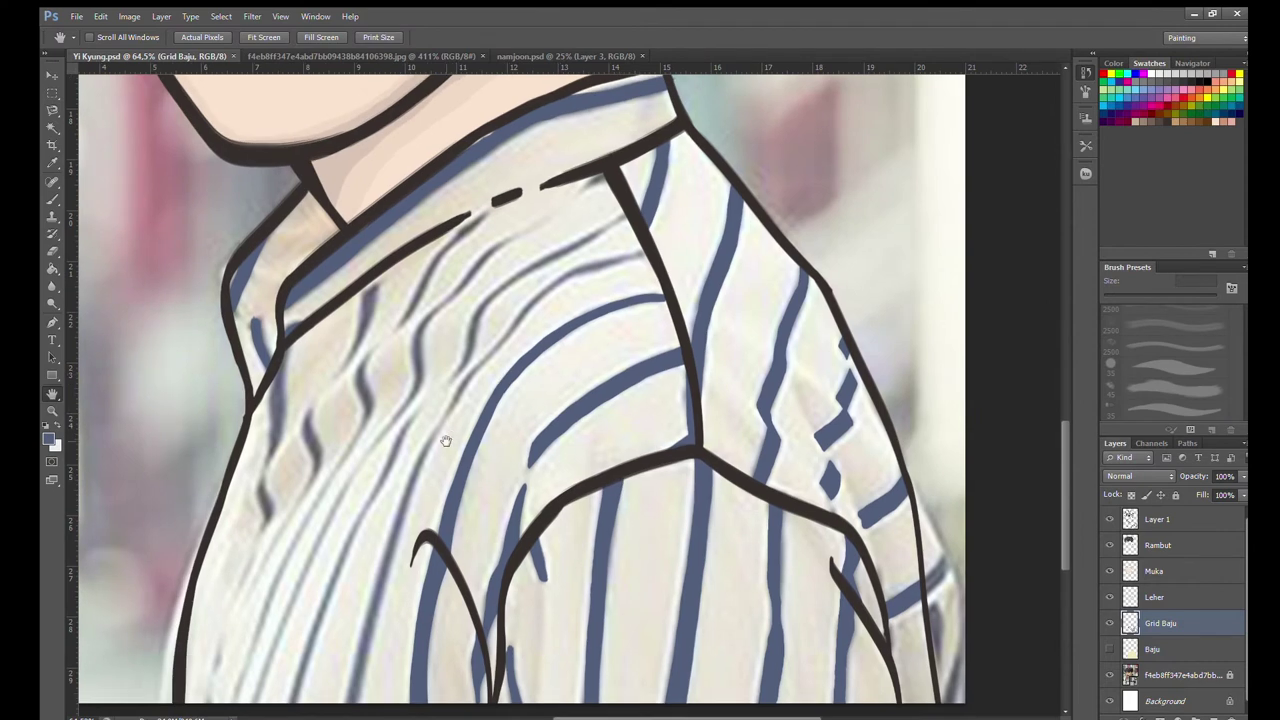
scroll(455, 423, up, 2)
scroll(751, 414, up, 2)
scroll(751, 414, up, 1)
mouse_move(724, 353)
mouse_down()
mouse_move(945, 291)
mouse_move(586, 414)
mouse_move(500, 485)
mouse_up()
mouse_move(950, 282)
mouse_down()
mouse_move(743, 330)
mouse_move(500, 482)
mouse_up()
drag(700, 345, 960, 293)
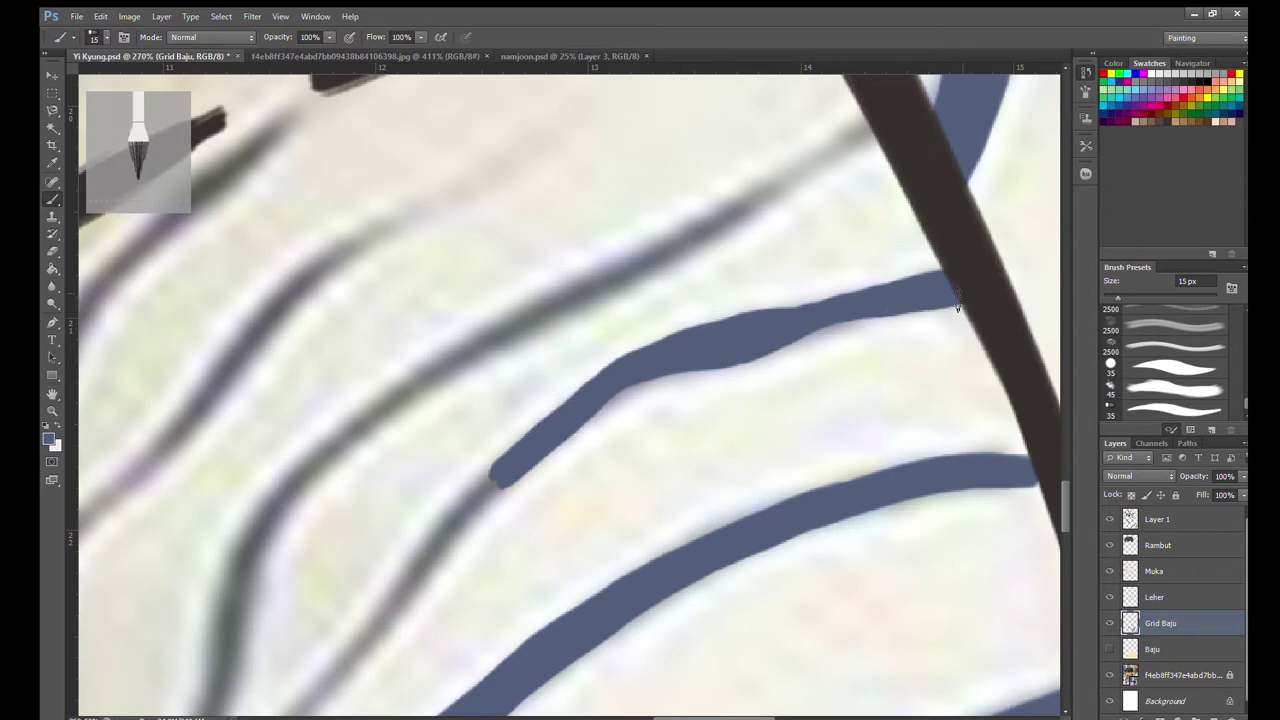
Continue that blue stripe down-left and thicken the thin line.
scroll(474, 462, down, 3)
scroll(474, 462, down, 2)
scroll(655, 712, left, 5)
mouse_move(770, 238)
mouse_down()
mouse_move(514, 523)
mouse_move(422, 676)
mouse_up()
drag(771, 236, 415, 688)
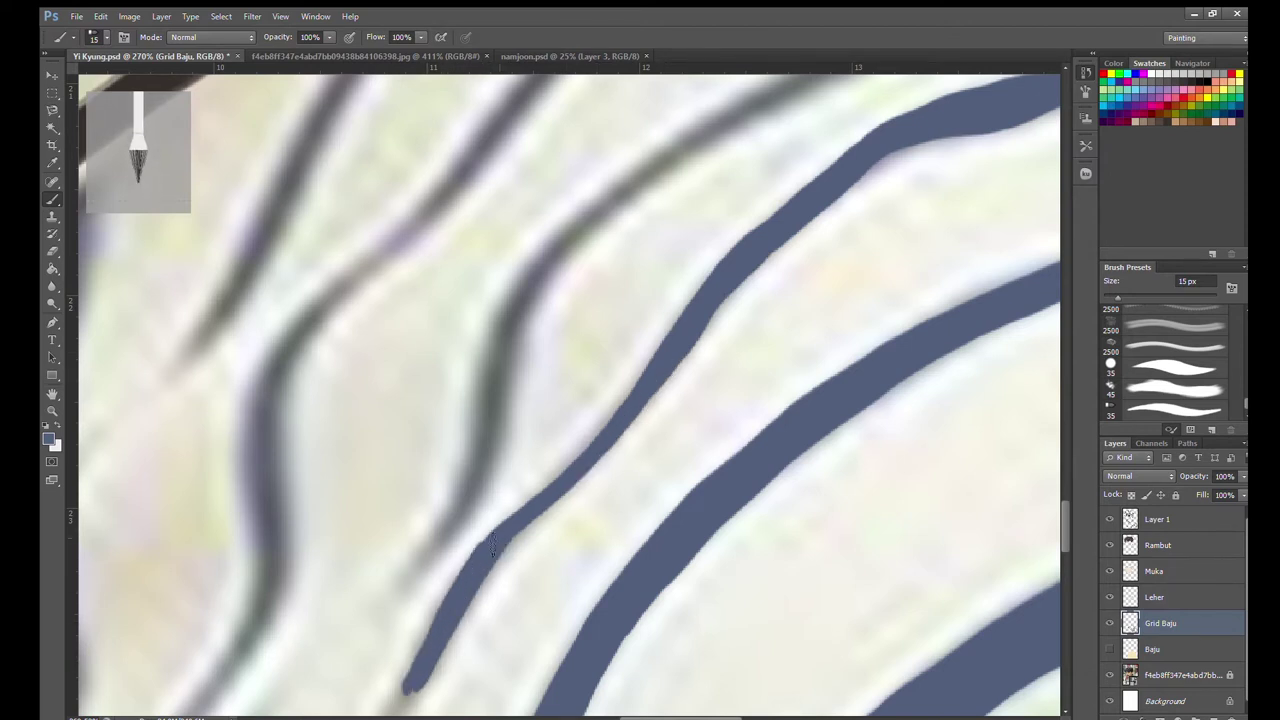
Paint another thin blue stripe and thicken its upper part.
drag(640, 357, 463, 366)
mouse_move(423, 249)
mouse_down()
mouse_move(300, 420)
mouse_move(238, 590)
mouse_up()
drag(410, 232, 282, 476)
drag(372, 288, 228, 600)
drag(410, 262, 220, 610)
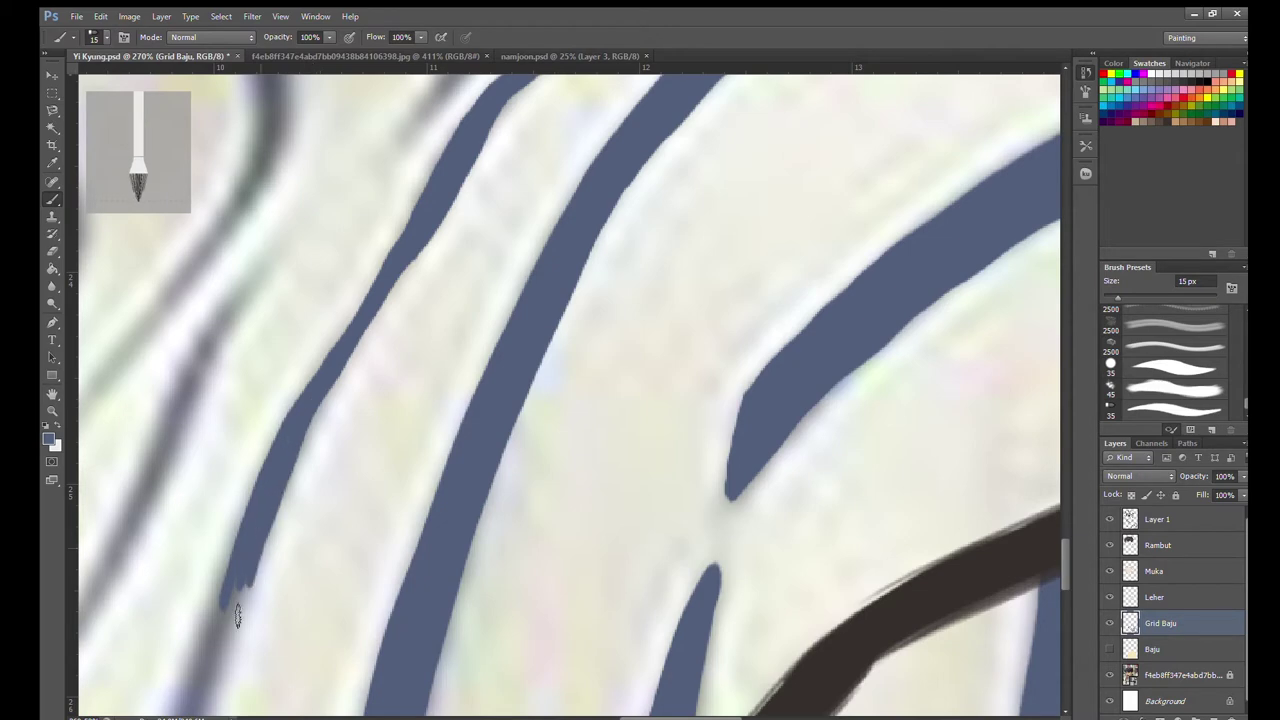
drag(312, 424, 230, 640)
Thicken the left blue line and even out its width.
scroll(505, 716, down, 5)
scroll(505, 716, left, 5)
drag(464, 205, 378, 475)
drag(458, 292, 346, 630)
mouse_move(330, 682)
mouse_down()
mouse_move(420, 352)
mouse_move(318, 665)
mouse_up()
drag(424, 432, 338, 712)
Smooth and fill the jagged left and lower edges of the blue line.
scroll(403, 557, down, 5)
mouse_move(250, 640)
mouse_down()
mouse_move(329, 370)
mouse_move(256, 644)
mouse_move(320, 280)
mouse_move(230, 680)
mouse_up()
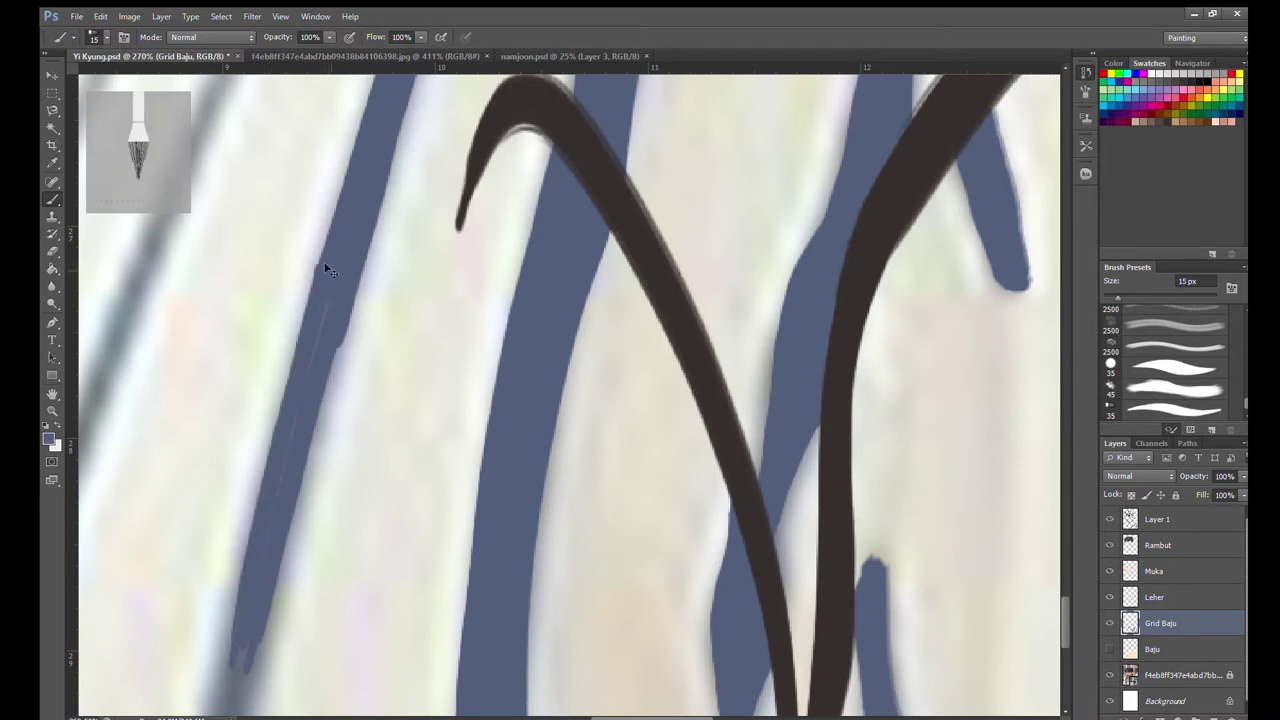
drag(307, 338, 258, 510)
mouse_move(340, 345)
mouse_down()
mouse_move(269, 457)
mouse_move(236, 628)
mouse_move(253, 388)
mouse_up()
scroll(257, 520, down, 3)
drag(222, 625, 252, 488)
mouse_move(282, 398)
mouse_down()
mouse_move(236, 632)
mouse_move(228, 540)
mouse_up()
Paint blue along a grey stripe in the reference.
scroll(215, 500, down, 5)
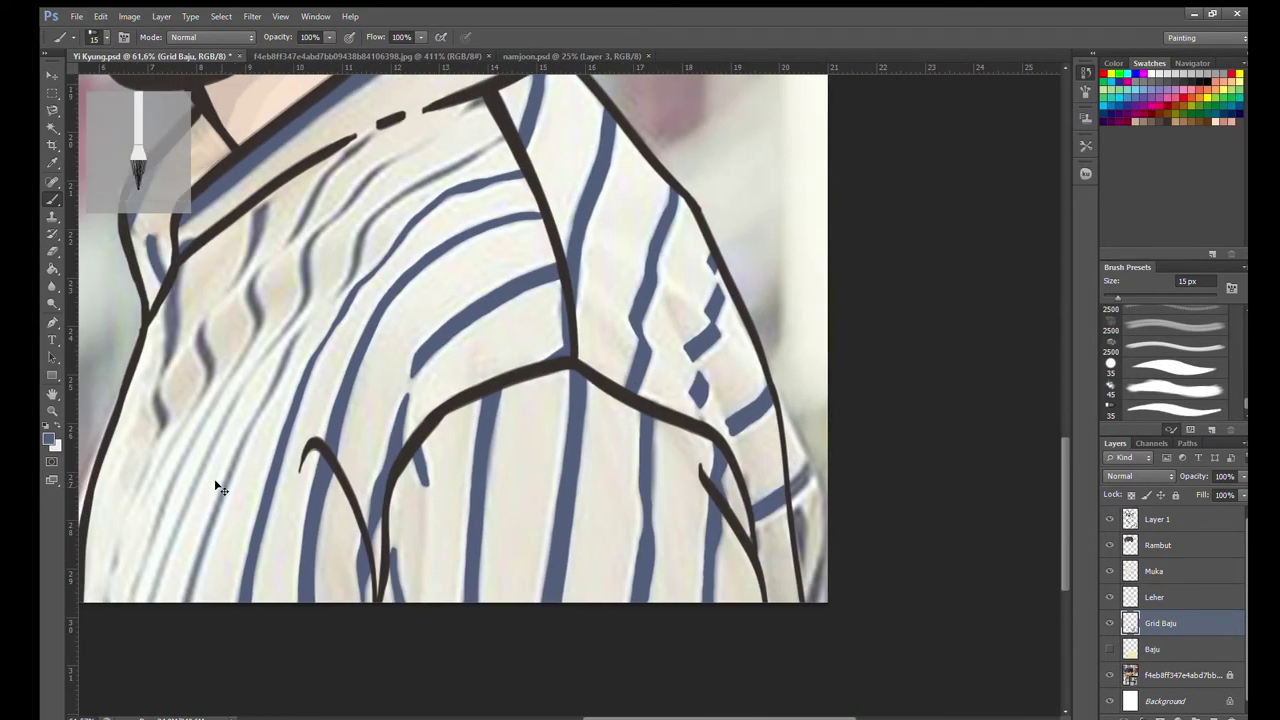
scroll(375, 352, up, 3)
scroll(375, 352, up, 1)
drag(782, 226, 362, 620)
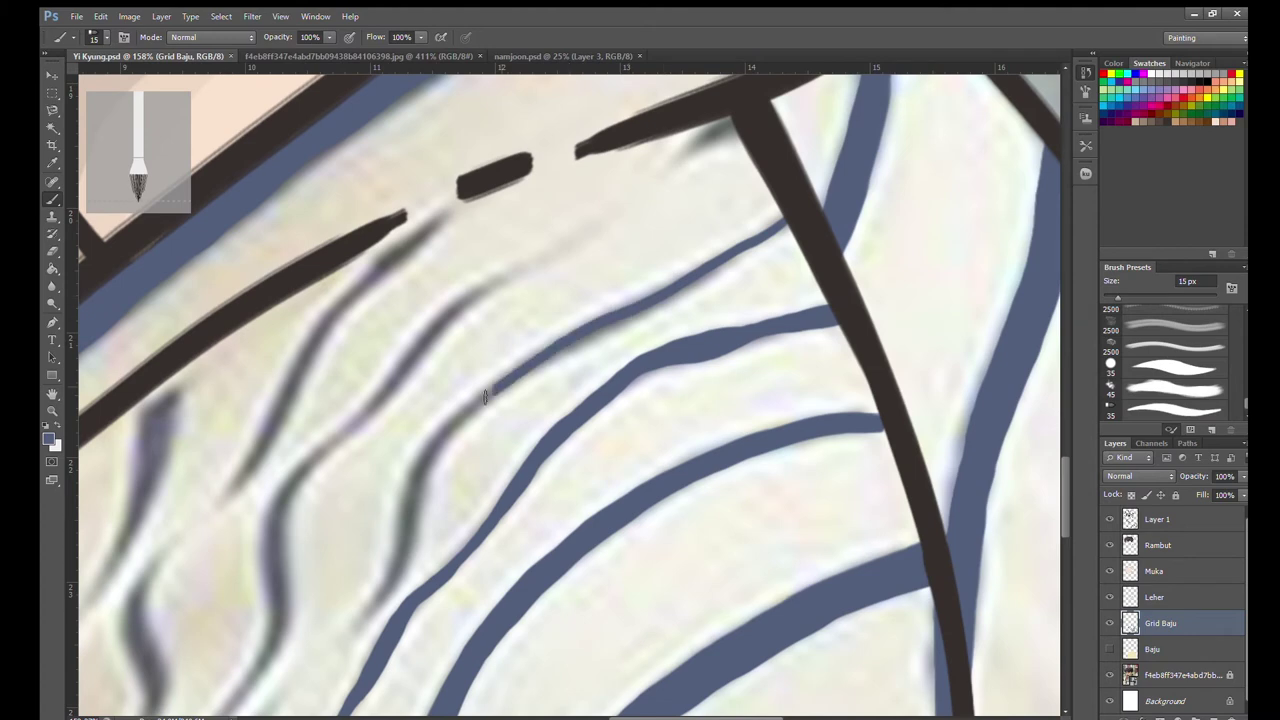
drag(790, 226, 390, 565)
Thicken the thin blue stripe, undoing the thickened left edge.
scroll(396, 103, up, 3)
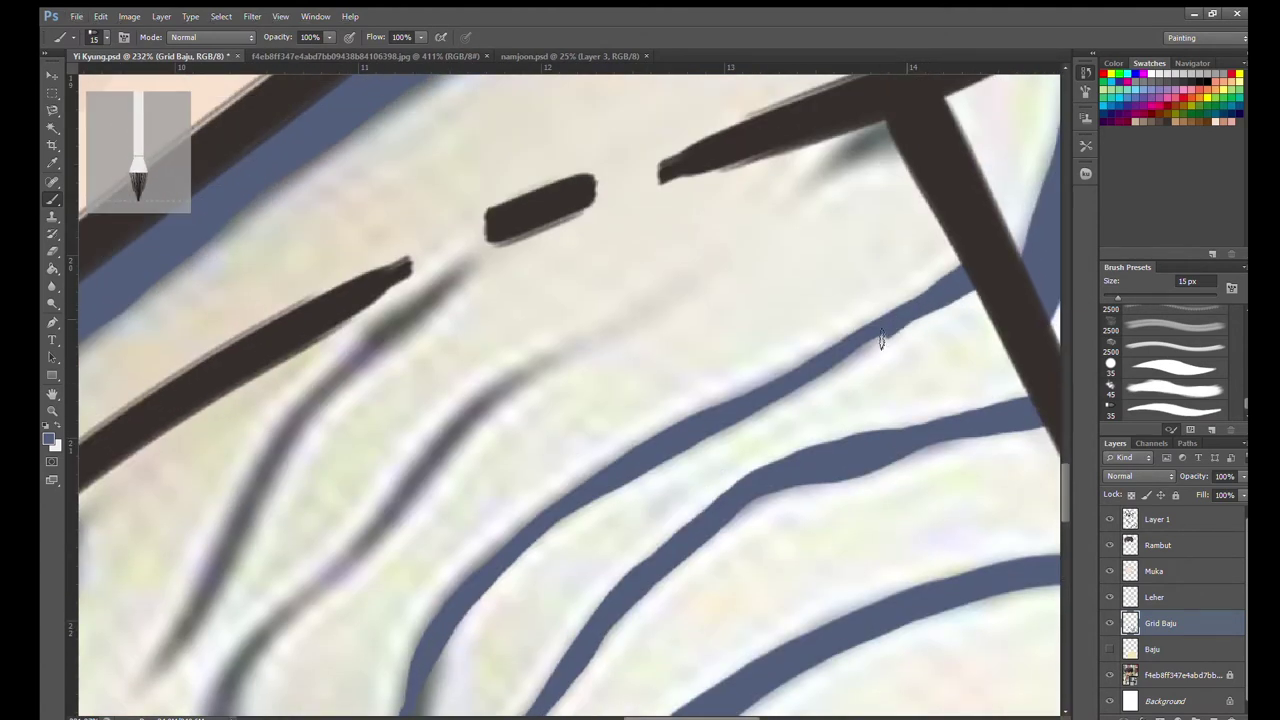
drag(900, 328, 627, 473)
drag(698, 428, 592, 482)
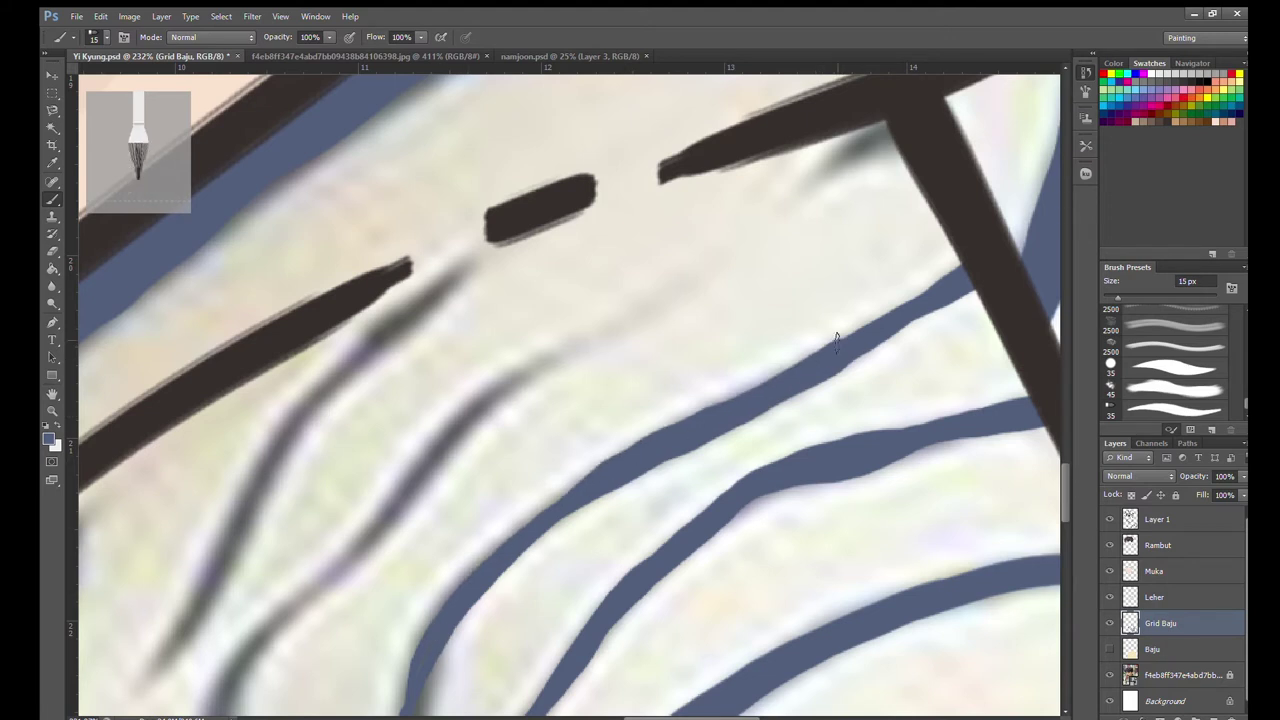
drag(694, 430, 590, 236)
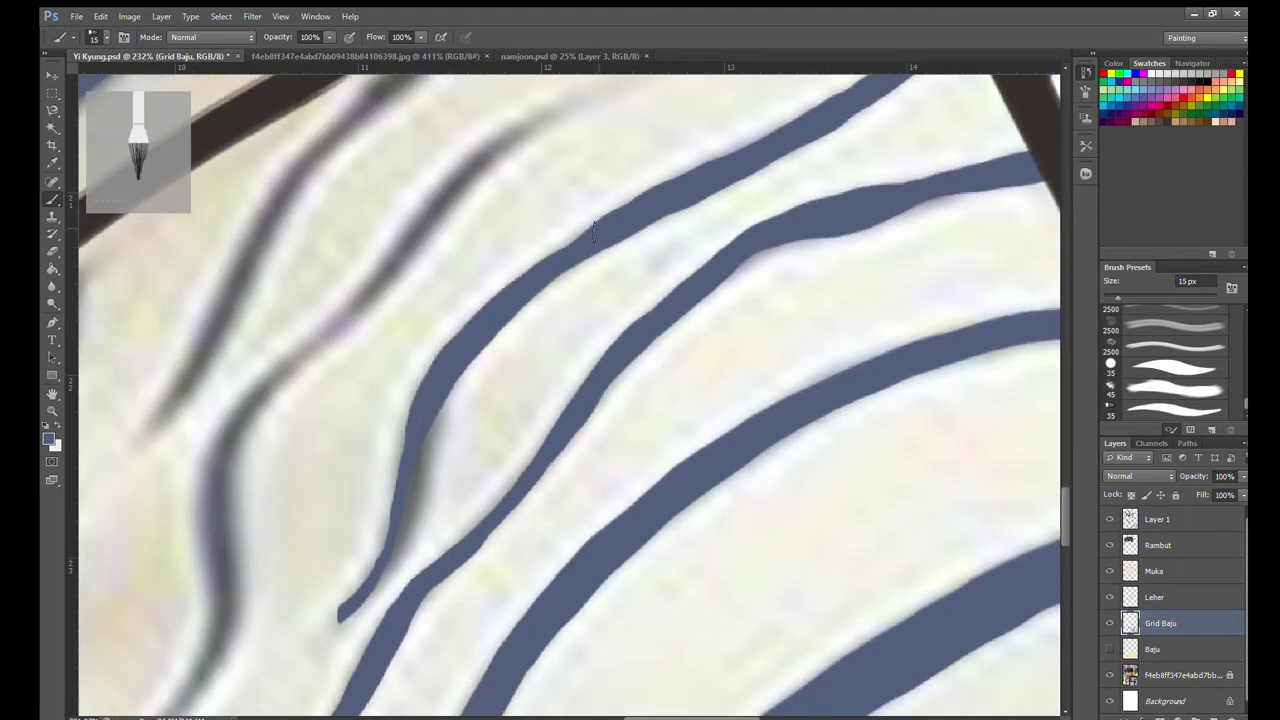
drag(450, 390, 385, 580)
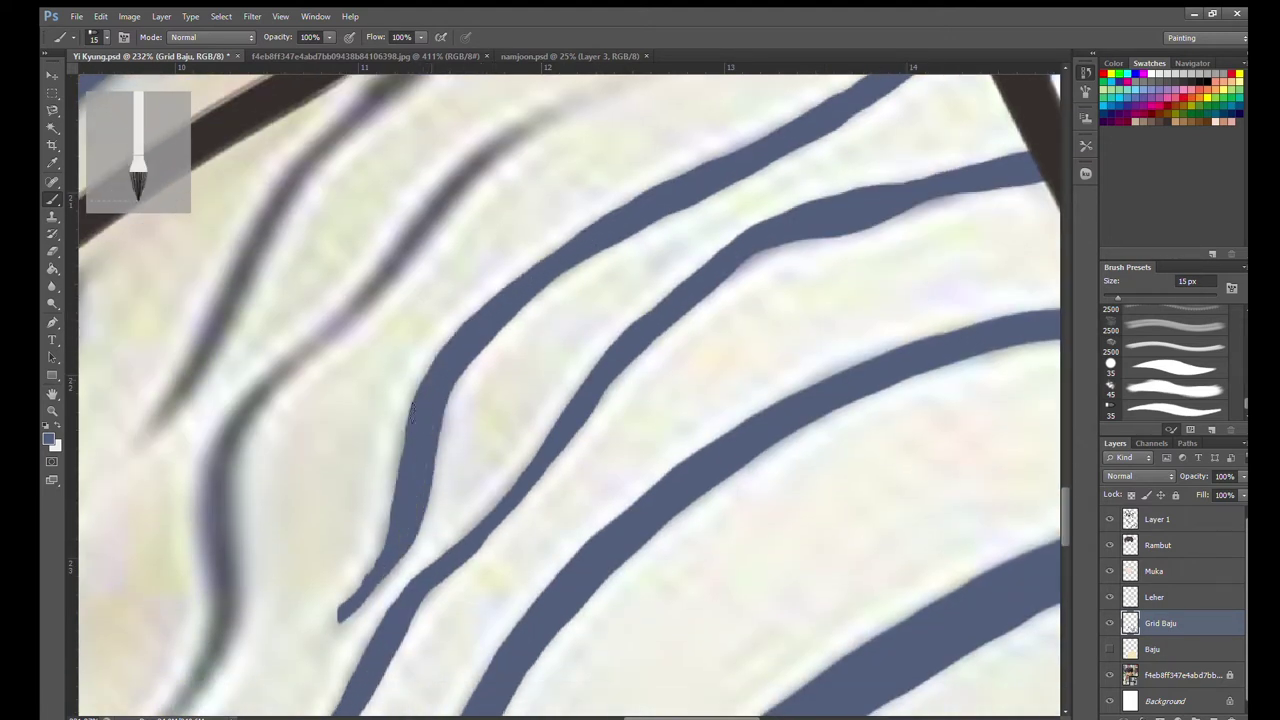
key(ctrl+z)
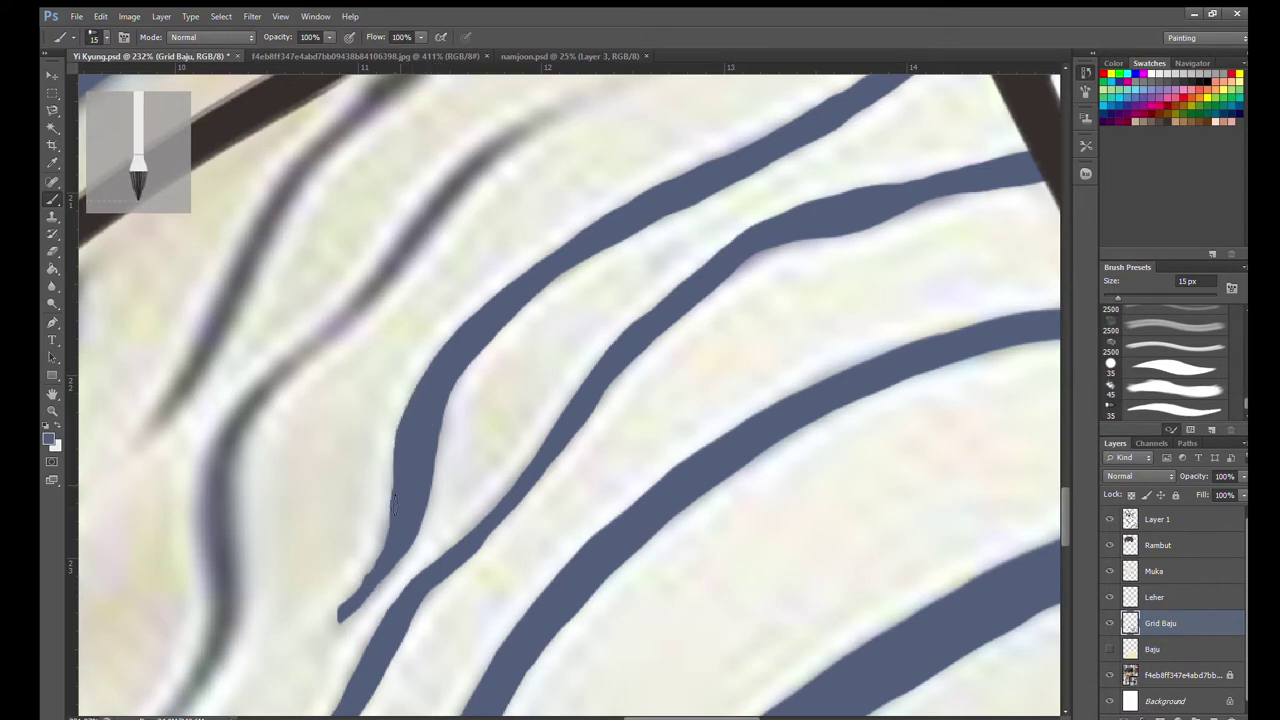
Paint a thin blue stripe along a fold, redoing it as thin parallel lines.
scroll(404, 560, down, 5)
scroll(420, 520, up, 4)
drag(588, 213, 366, 668)
key(ctrl+z)
drag(582, 216, 352, 645)
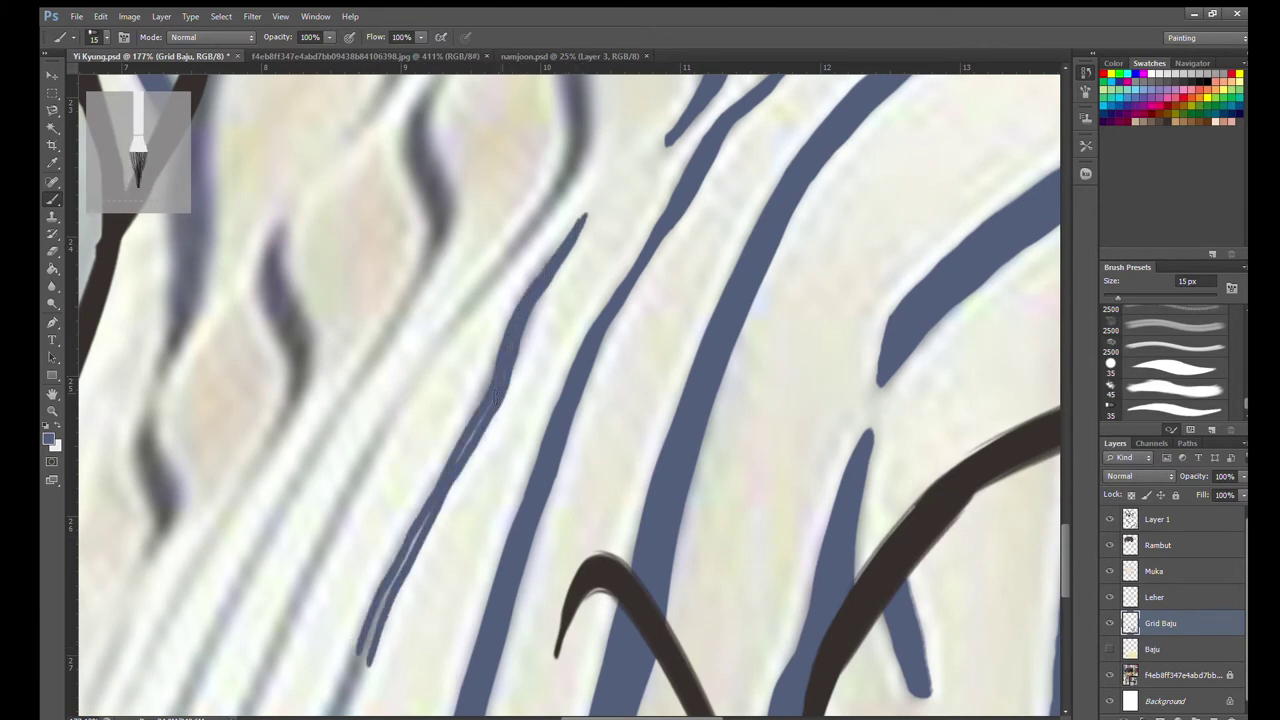
Extend the short stripe into a long line and add a thin stripe beside the left line.
scroll(395, 565, down, 4)
scroll(269, 627, up, 5)
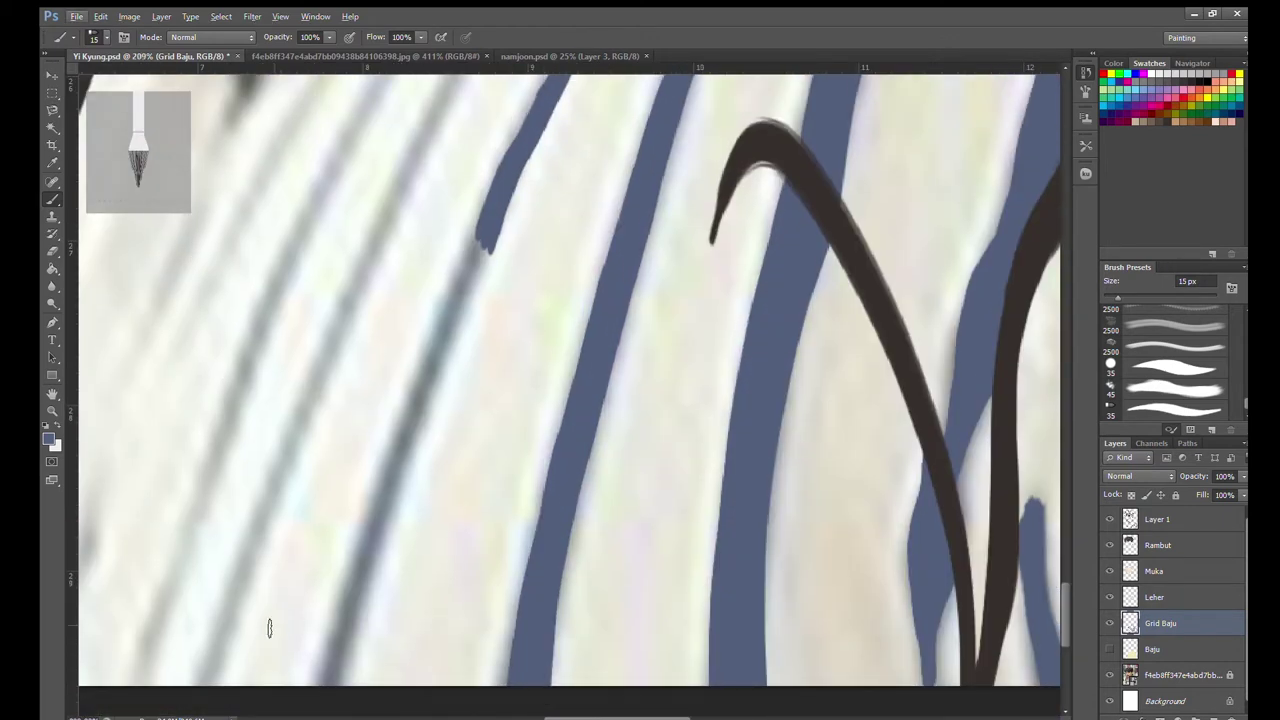
drag(478, 238, 320, 685)
drag(492, 256, 342, 700)
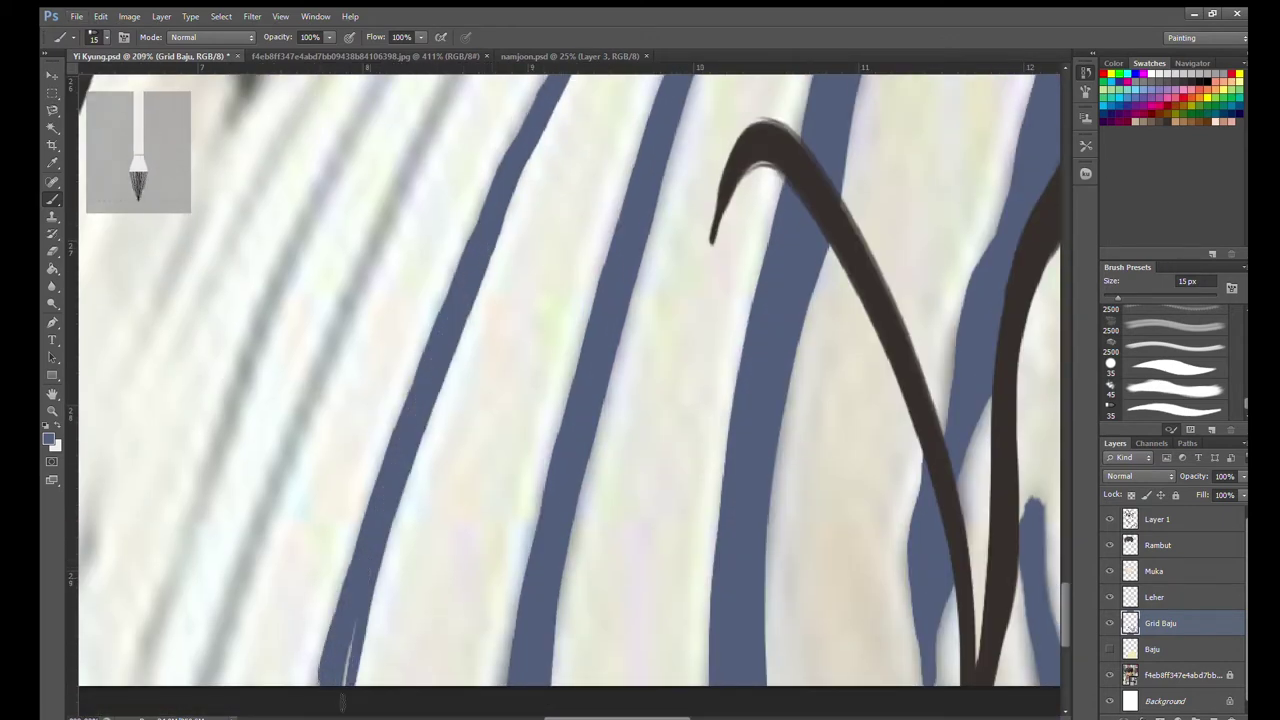
scroll(320, 688, down, 5)
Check the stripes by showing the Baju fill and hiding the reference, then restore both.
click(1109, 649)
click(1109, 675)
scroll(562, 512, down, 3)
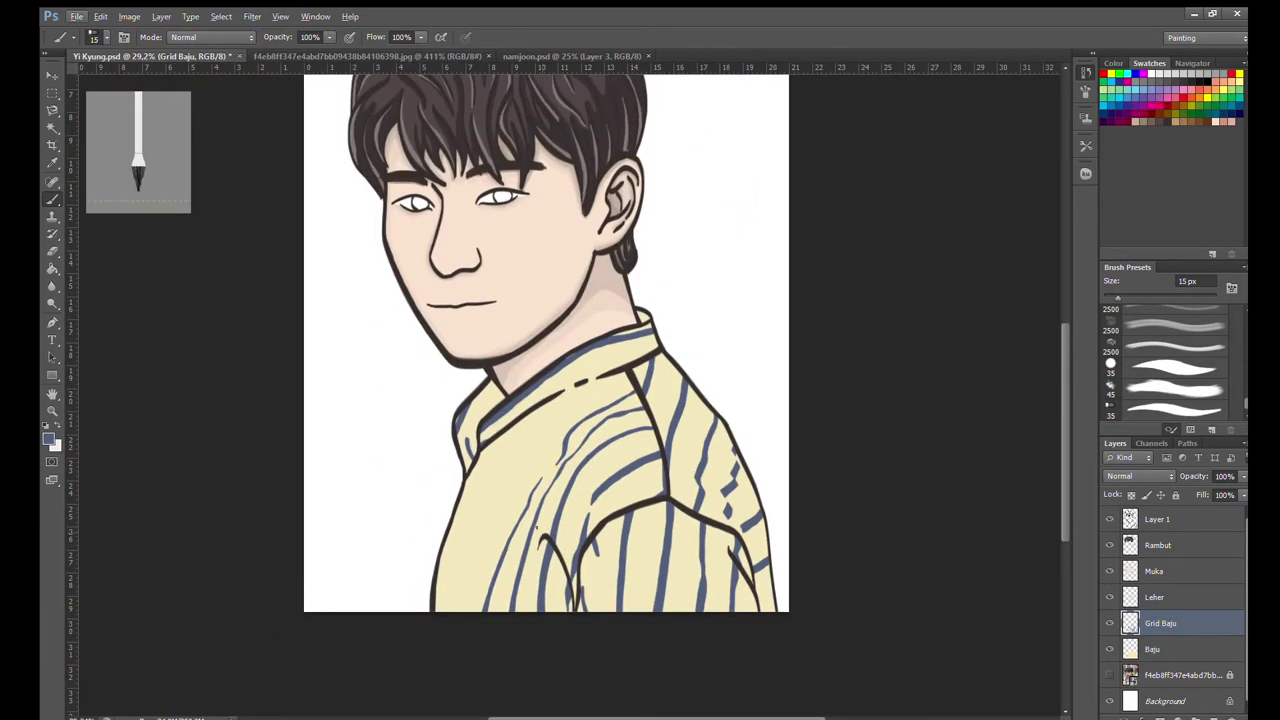
scroll(537, 527, up, 1)
click(1109, 649)
click(1109, 675)
scroll(511, 413, up, 5)
scroll(568, 419, up, 3)
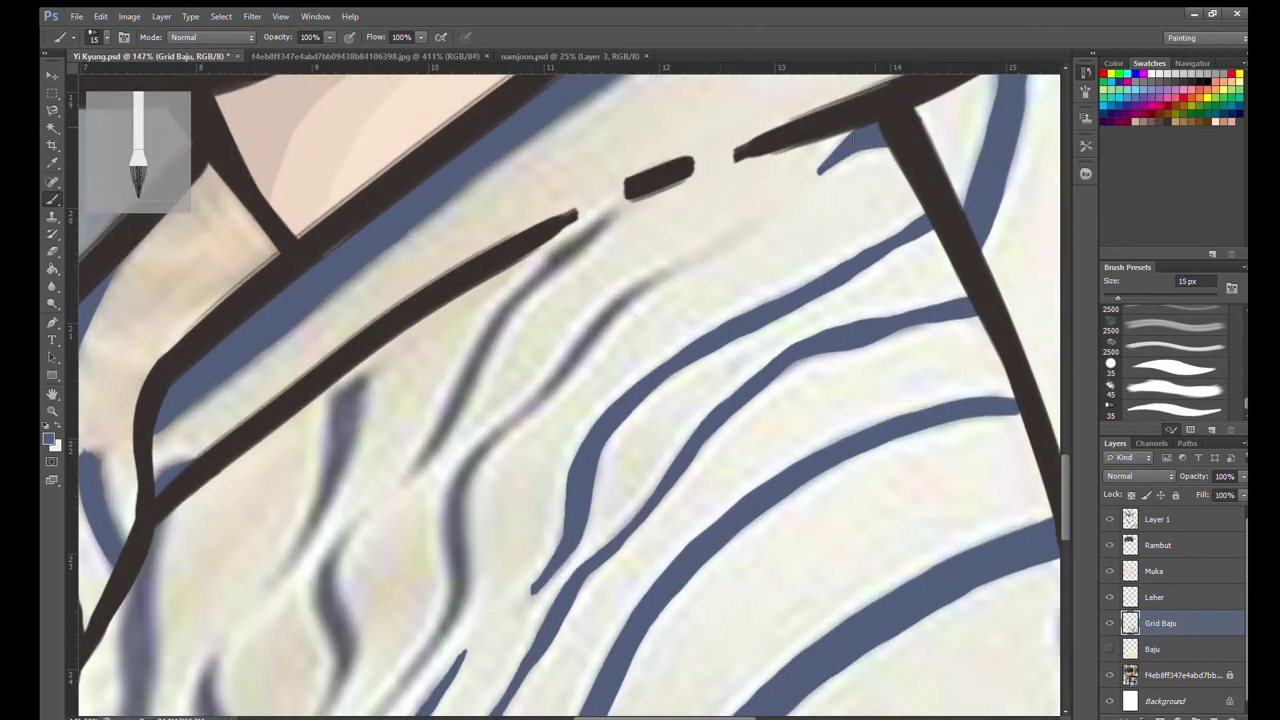
Paint a curved stripe below the collar plus thin and short stripes running down-left.
mouse_move(762, 224)
mouse_down()
mouse_move(595, 342)
mouse_move(455, 617)
mouse_up()
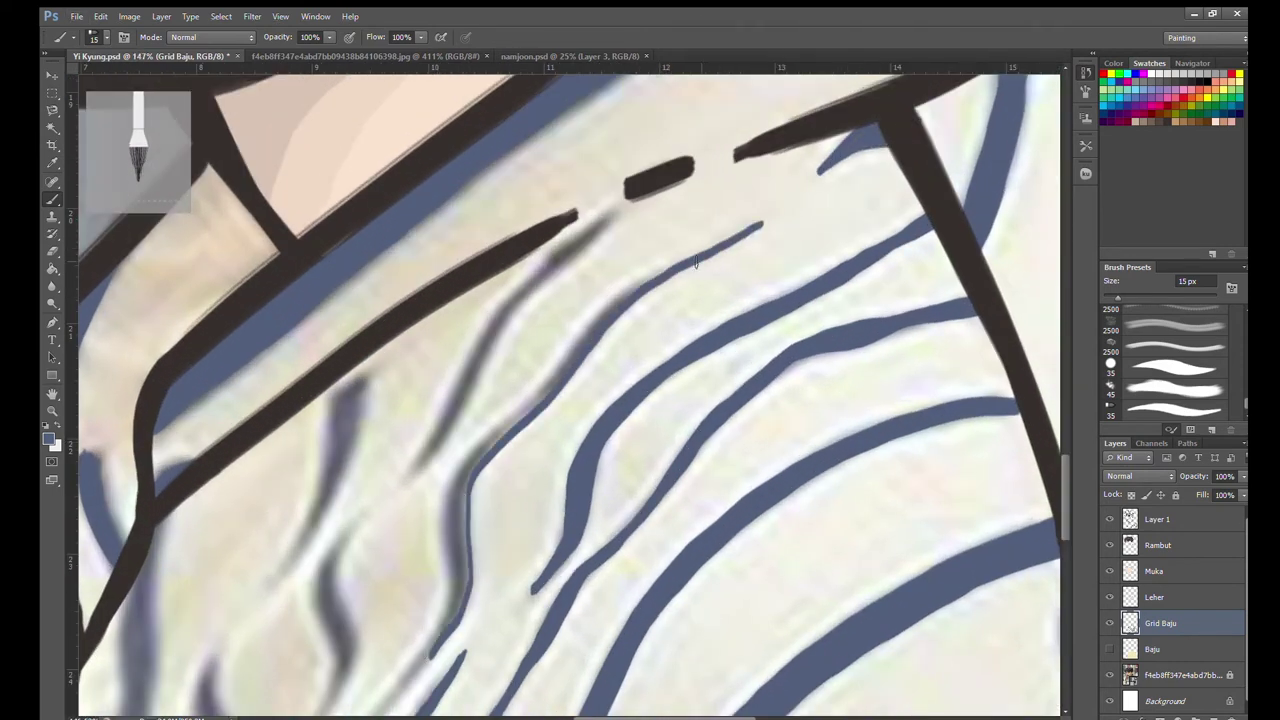
drag(654, 278, 421, 660)
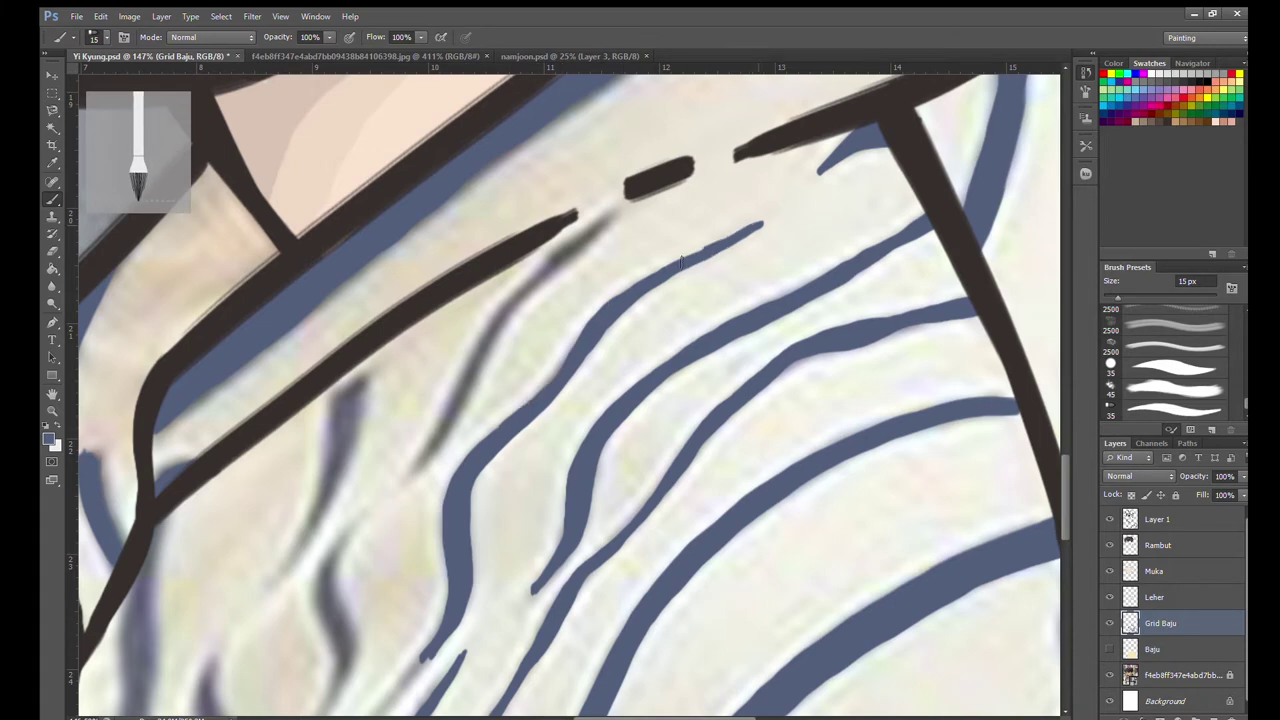
scroll(538, 395, up, 3)
mouse_move(496, 336)
mouse_down()
mouse_move(358, 520)
mouse_move(494, 355)
mouse_up()
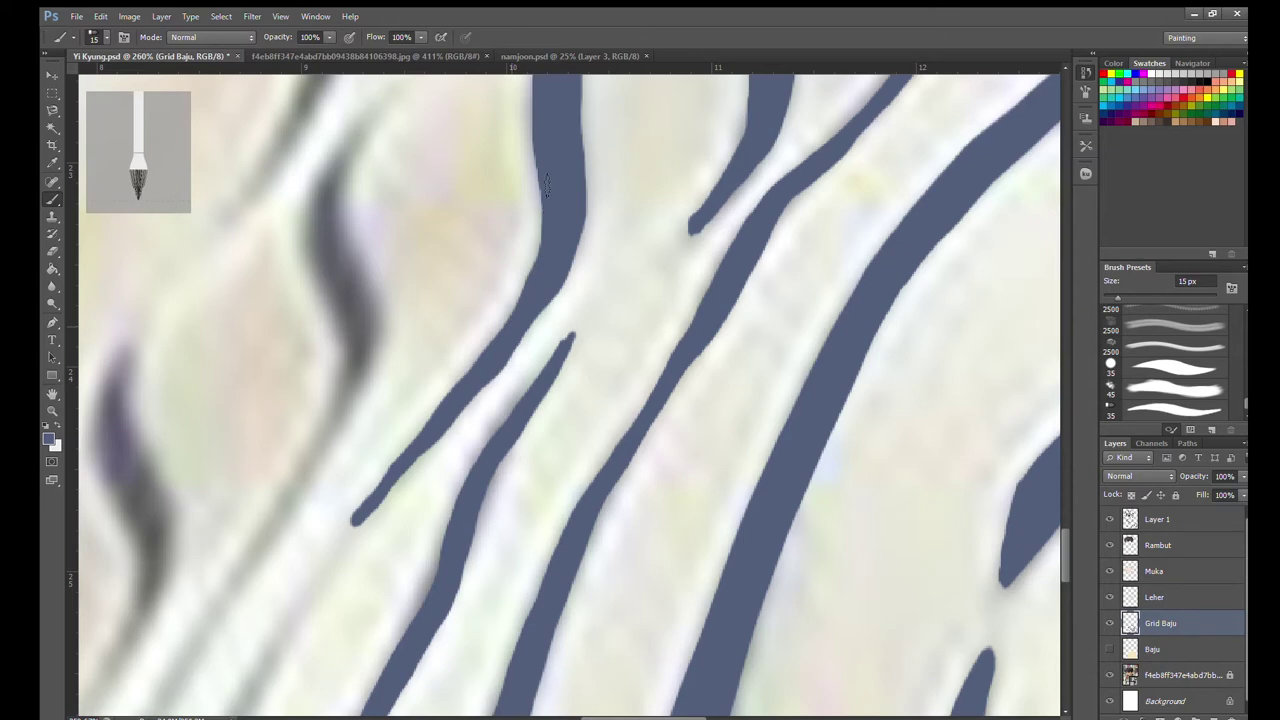
scroll(547, 183, down, 5)
scroll(275, 514, up, 4)
Paint a long thin blue stripe down the shirt front.
drag(530, 130, 290, 660)
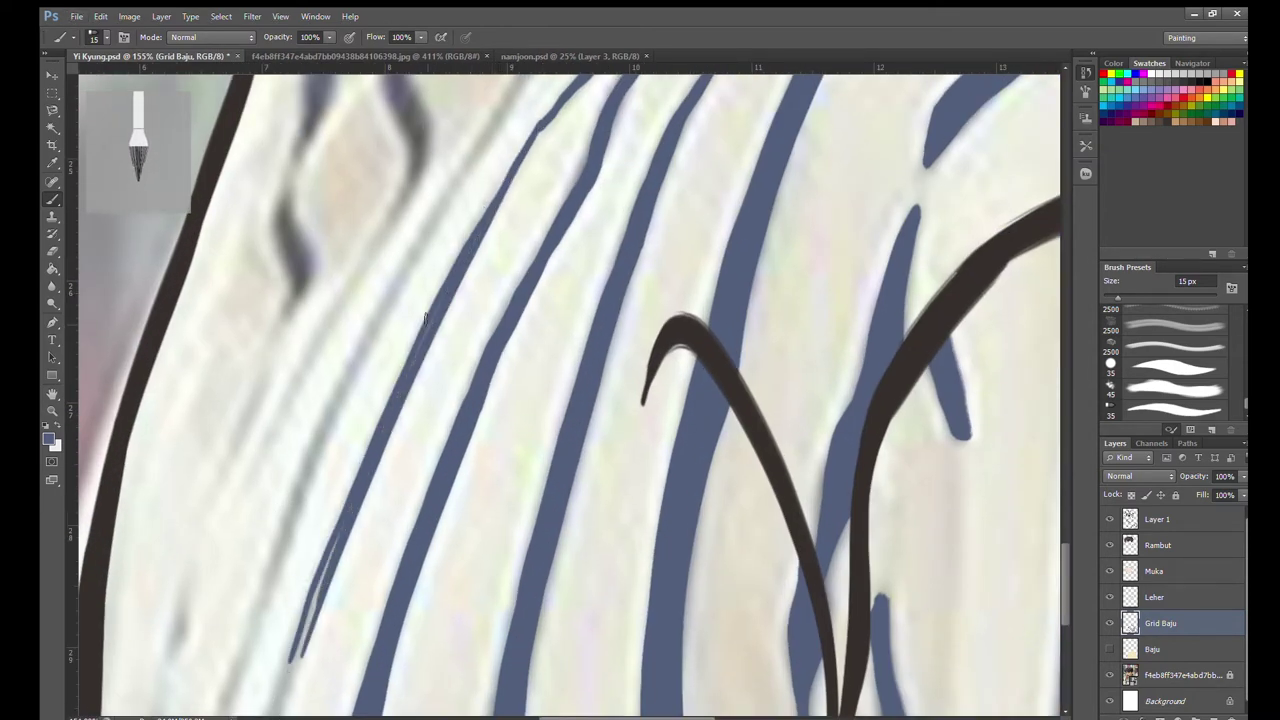
scroll(425, 318, down, 3)
mouse_move(394, 268)
mouse_down()
mouse_move(314, 458)
mouse_move(276, 612)
mouse_up()
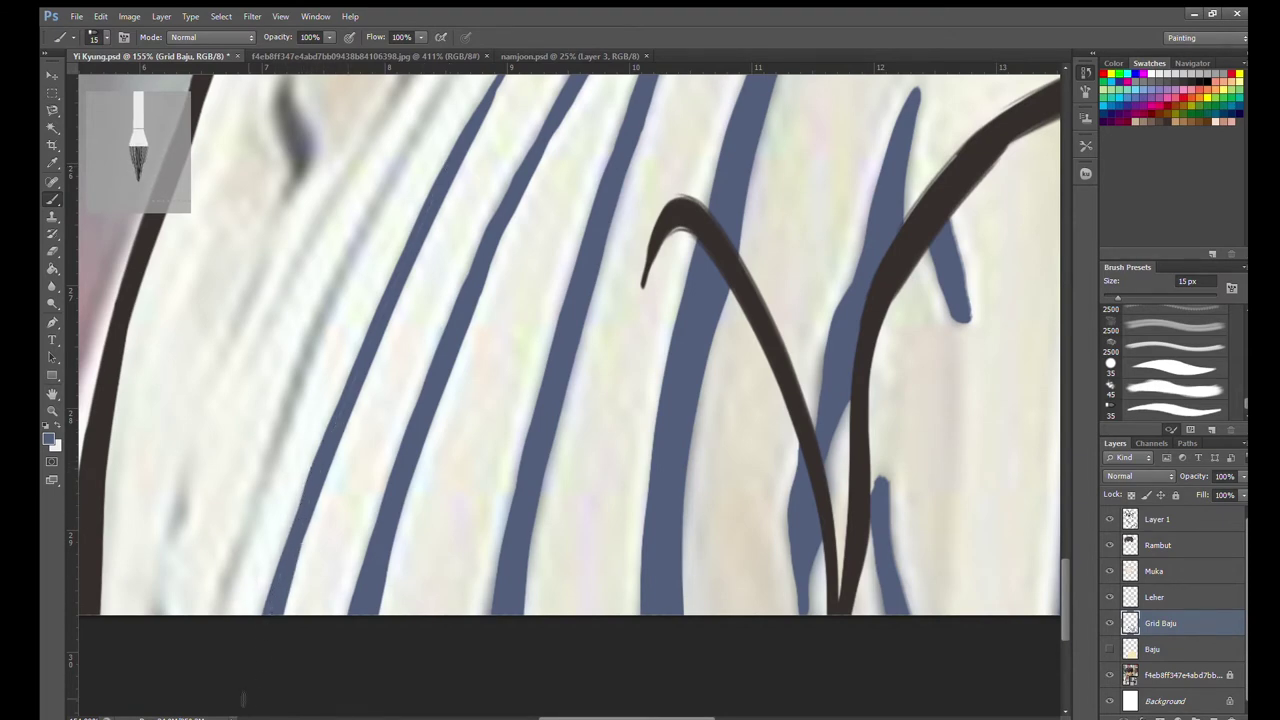
scroll(737, 585, down, 3)
scroll(836, 578, up, 4)
Paint and thicken a stripe running down from the collar dash.
drag(642, 209, 438, 482)
drag(672, 178, 460, 424)
mouse_move(640, 198)
mouse_down()
mouse_move(420, 500)
mouse_move(510, 370)
mouse_up()
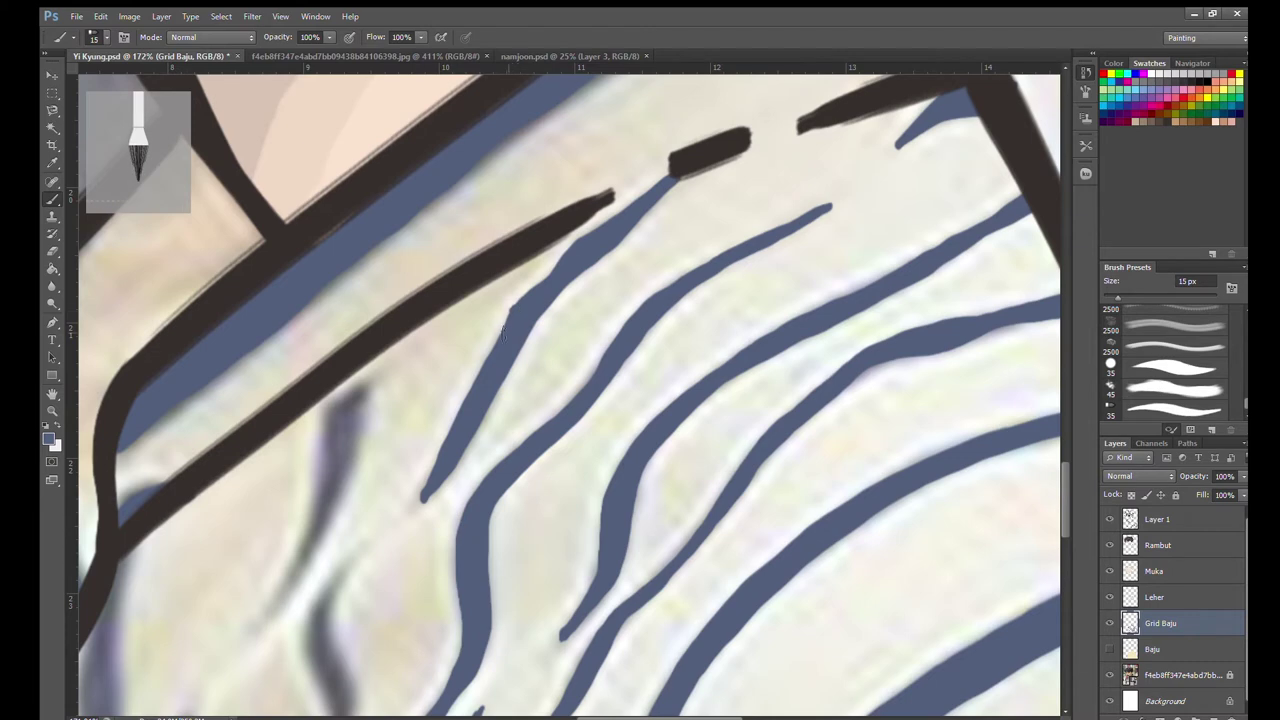
scroll(454, 446, down, 5)
Paint an S-shaped stripe over the wrinkle, extending it downward.
mouse_move(356, 258)
mouse_down()
mouse_move(300, 508)
mouse_move(310, 290)
mouse_move(318, 447)
mouse_up()
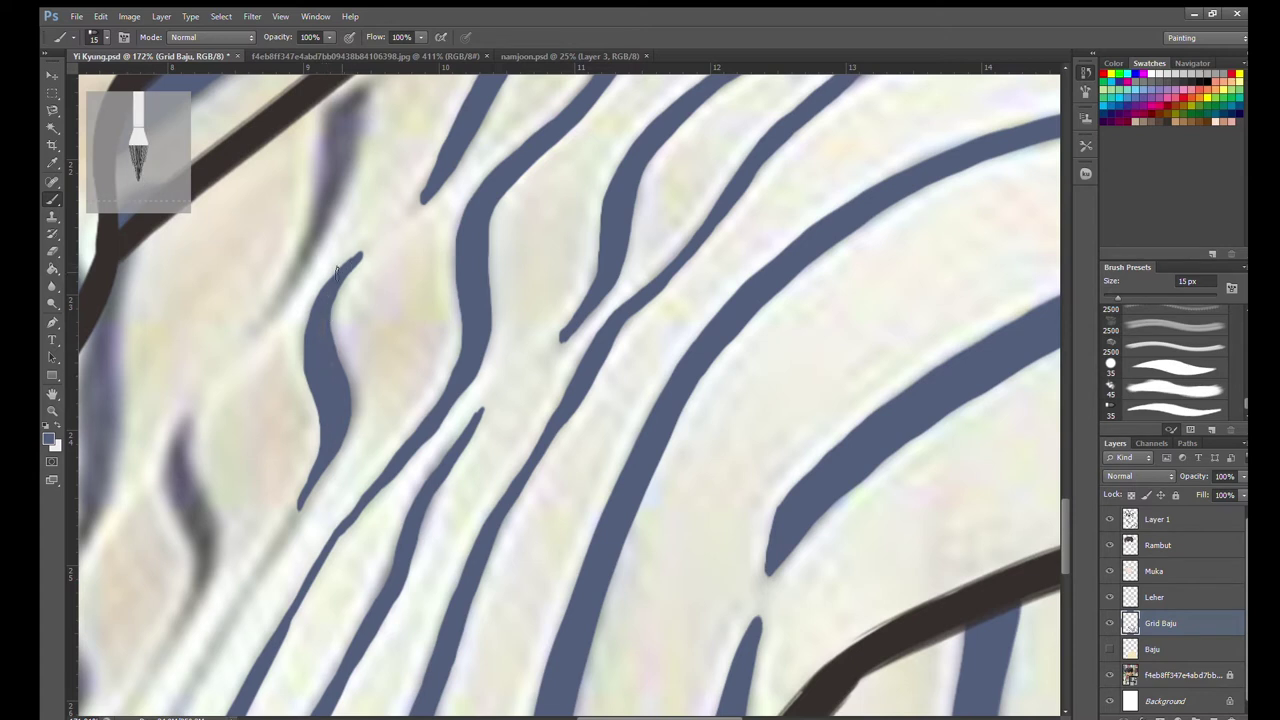
mouse_move(322, 300)
mouse_down()
mouse_move(331, 471)
mouse_move(203, 665)
mouse_up()
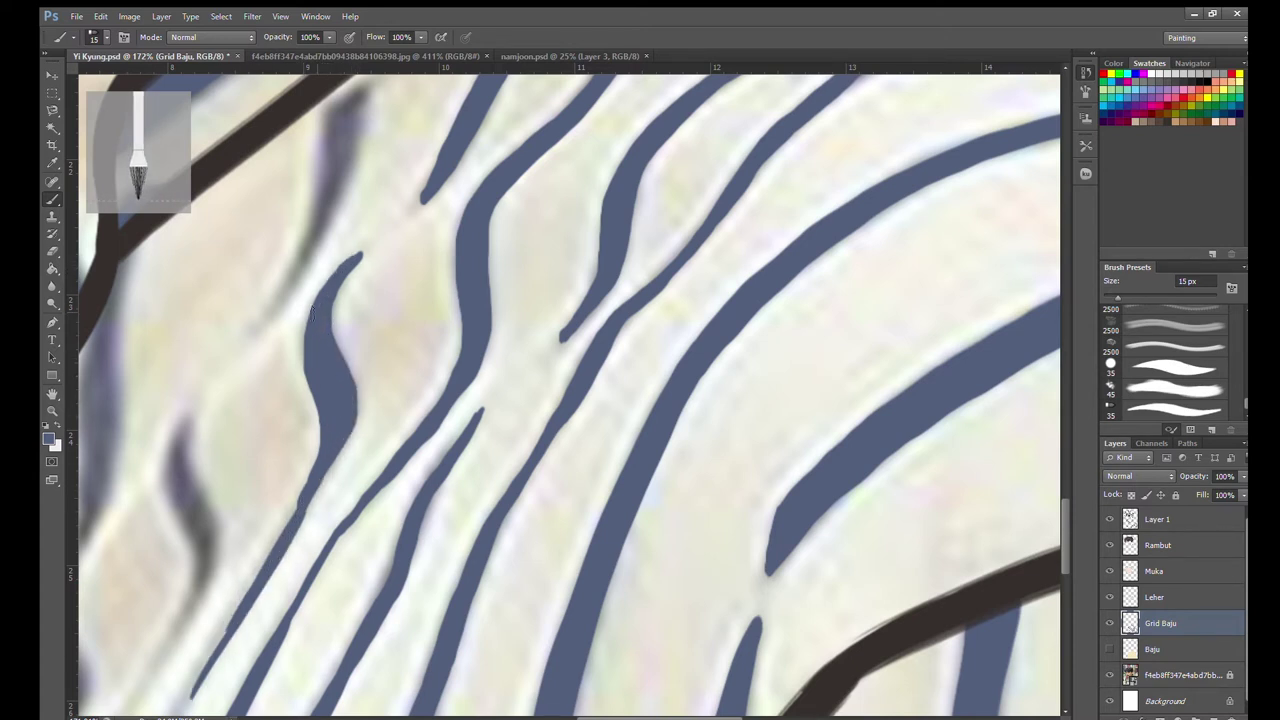
drag(328, 418, 653, 562)
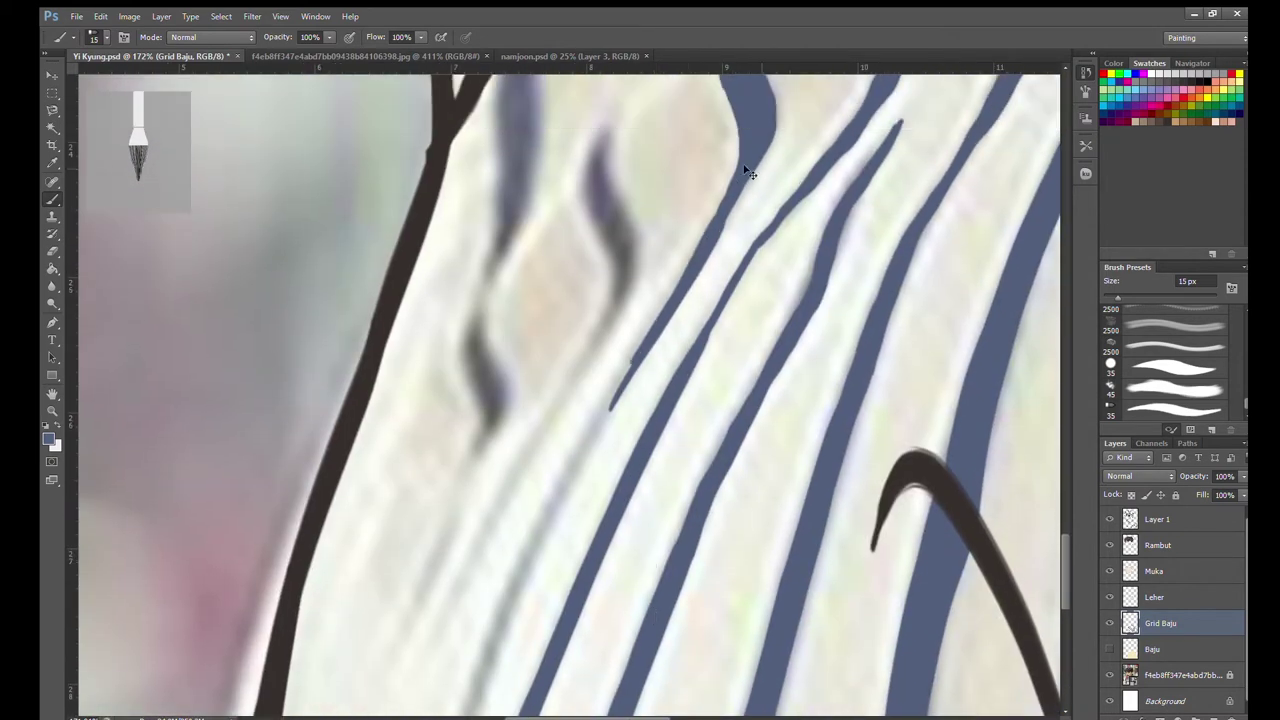
Paint more thin blue stripes on another part of the shirt front.
drag(655, 325, 500, 580)
drag(628, 384, 495, 662)
scroll(562, 477, down, 2)
scroll(562, 477, down, 2)
drag(560, 300, 452, 543)
Redraw the thin down-left stripe with undos until it is a solid line.
drag(508, 428, 410, 700)
key(ctrl+z)
drag(500, 450, 412, 670)
key(ctrl+z)
drag(464, 532, 412, 670)
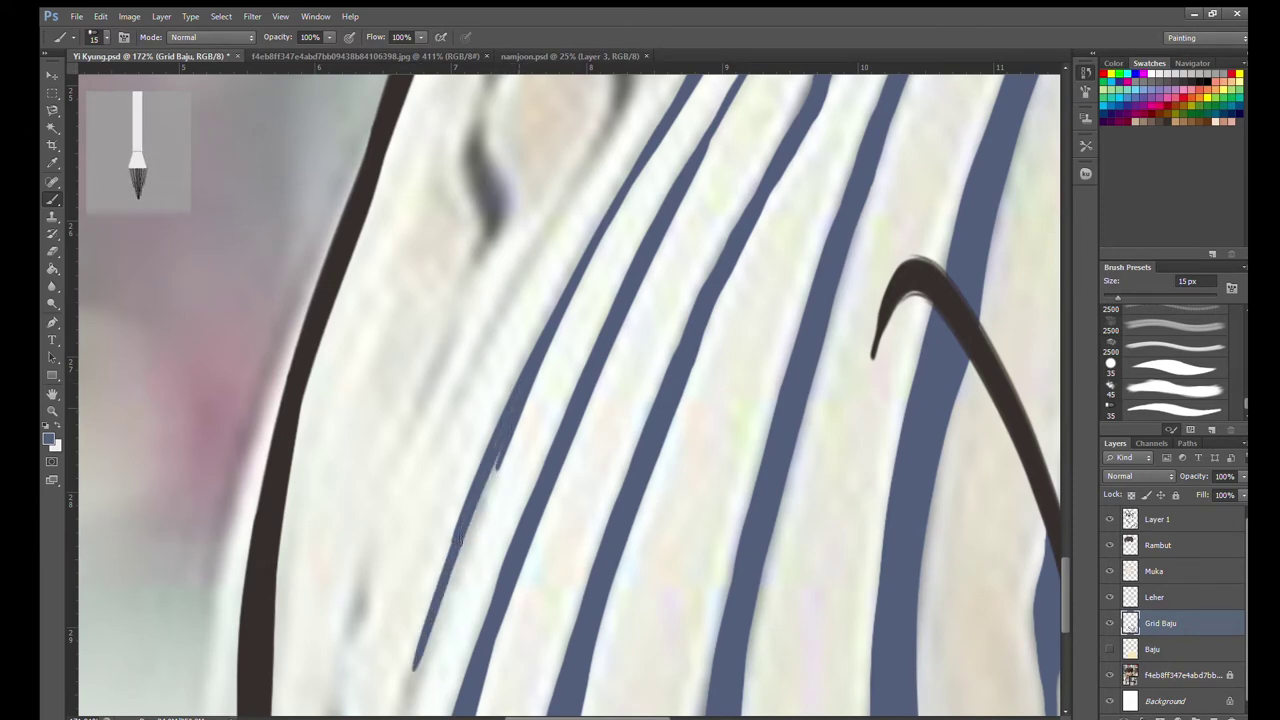
drag(498, 455, 408, 700)
scroll(423, 658, up, 3)
scroll(440, 670, down, 5)
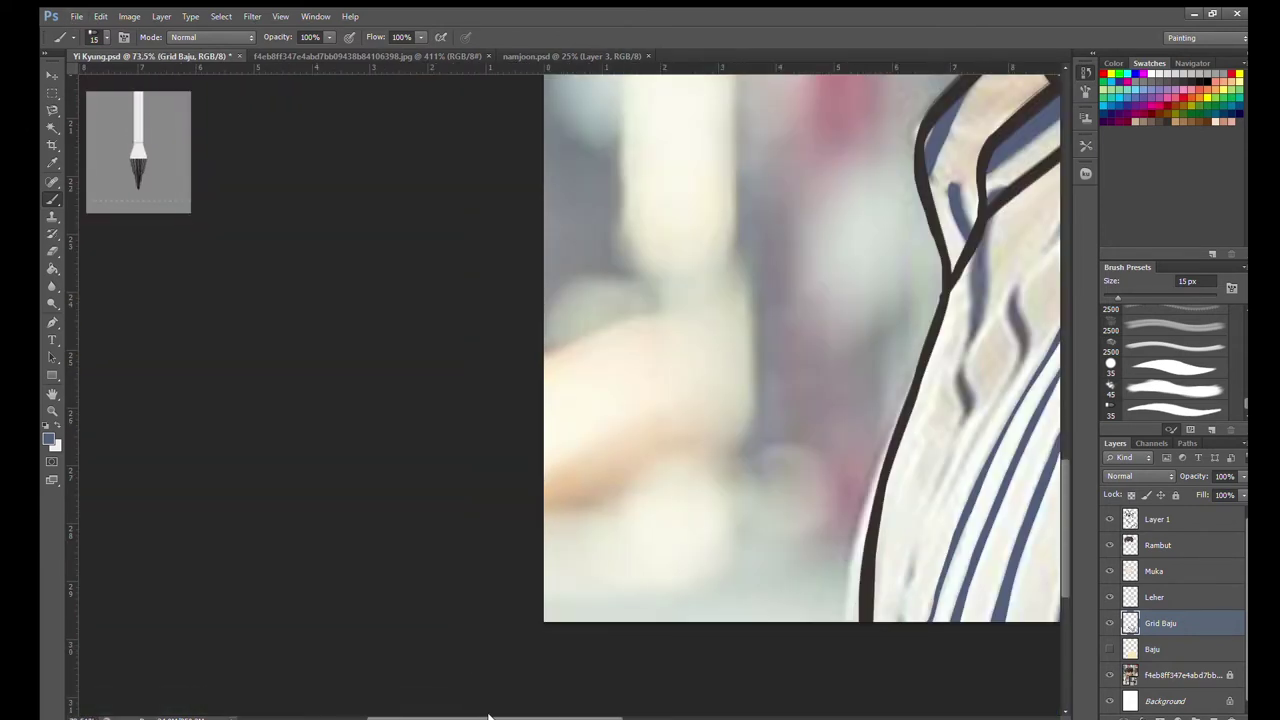
Paint a short wavy blue stripe near the collar's left edge.
scroll(460, 680, up, 3)
scroll(876, 518, up, 3)
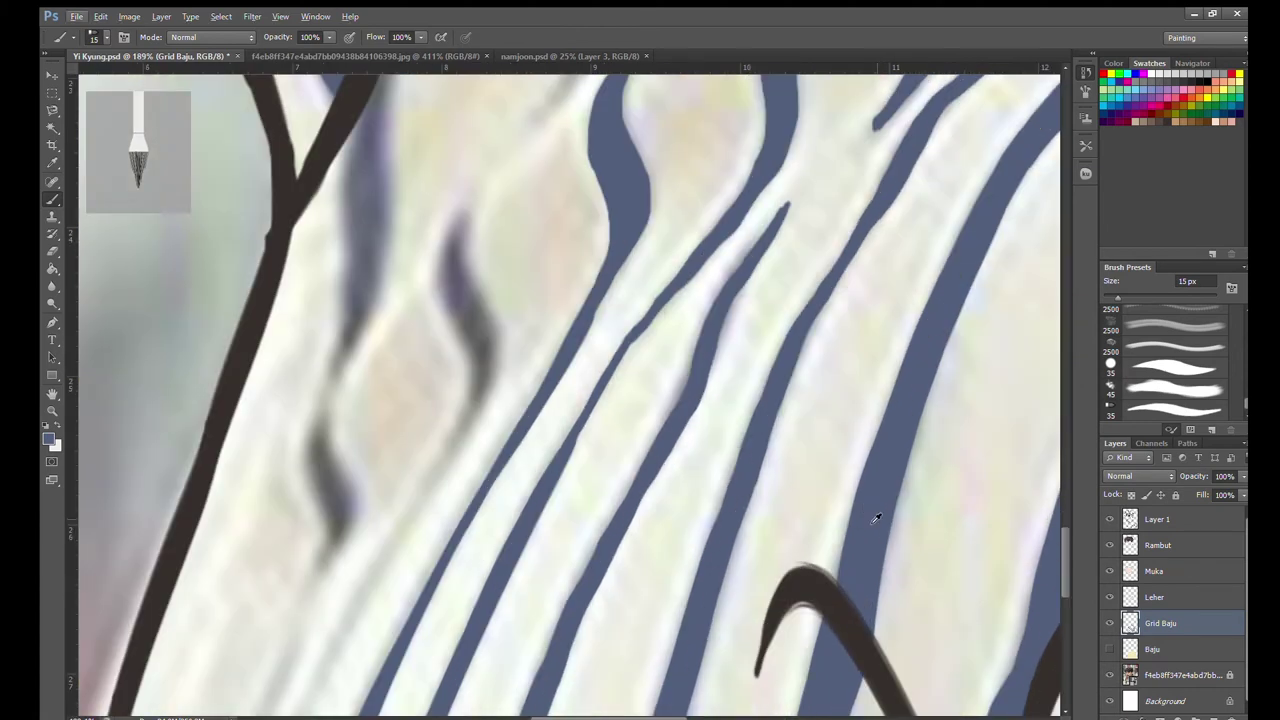
scroll(600, 380, up, 5)
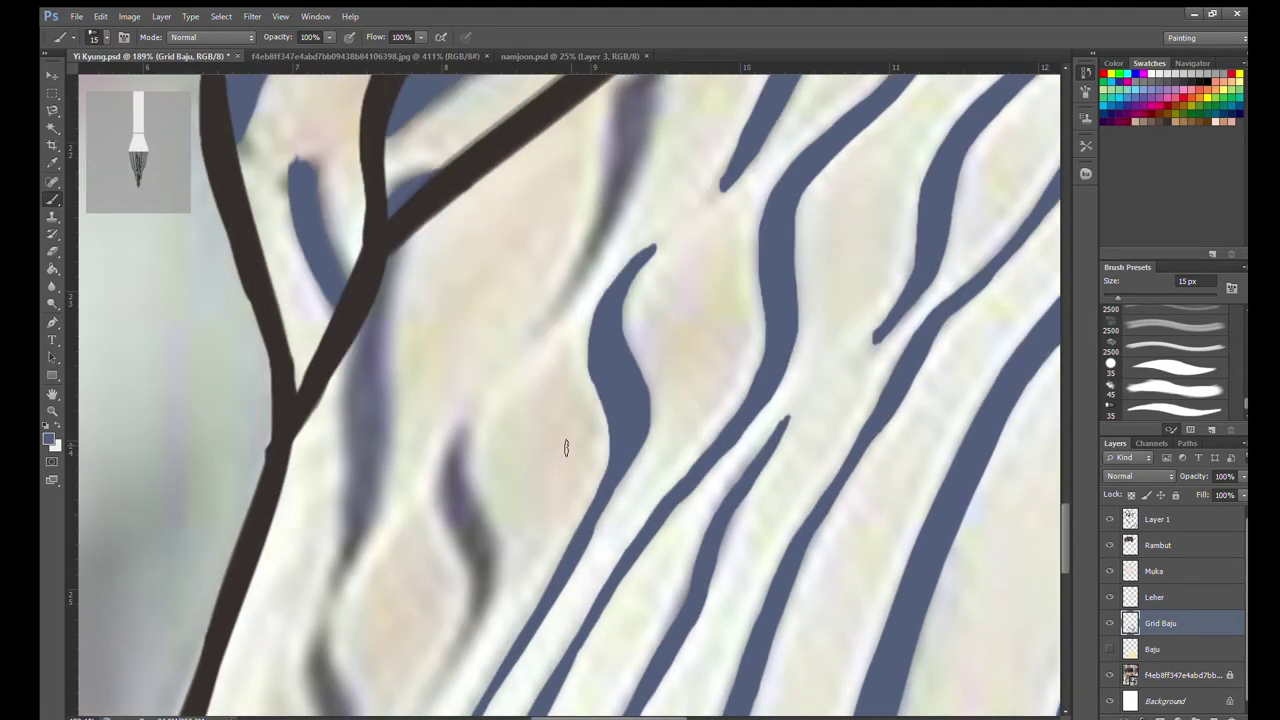
scroll(589, 448, down, 3)
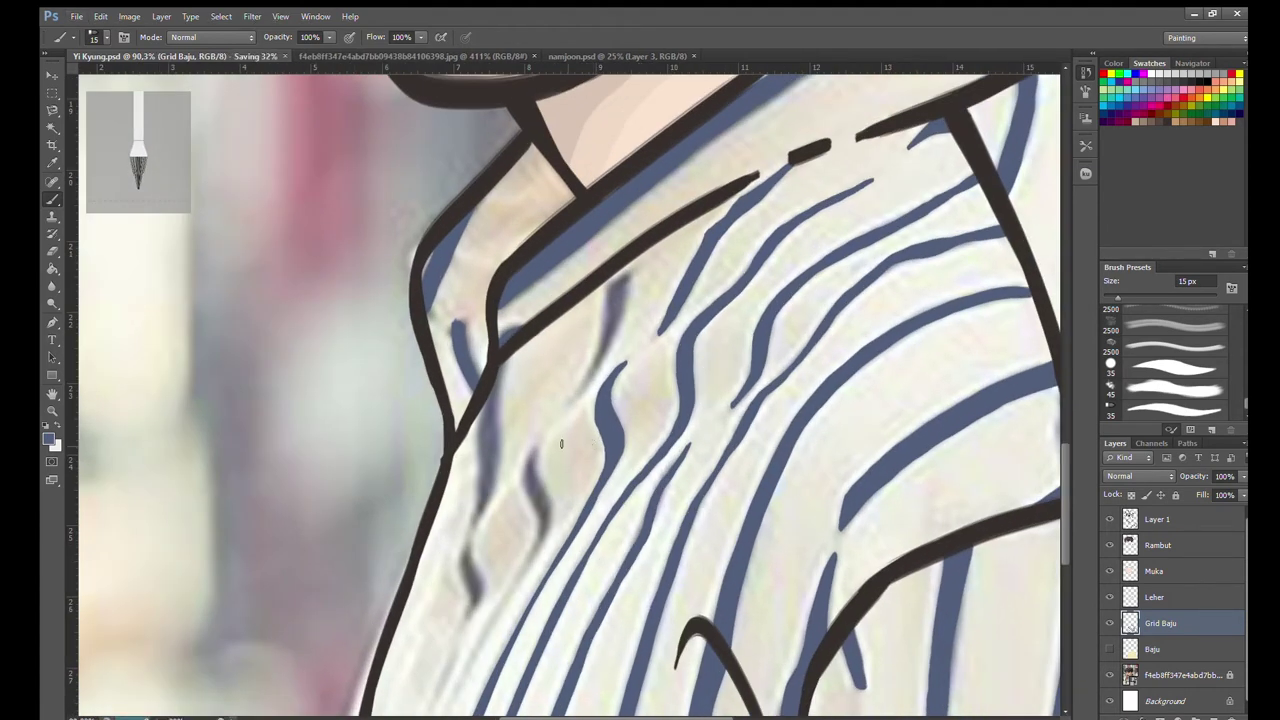
scroll(514, 451, up, 2)
scroll(617, 364, up, 1)
mouse_move(612, 213)
mouse_down()
mouse_move(535, 438)
mouse_move(596, 212)
mouse_up()
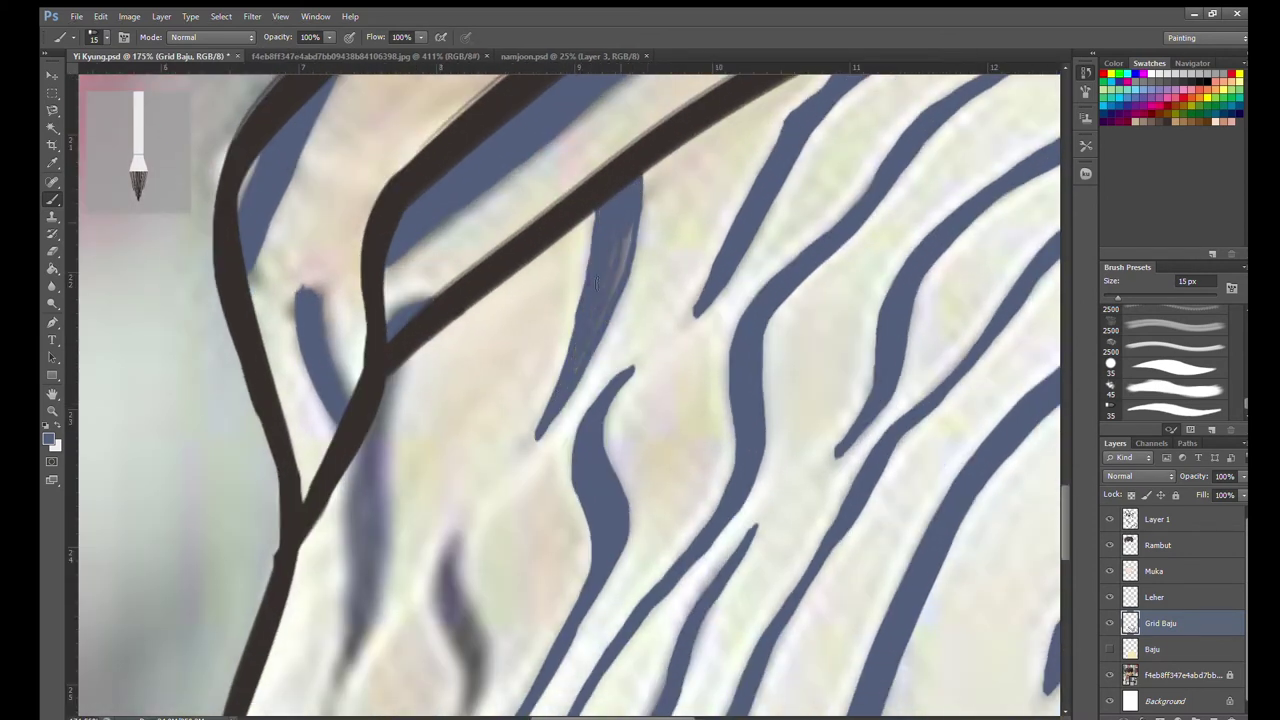
scroll(548, 323, down, 1)
Paint a leaf-shaped blue stripe beside the collar, undoing a stray long stroke.
mouse_move(451, 200)
mouse_down()
mouse_move(457, 366)
mouse_move(336, 600)
mouse_up()
key(ctrl+z)
drag(463, 176, 470, 345)
drag(464, 236, 484, 340)
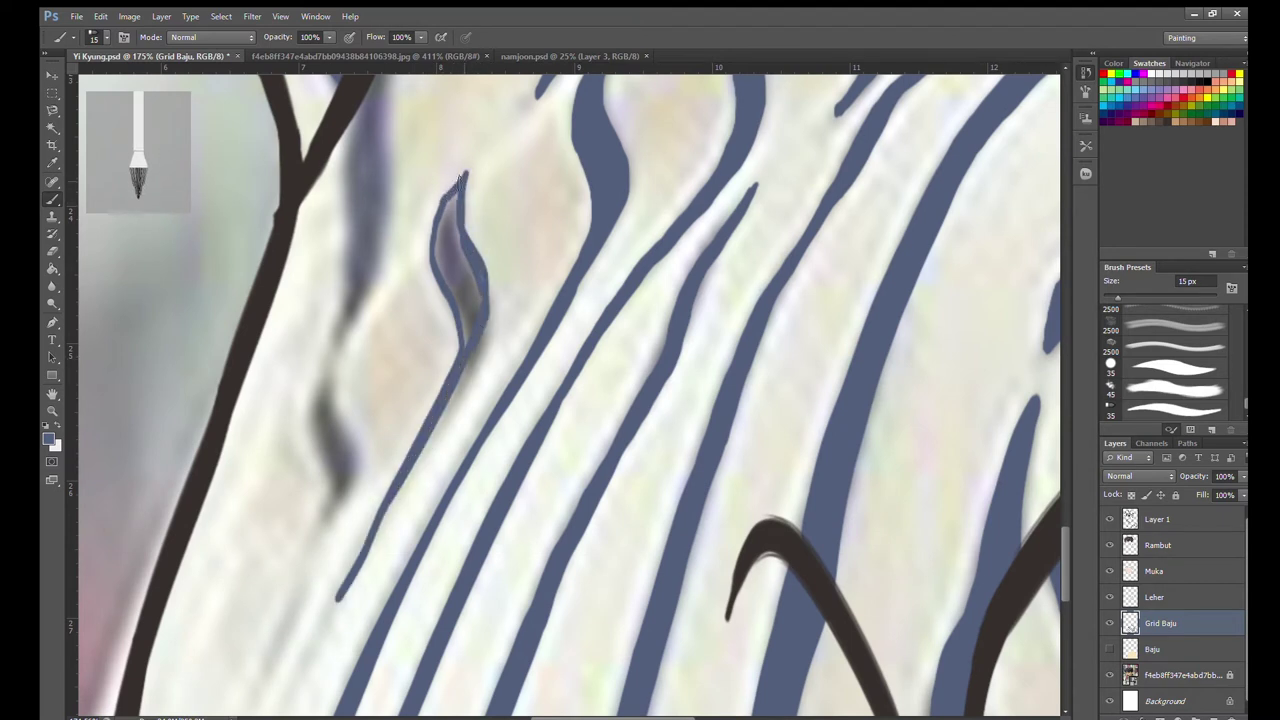
mouse_move(464, 174)
mouse_down()
mouse_move(432, 265)
mouse_move(449, 206)
mouse_up()
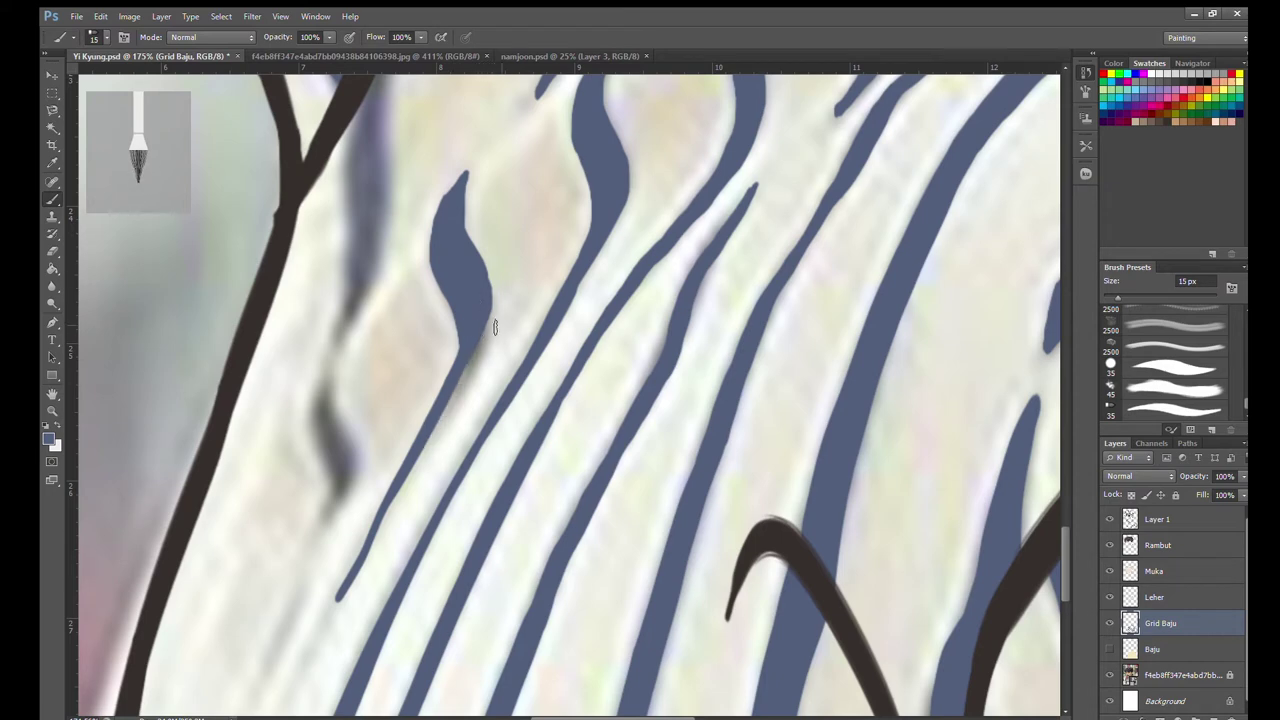
drag(488, 312, 444, 400)
Add a thin blue stripe at the shirt's lower left.
scroll(381, 521, down, 5)
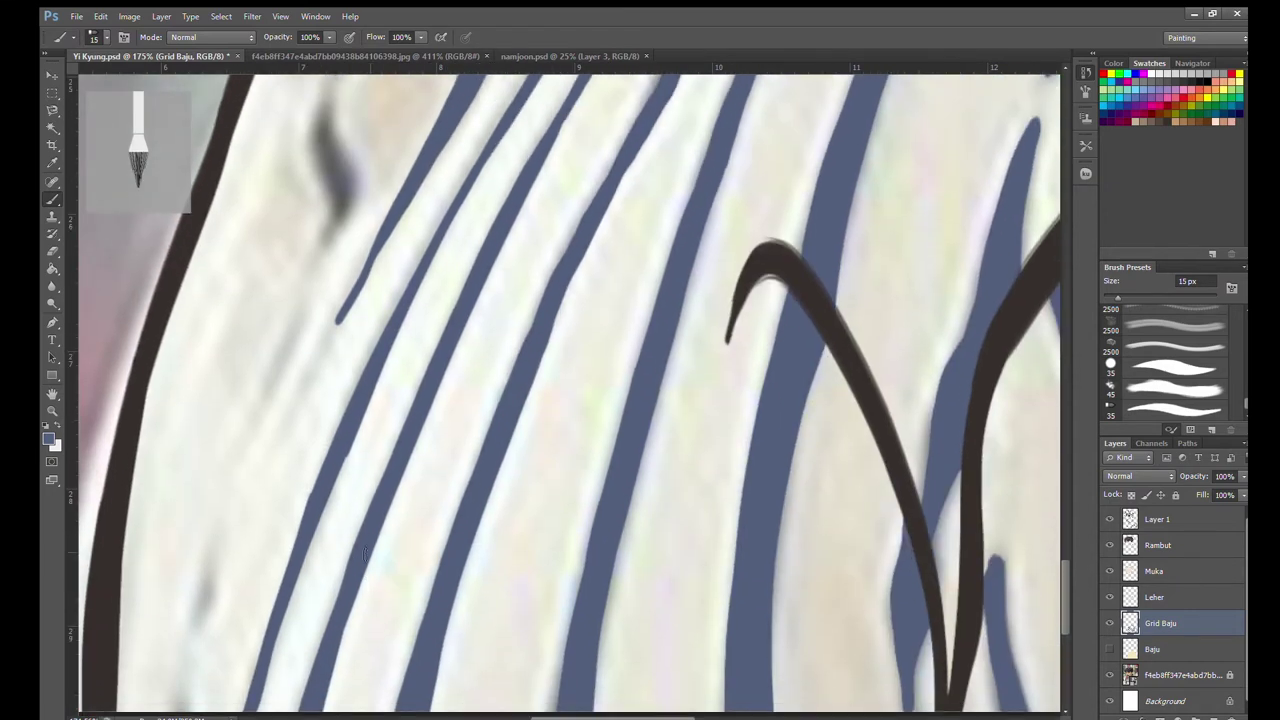
drag(214, 494, 178, 700)
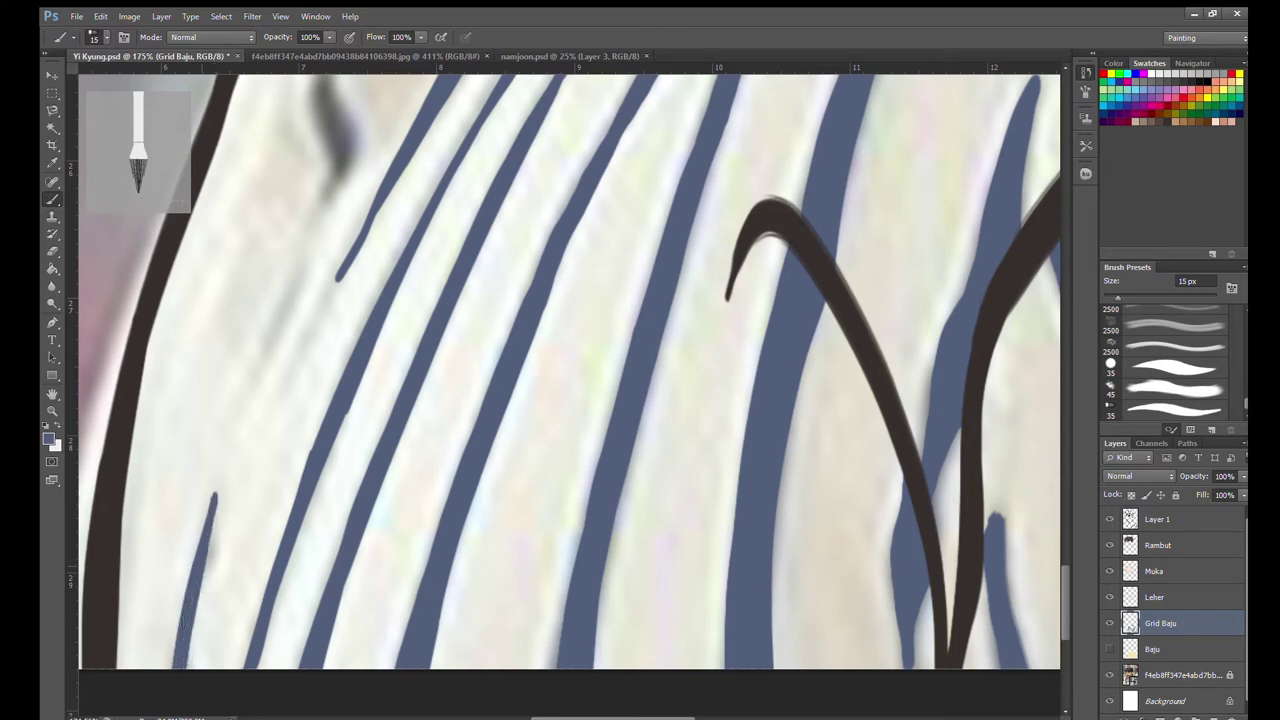
scroll(384, 632, up, 2)
scroll(640, 276, up, 4)
scroll(503, 280, up, 3)
Paint a wide blue stripe down the shirt, covering its light streaks.
mouse_move(397, 155)
mouse_down()
mouse_move(328, 500)
mouse_move(345, 270)
mouse_up()
drag(332, 495, 355, 250)
drag(362, 320, 385, 180)
mouse_move(380, 355)
mouse_down()
mouse_move(370, 236)
mouse_move(352, 345)
mouse_up()
drag(341, 471, 366, 345)
drag(362, 420, 363, 305)
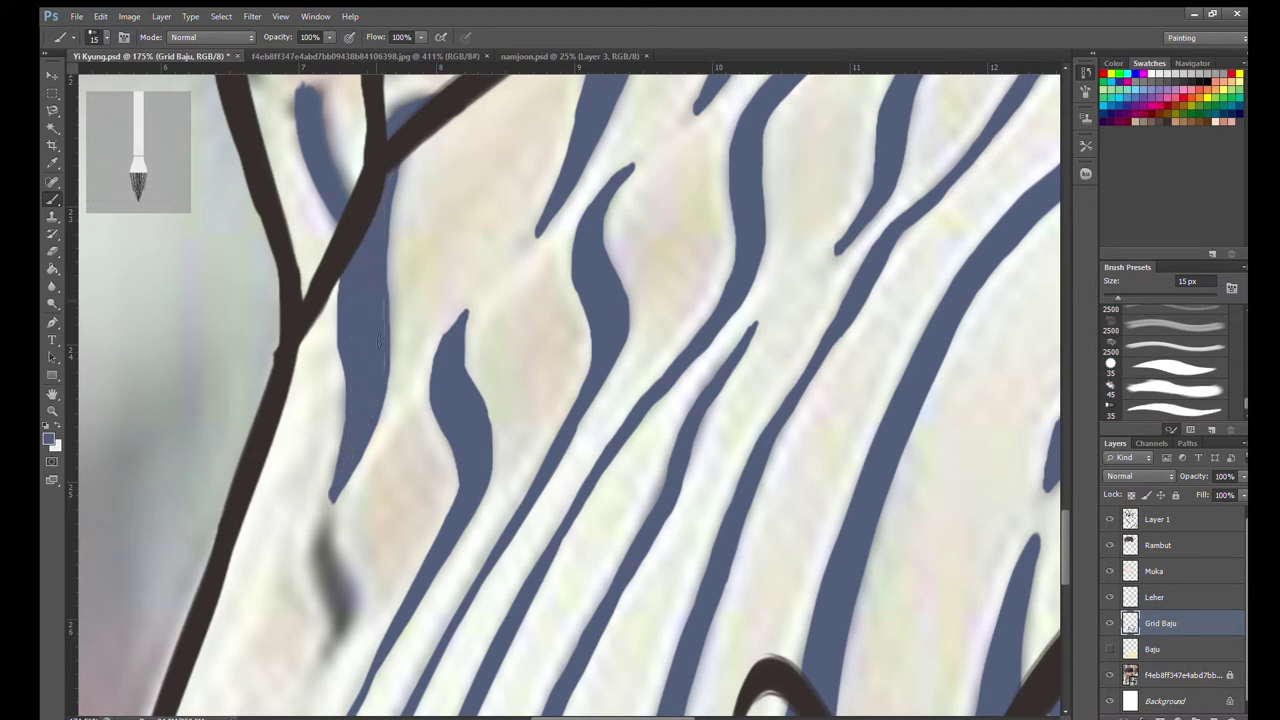
Cover the dark smudge in the stripe with blue-grey paint, undoing a stray tail.
scroll(390, 175, down, 5)
mouse_move(328, 270)
mouse_down()
mouse_move(318, 462)
mouse_move(336, 440)
mouse_up()
drag(362, 395, 317, 303)
mouse_move(326, 350)
mouse_down()
mouse_move(340, 300)
mouse_move(347, 373)
mouse_up()
drag(316, 455, 246, 622)
key(ctrl+z)
scroll(348, 340, down, 5)
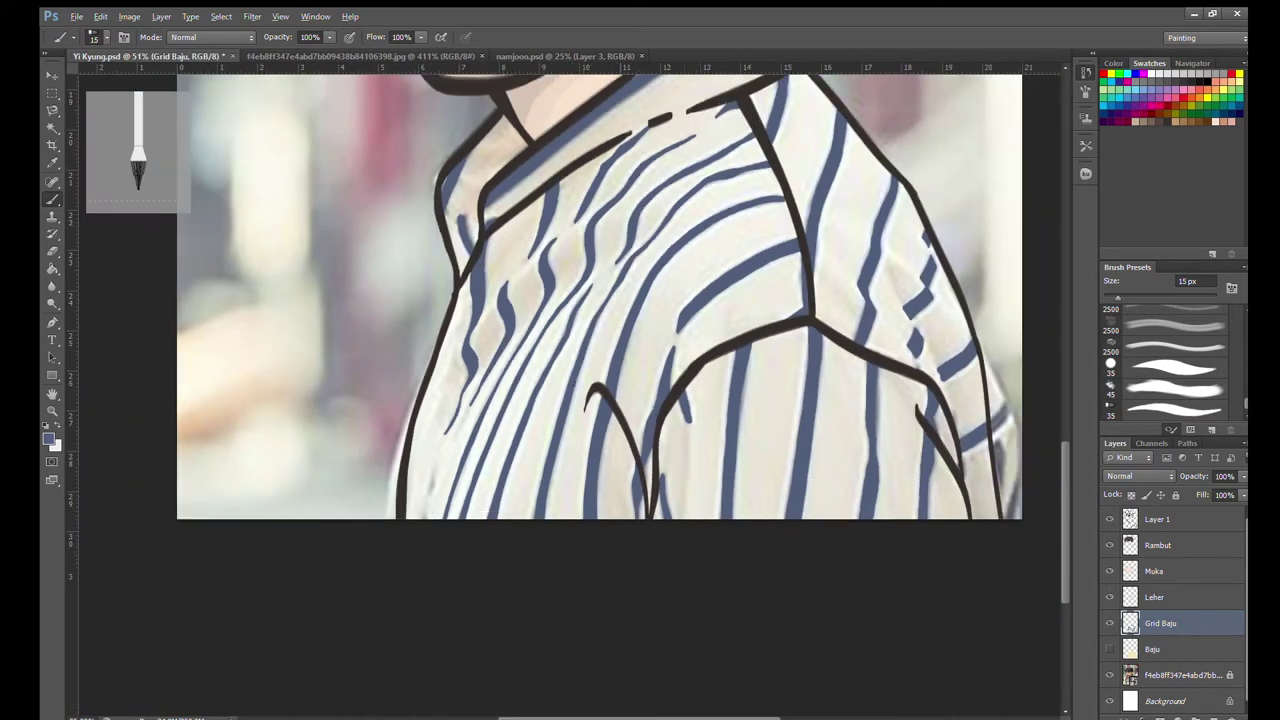
scroll(348, 340, up, 3)
Add a short thin stroke, then thicken and reshape a small blue stripe.
drag(309, 440, 292, 555)
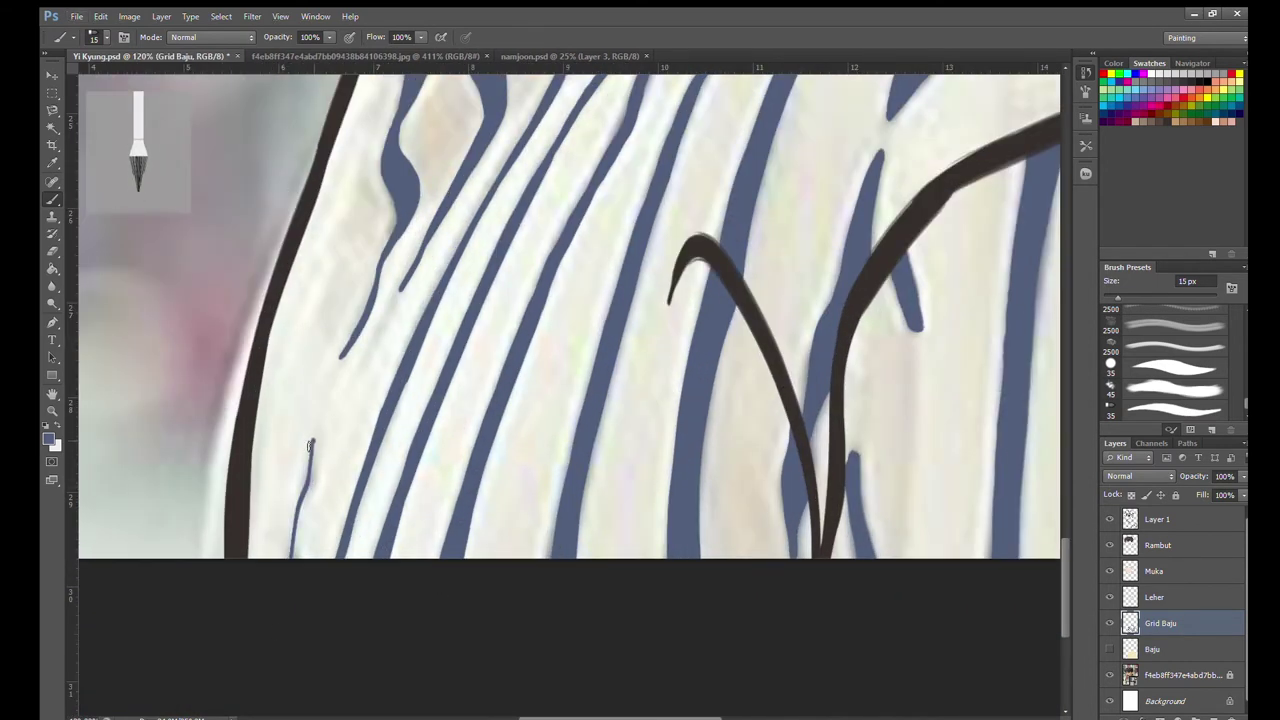
scroll(806, 451, up, 3)
scroll(349, 322, up, 1)
drag(358, 422, 337, 333)
drag(360, 160, 284, 306)
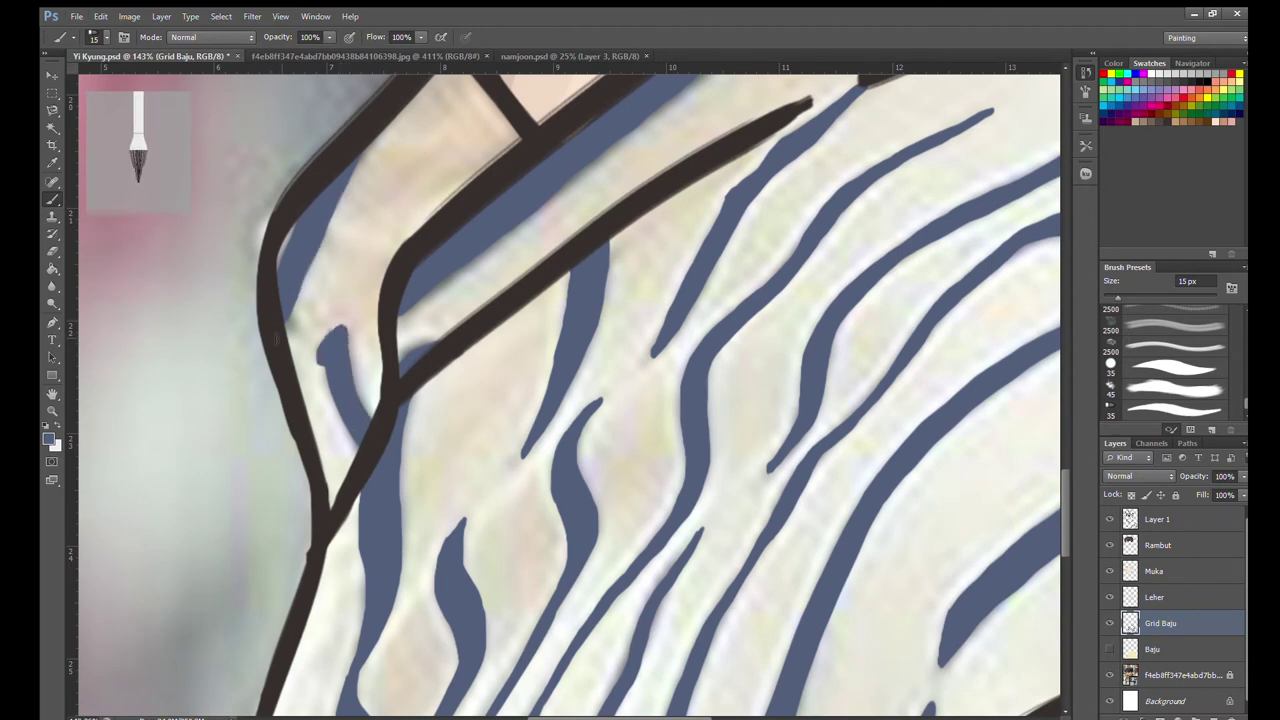
scroll(277, 325, down, 3)
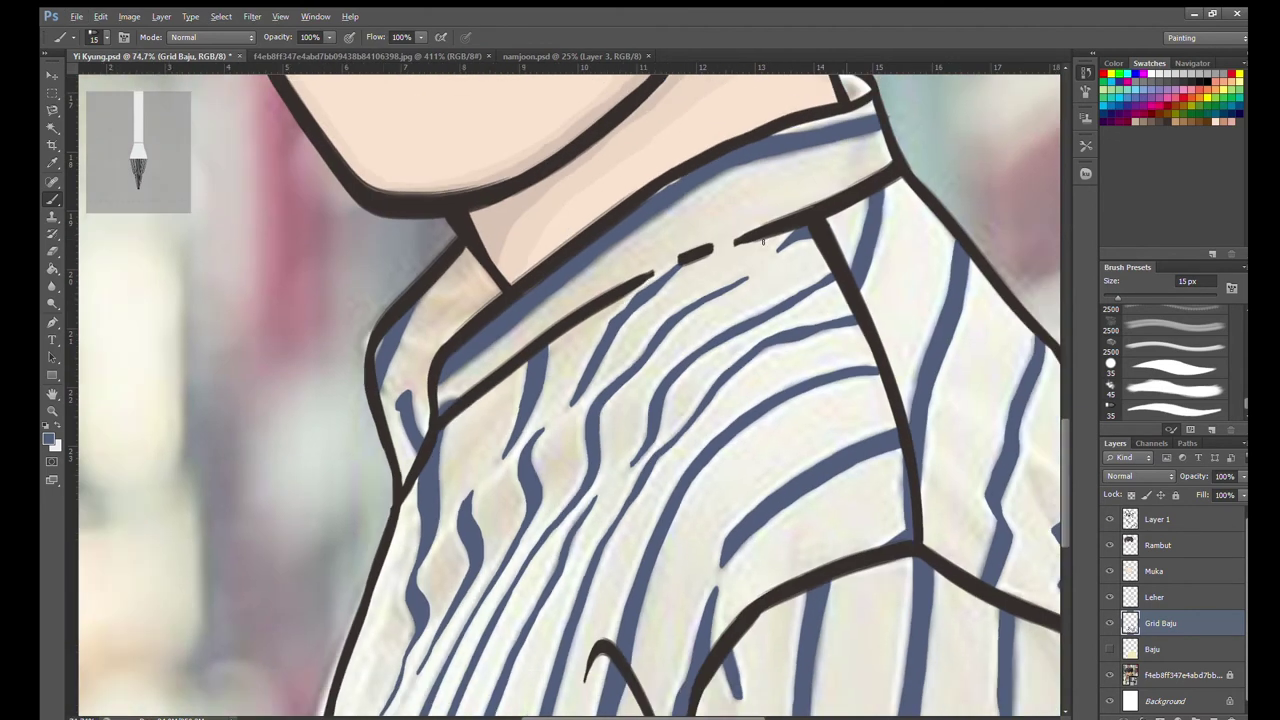
Show the Baju shirt fill layer and hide the reference photo layer.
click(1109, 649)
click(1109, 675)
scroll(560, 400, down, 2)
scroll(560, 400, down, 2)
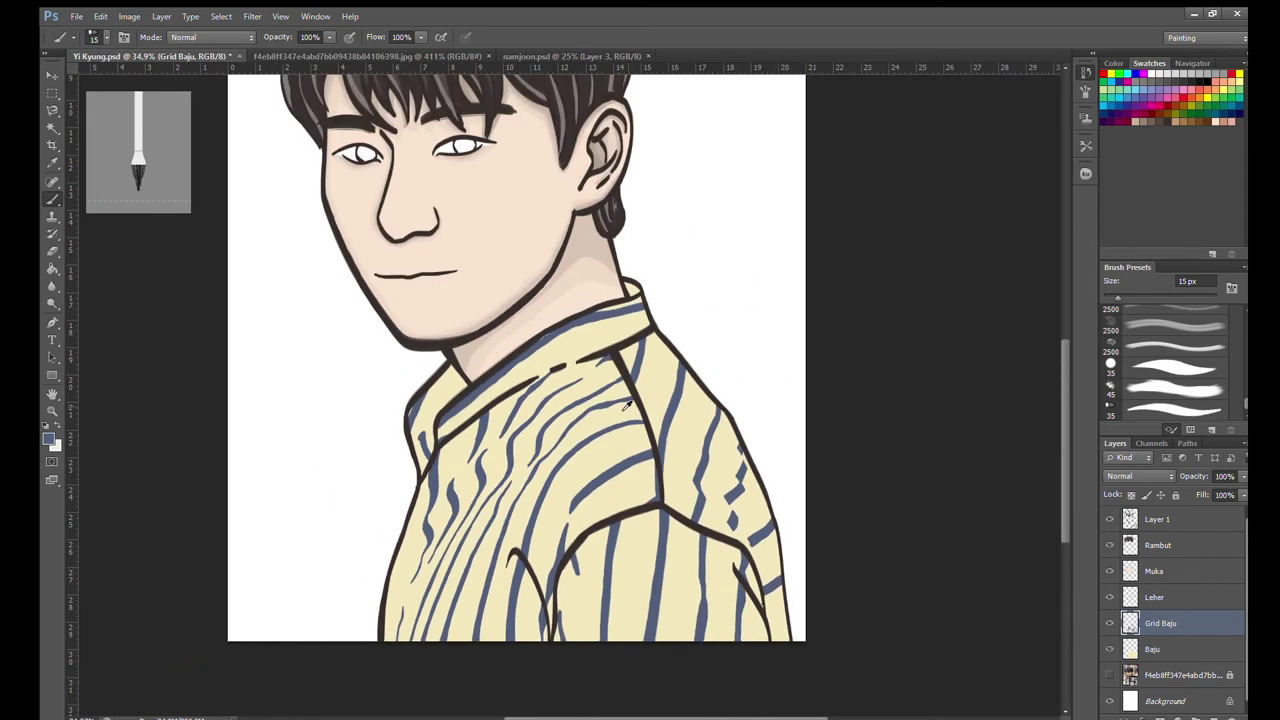
scroll(560, 400, down, 2)
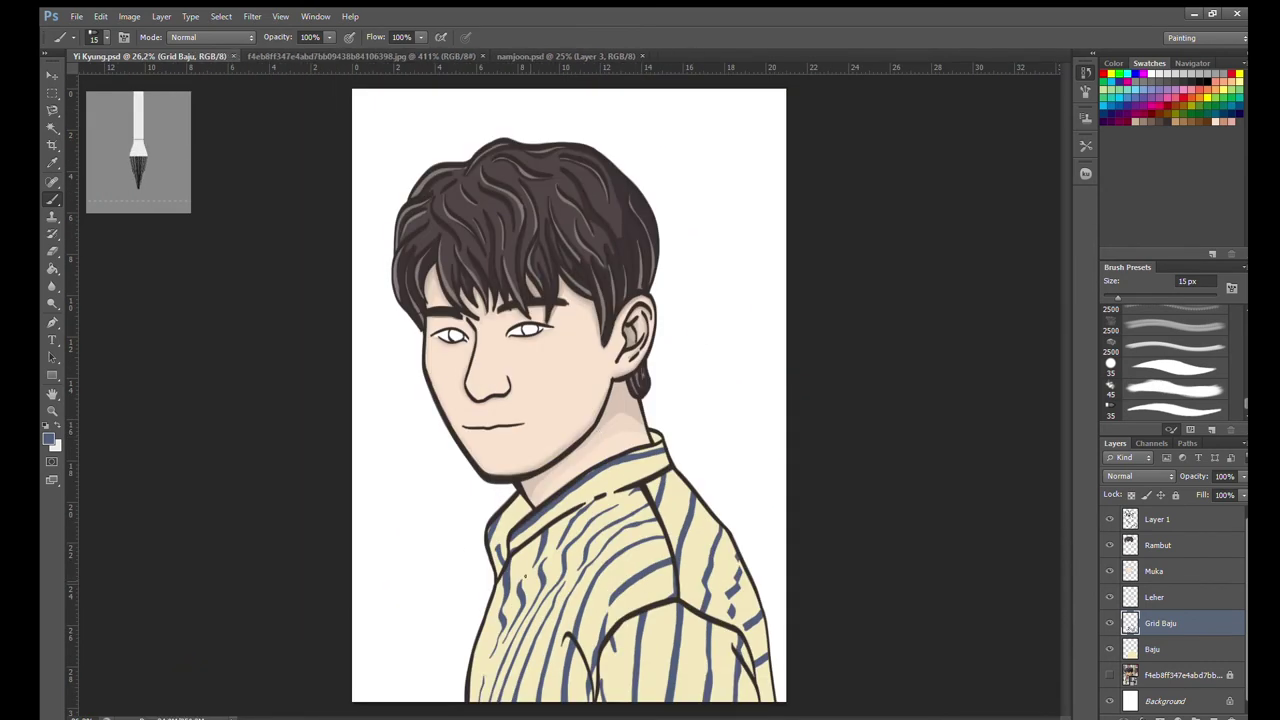
scroll(590, 610, up, 2)
scroll(590, 610, up, 2)
scroll(590, 610, up, 1)
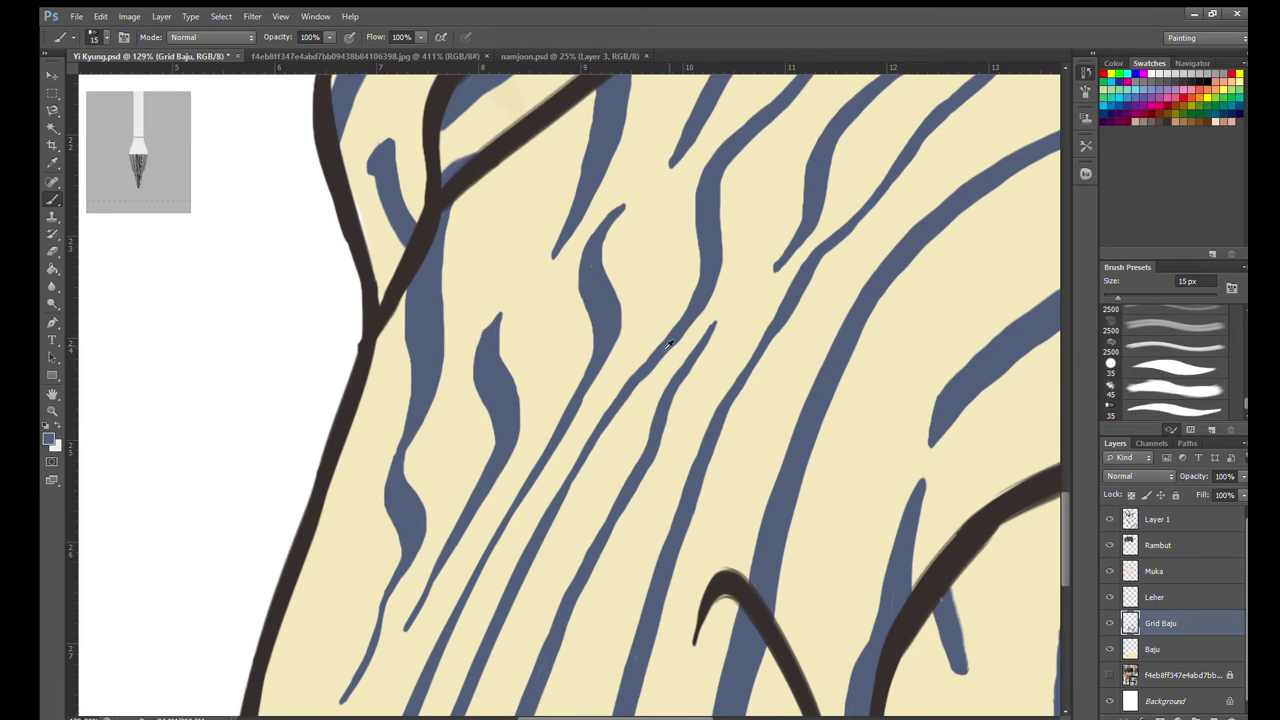
Shrink the eraser size, then return to a smaller Brush.
scroll(661, 343, down, 3)
scroll(600, 400, up, 1)
scroll(600, 400, up, 1)
scroll(580, 412, up, 1)
key(e)
key(bracketleft)
key(bracketleft)
key(bracketleft)
key(b)
key(alt+bracketleft)
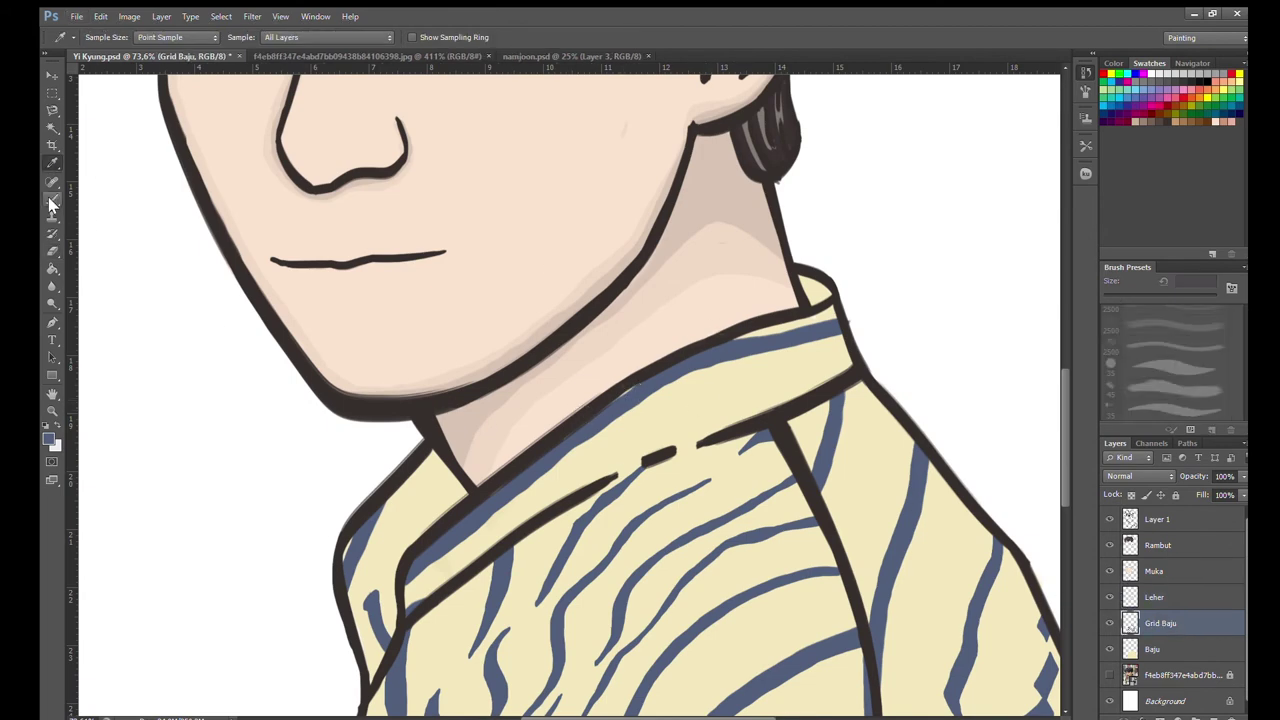
Show the reference photo and sample a light beige from its shirt.
scroll(346, 550, down, 3)
scroll(346, 550, down, 1)
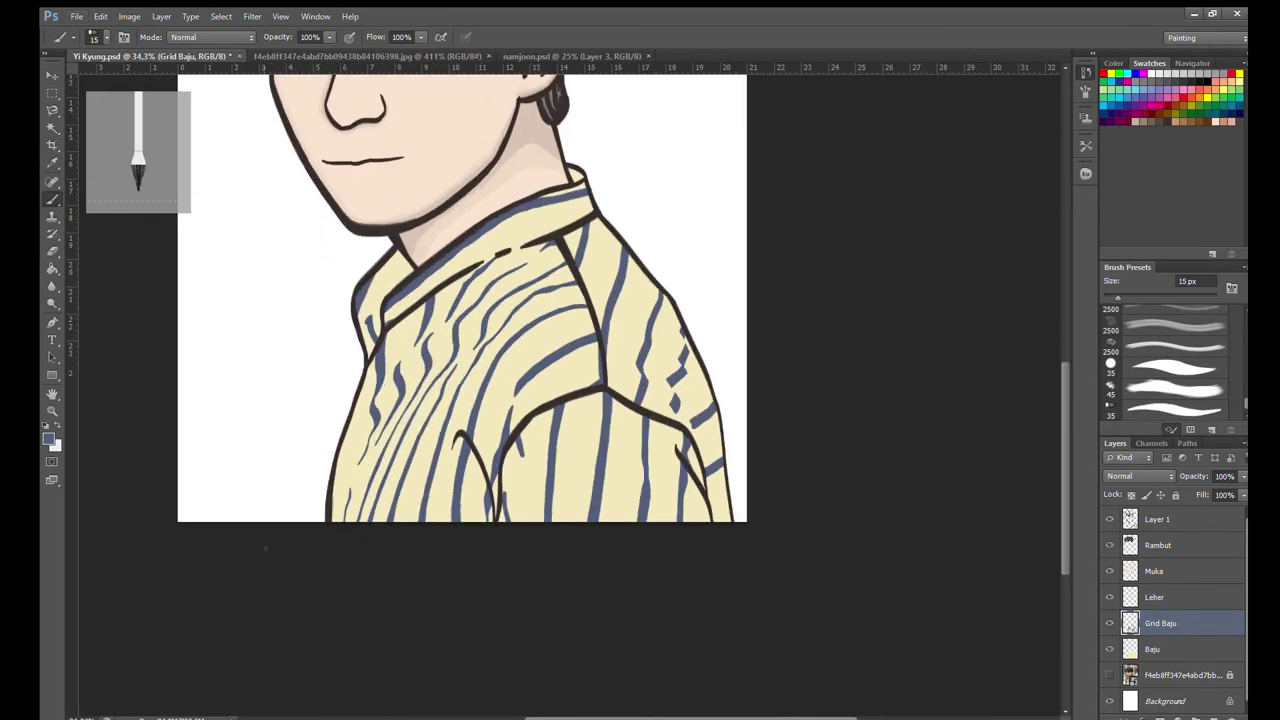
scroll(500, 350, up, 2)
click(1109, 674)
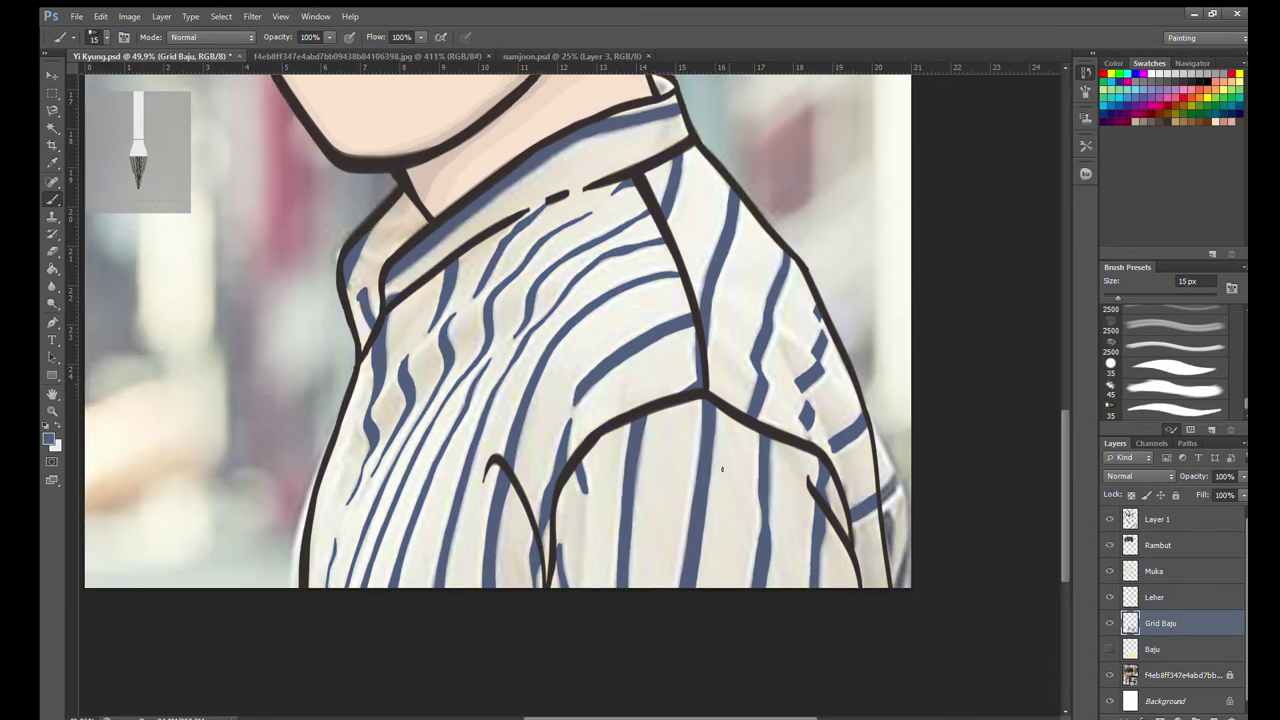
scroll(500, 350, up, 2)
click(370, 56)
key(i)
click(581, 477)
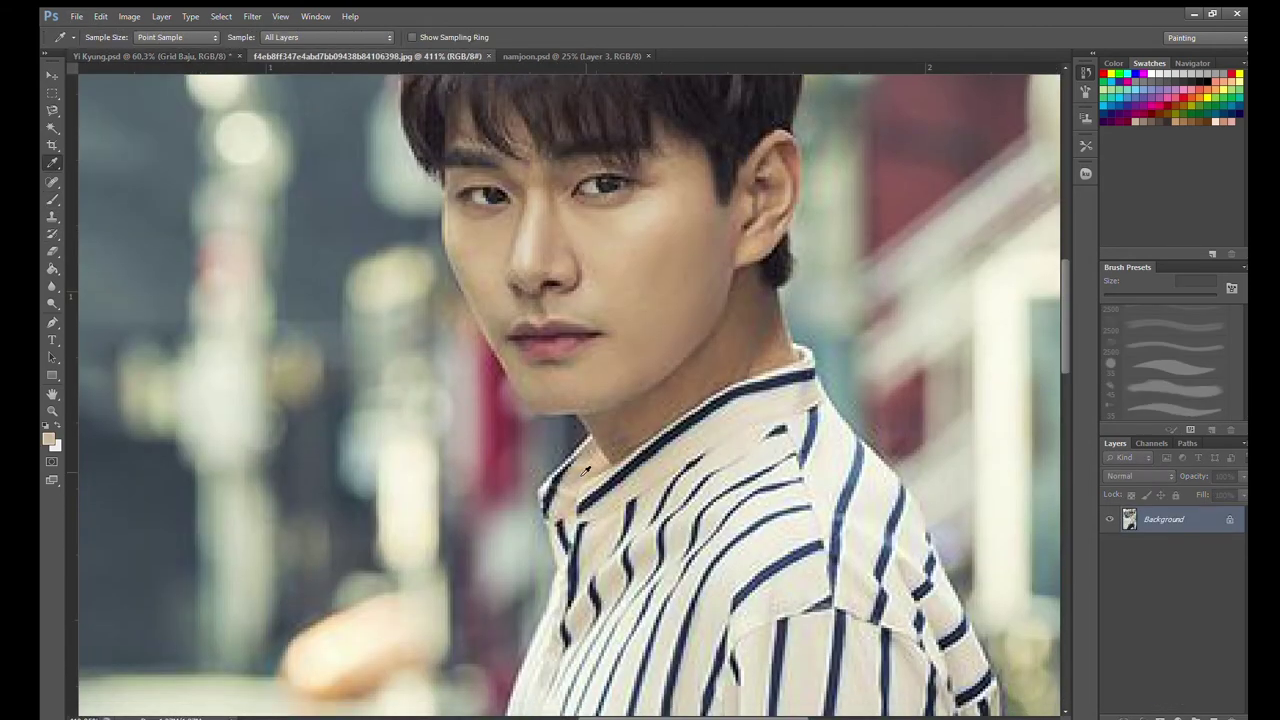
click(185, 56)
Add a new shadow layer above the Baju shirt layer with the Brush ready.
click(1178, 650)
key(ctrl+shift+alt+n)
key(b)
scroll(760, 400, up, 2)
Paint grey-beige shadow patches on the right shoulder and below it.
drag(756, 376, 775, 435)
drag(758, 376, 800, 418)
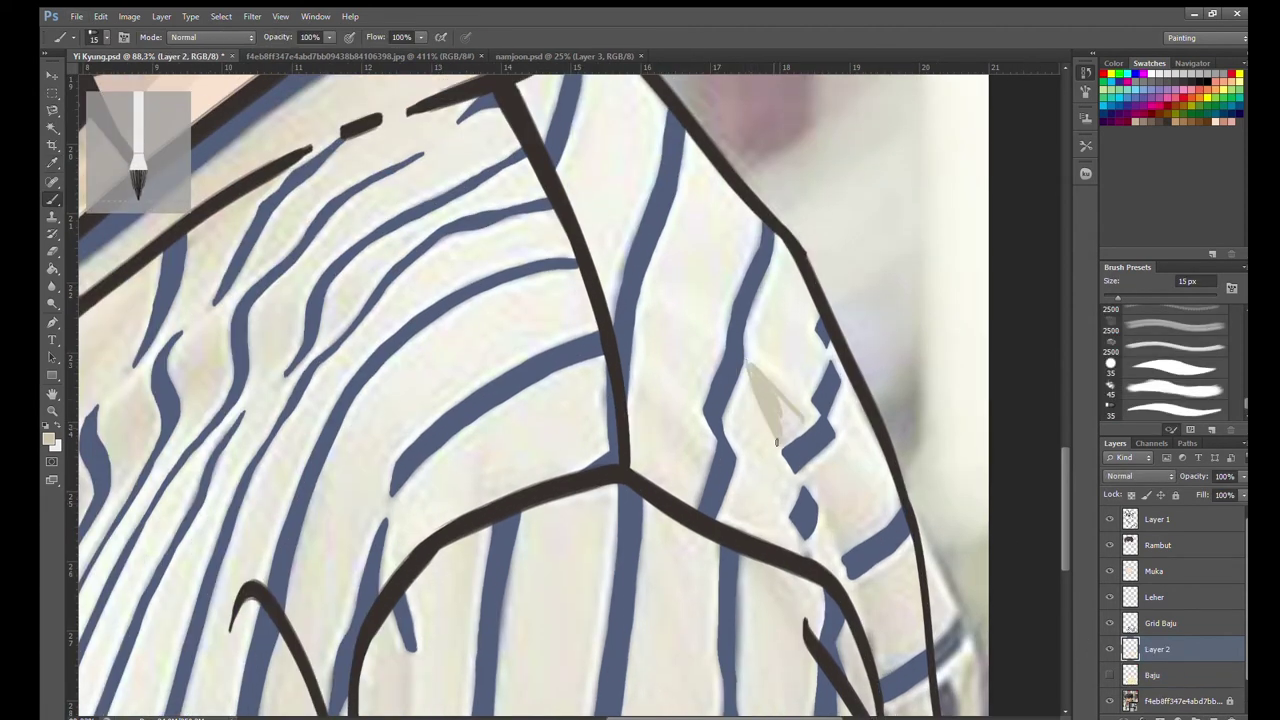
drag(768, 400, 797, 416)
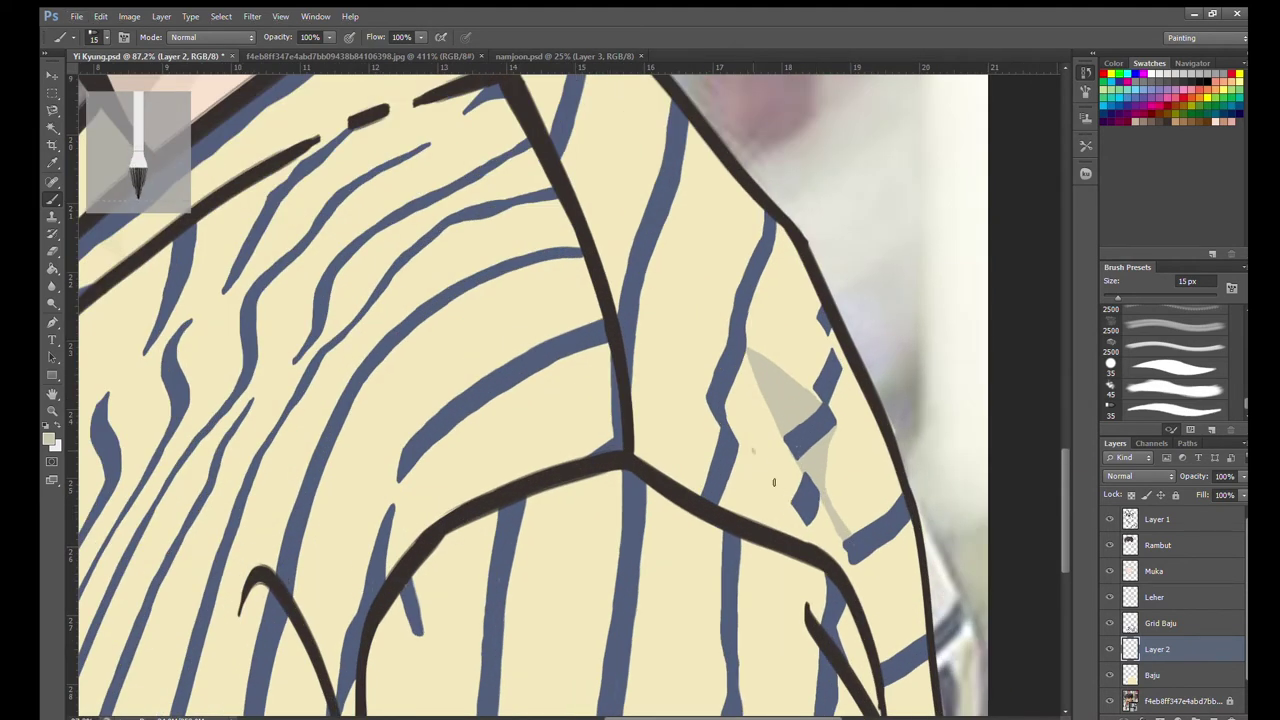
drag(738, 437, 778, 484)
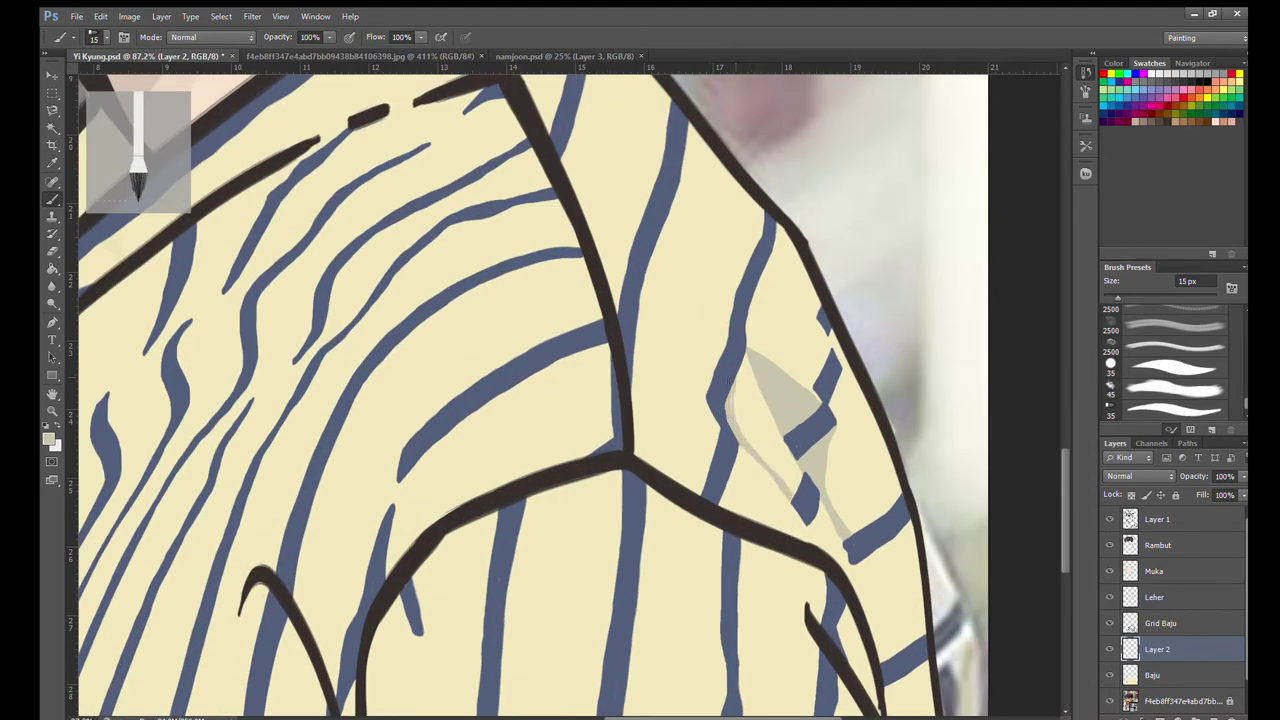
scroll(760, 440, down, 3)
scroll(760, 440, up, 5)
drag(610, 335, 663, 371)
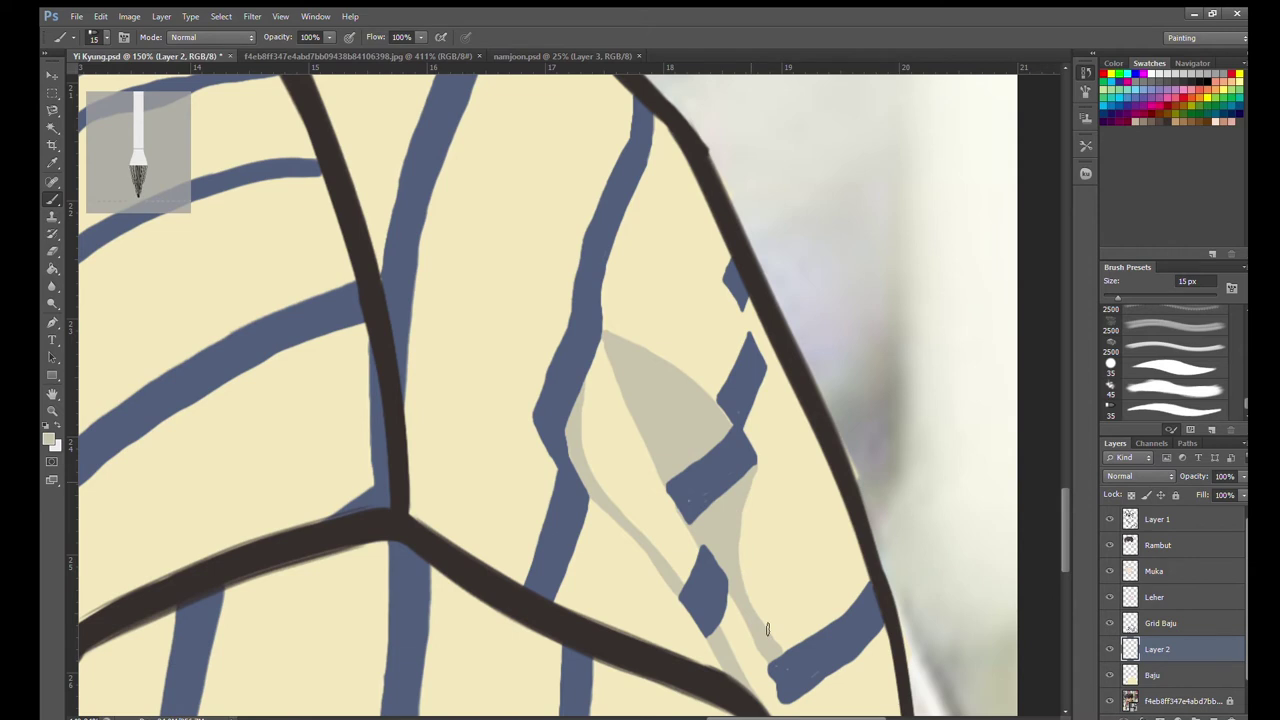
Extend a thin shadow down from the stripe's end and add upper shading.
scroll(740, 560, down, 3)
drag(788, 530, 810, 625)
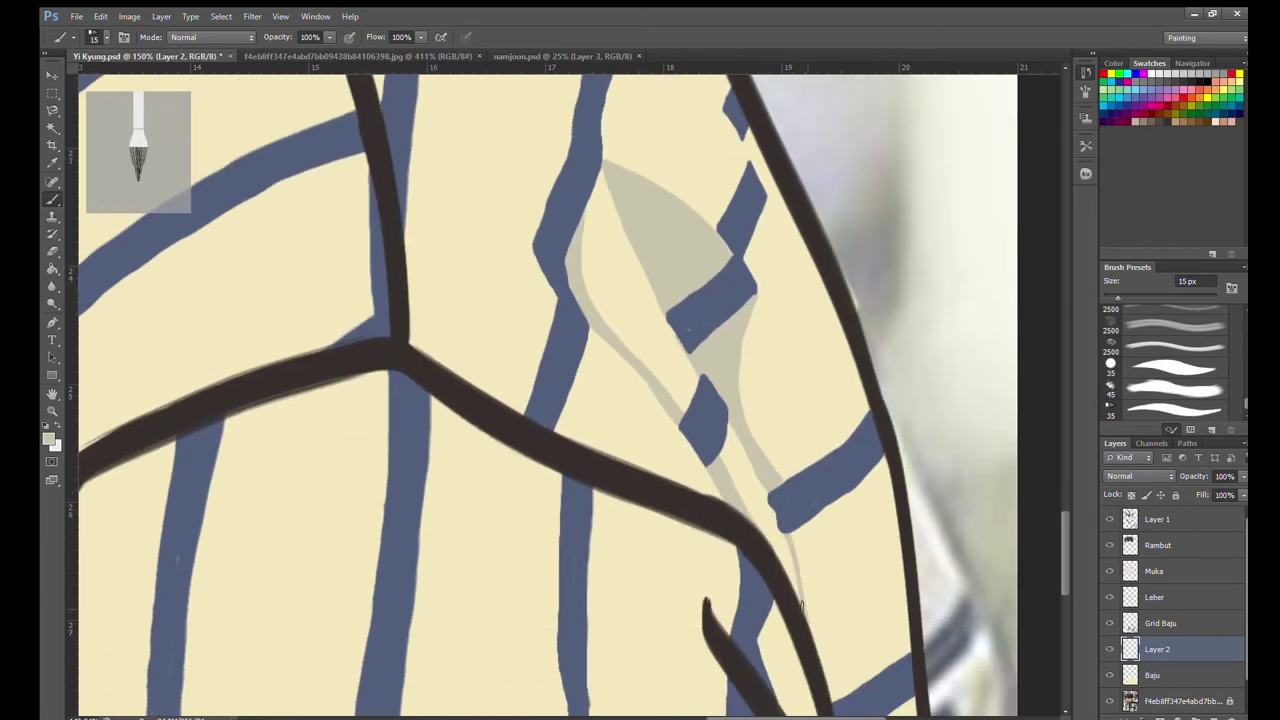
scroll(797, 522, up, 3)
mouse_move(632, 207)
mouse_down()
mouse_move(742, 332)
mouse_move(820, 462)
mouse_move(658, 130)
mouse_move(652, 230)
mouse_move(666, 136)
mouse_move(715, 285)
mouse_up()
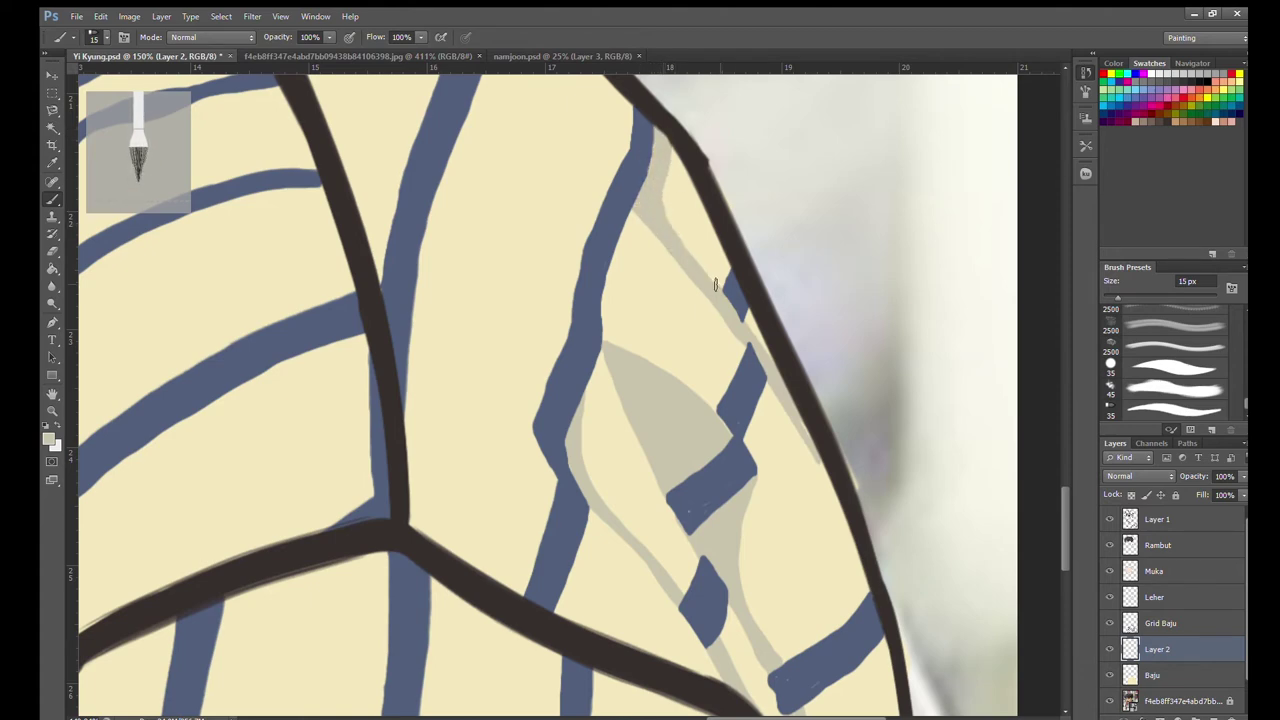
scroll(752, 350, down, 3)
scroll(752, 350, down, 2)
scroll(755, 340, up, 3)
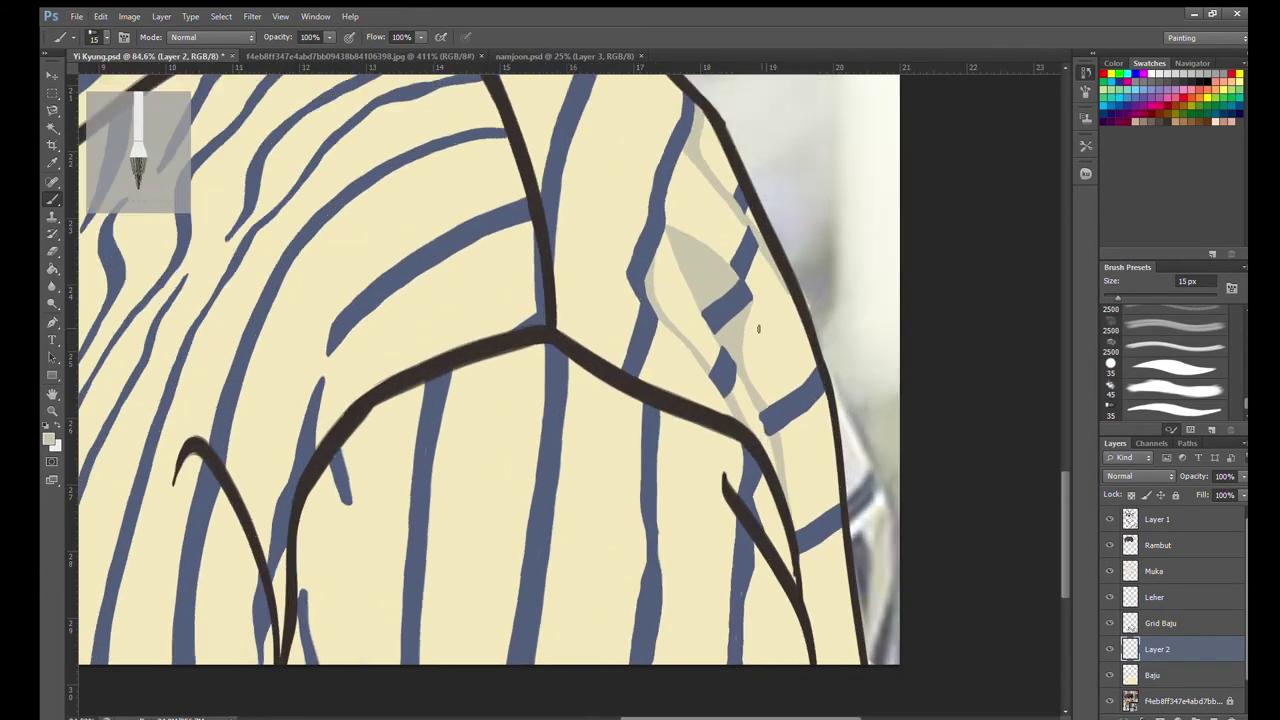
Shade along the lower-right outline and the left fold outline up to its peak.
drag(760, 520, 820, 662)
drag(808, 590, 822, 668)
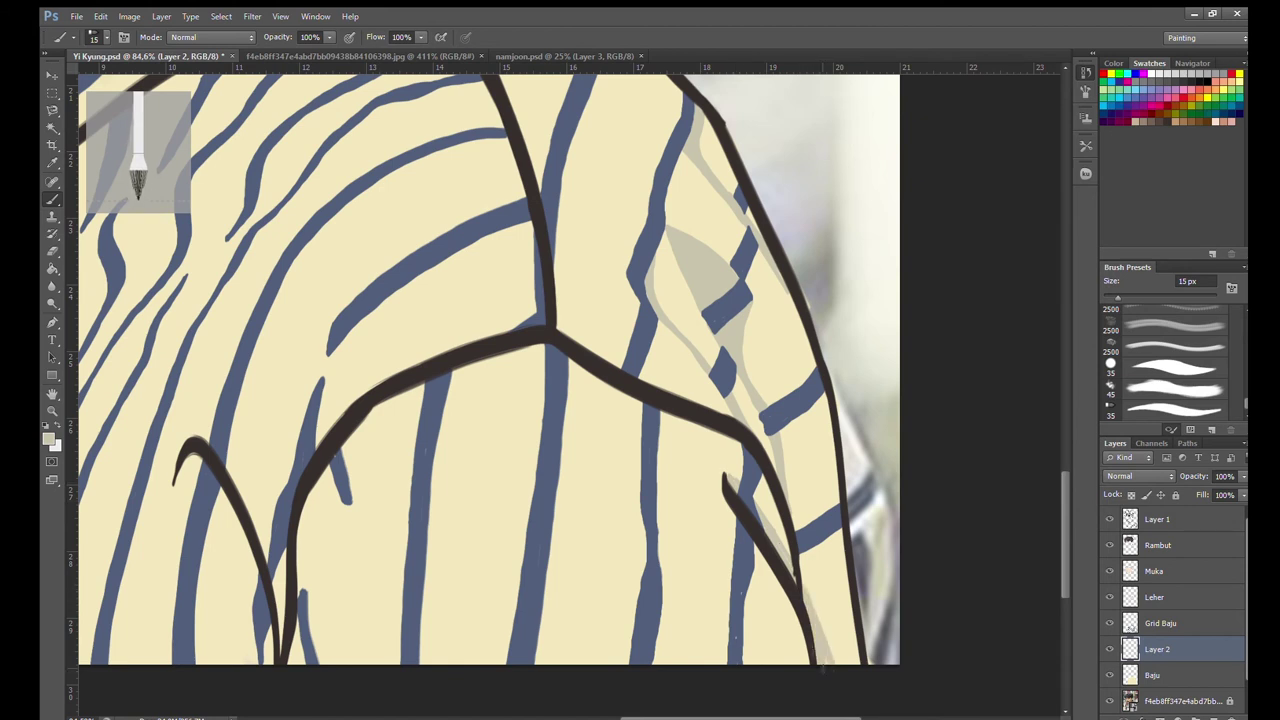
drag(216, 494, 266, 660)
drag(218, 488, 256, 598)
drag(200, 450, 178, 480)
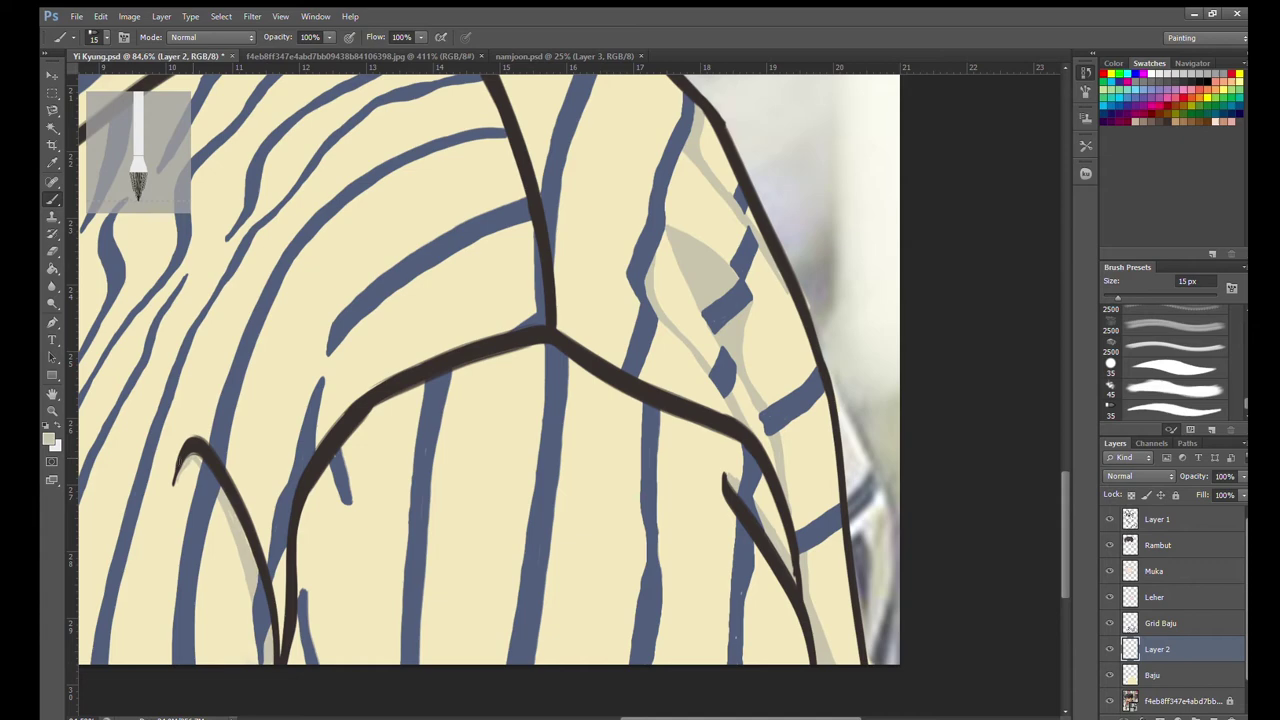
drag(284, 554, 282, 646)
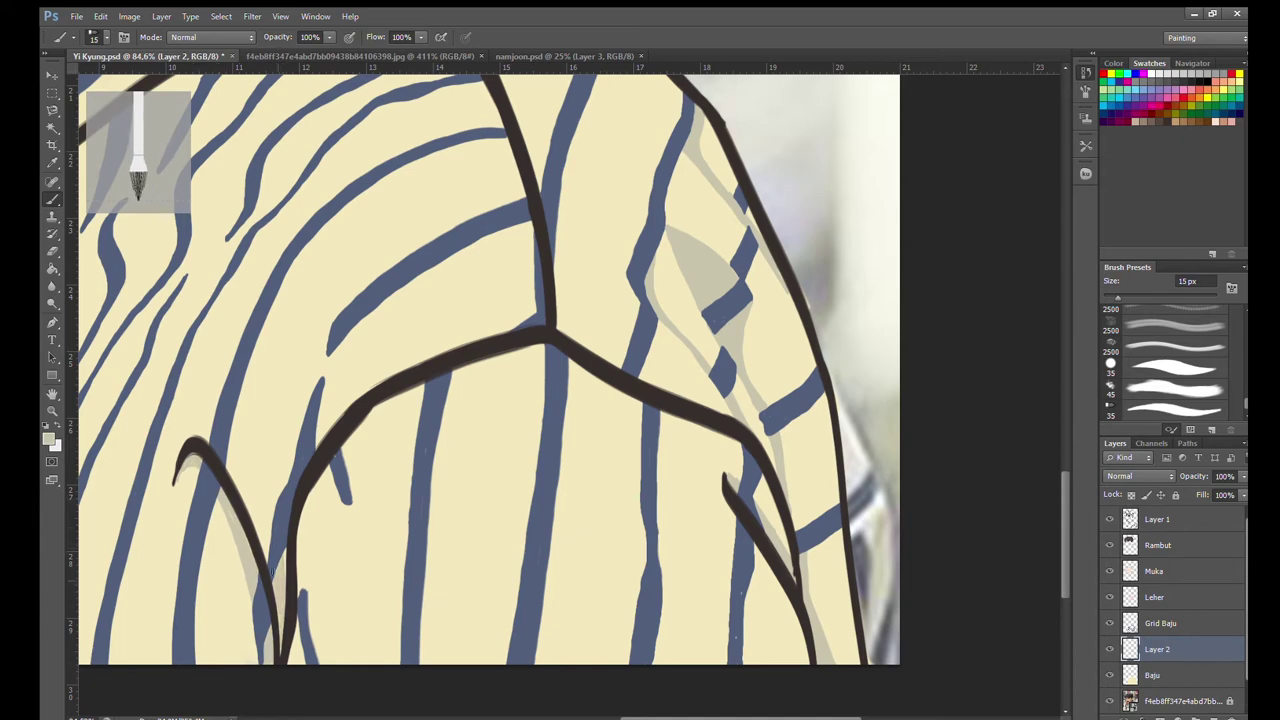
scroll(301, 403, down, 5)
scroll(575, 517, up, 2)
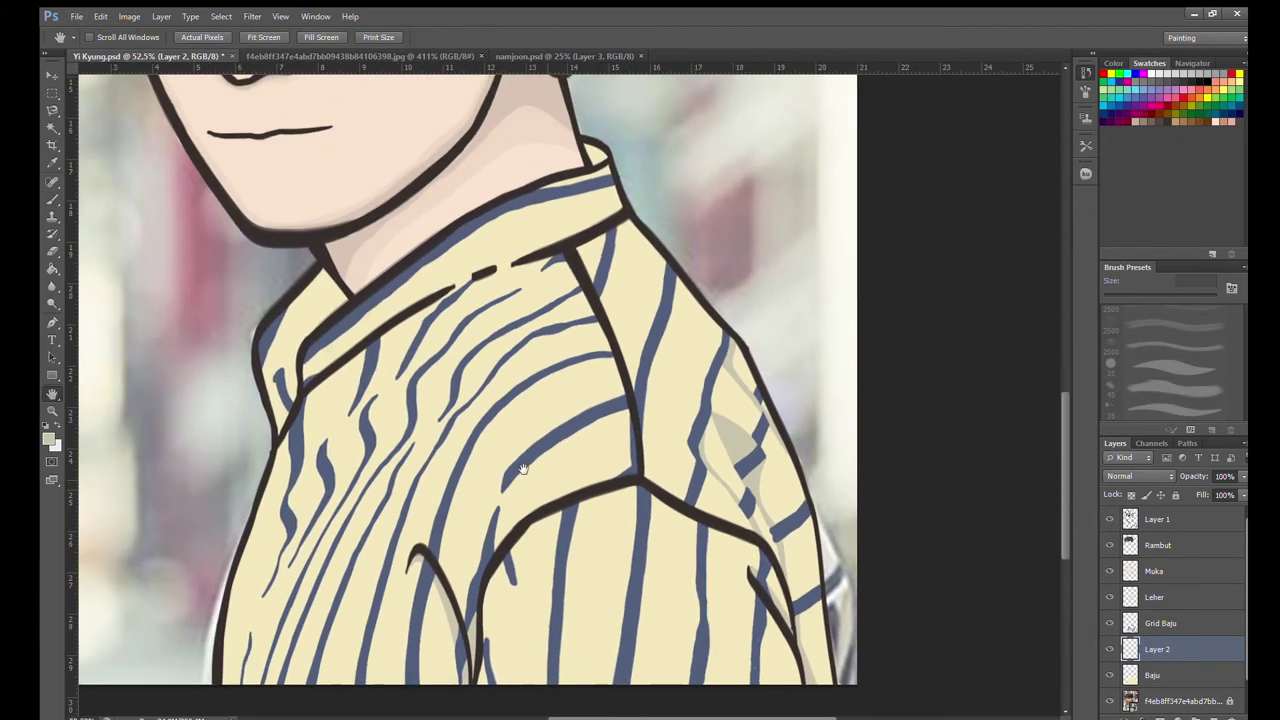
Save the portrait and paint a long diagonal shadow across the chest stripes.
drag(550, 490, 575, 517)
key(ctrl+s)
scroll(371, 563, up, 3)
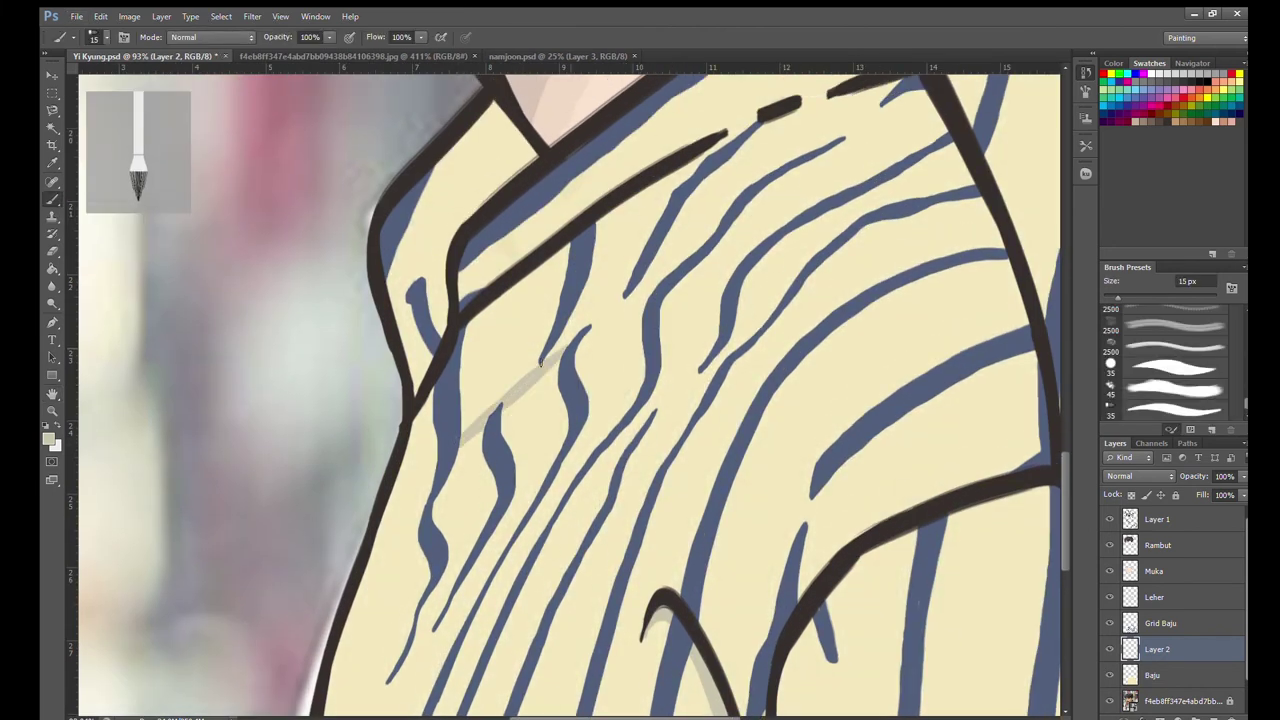
mouse_move(462, 440)
mouse_down()
mouse_move(701, 230)
mouse_move(596, 324)
mouse_up()
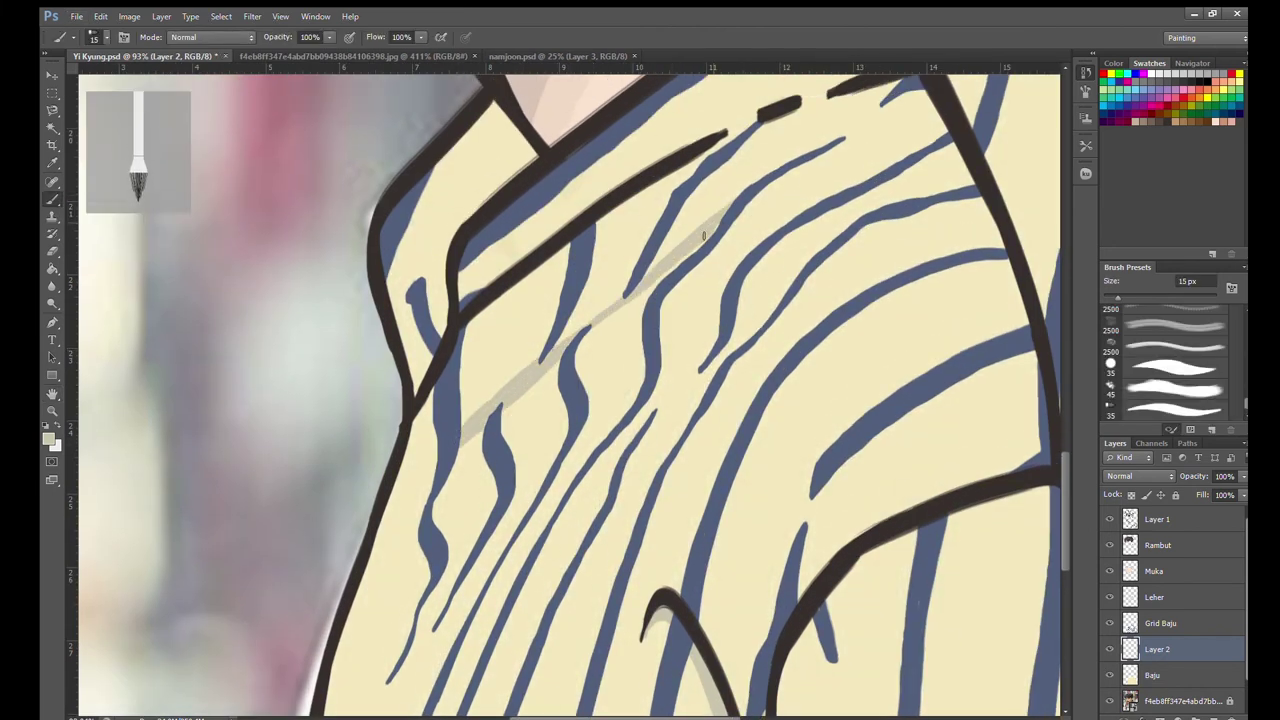
scroll(451, 515, down, 3)
scroll(459, 650, up, 2)
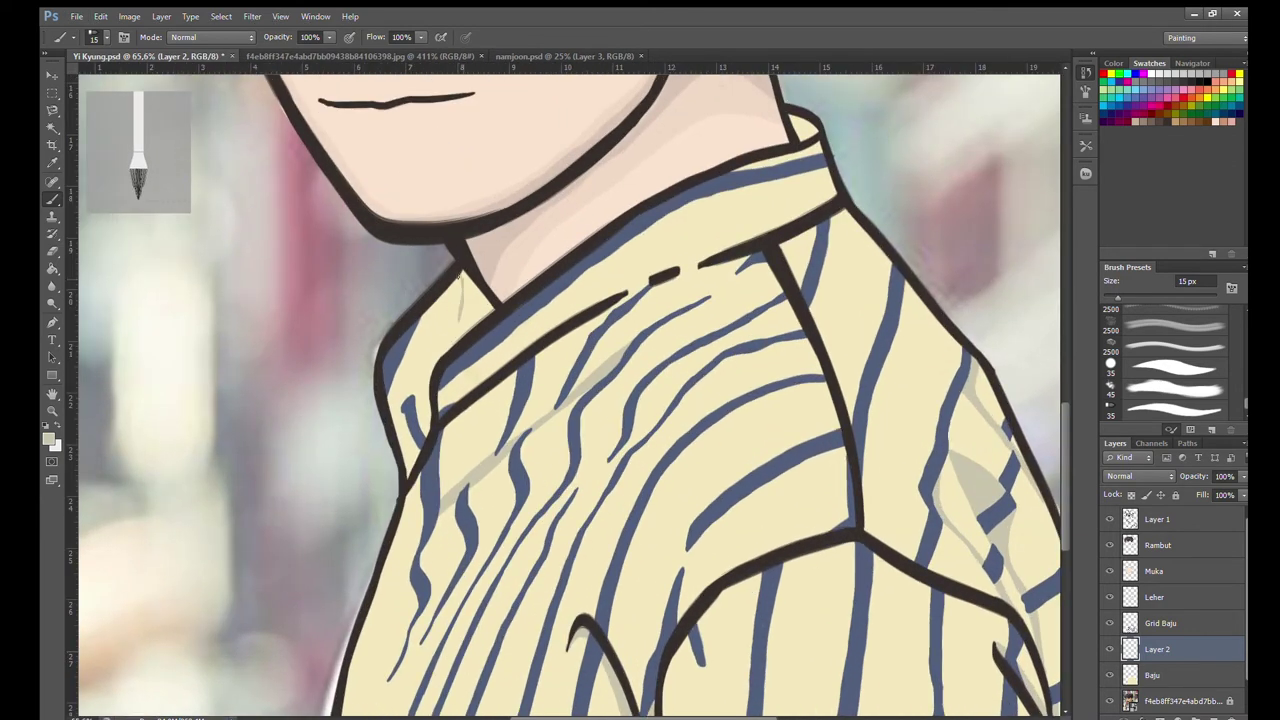
Enlarge the brush to 40 px and shade along the left collar edge.
key(bracketright)
key(bracketright)
key(bracketright)
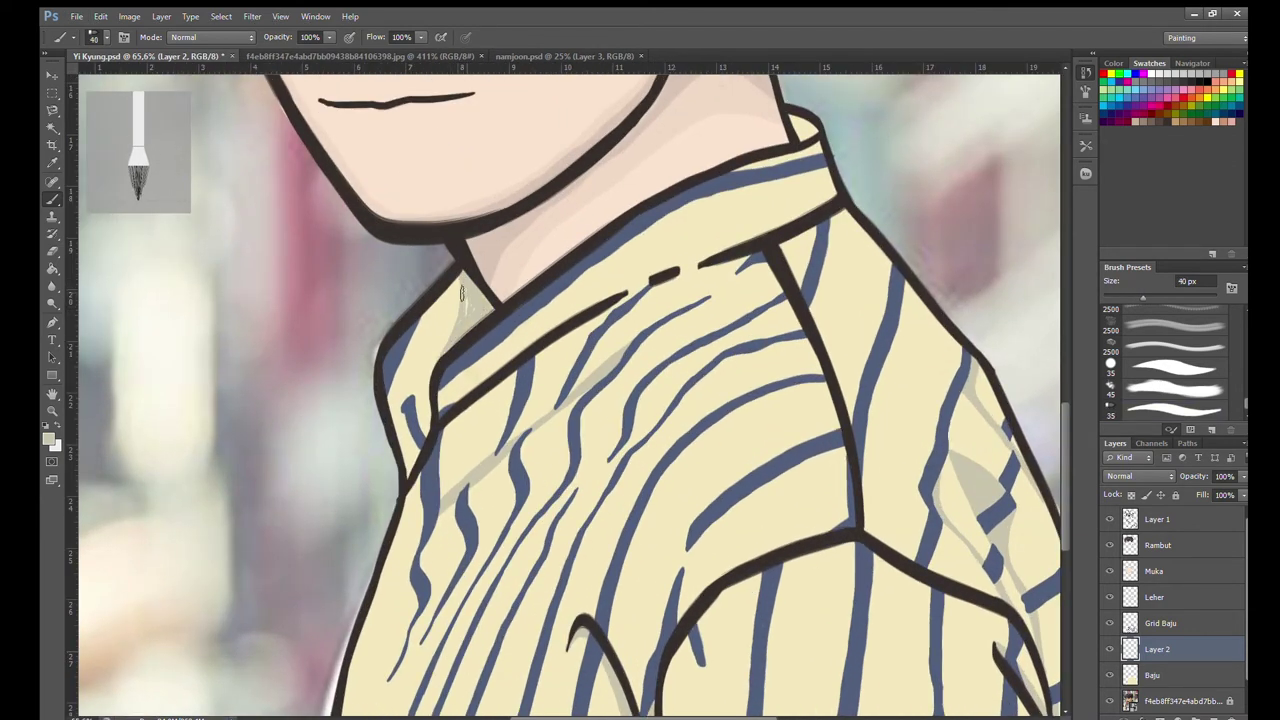
drag(453, 327, 404, 460)
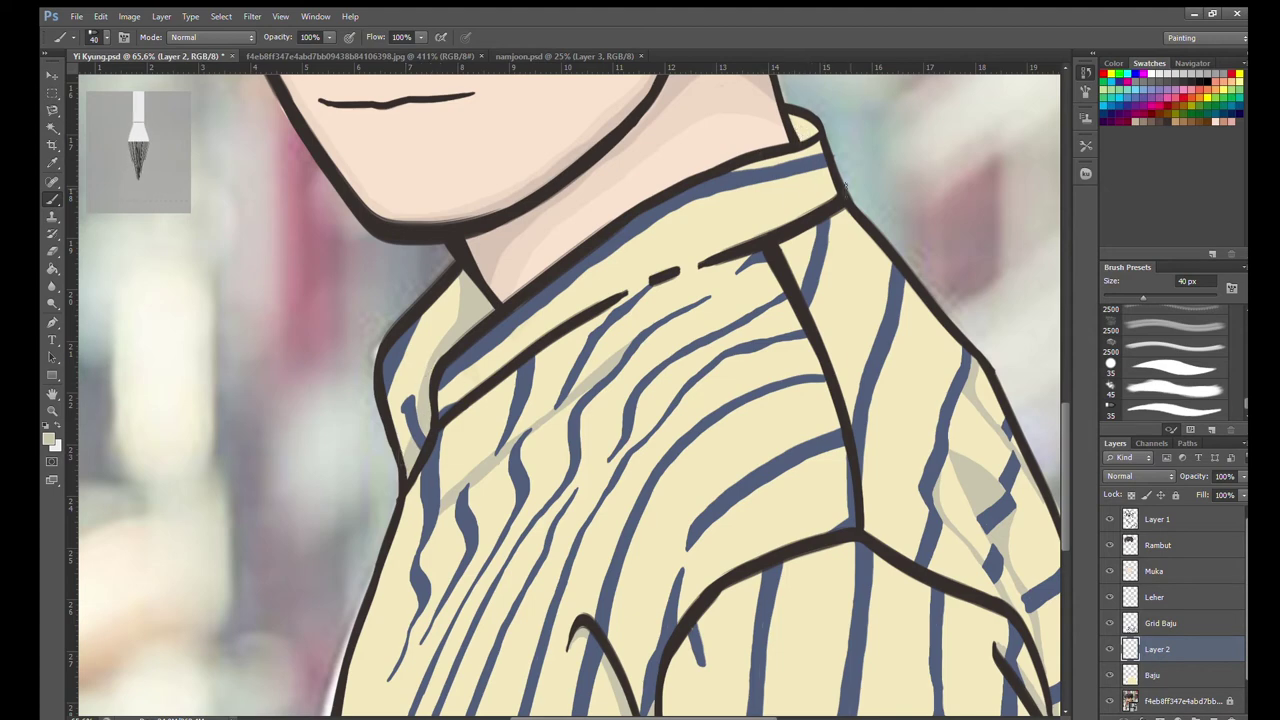
scroll(796, 420, down, 3)
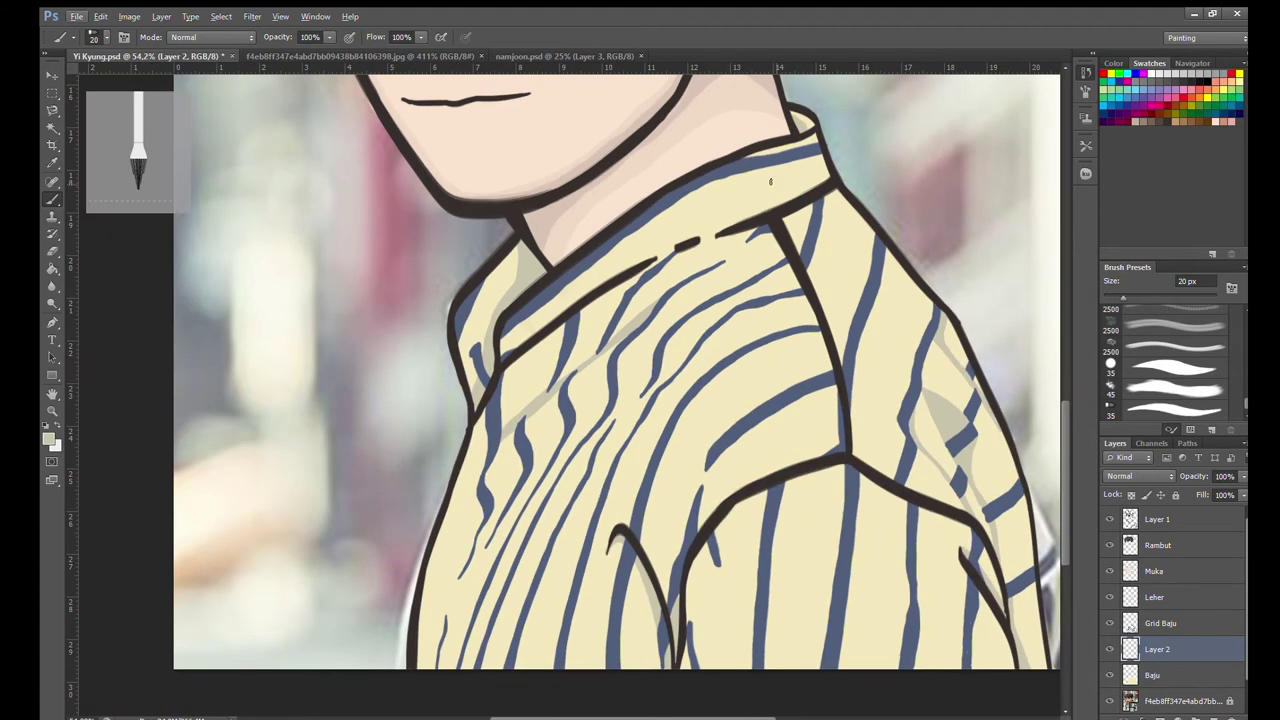
scroll(796, 420, up, 3)
Paint over the collar's dashed seam line to darken it.
scroll(796, 420, down, 5)
scroll(796, 420, down, 2)
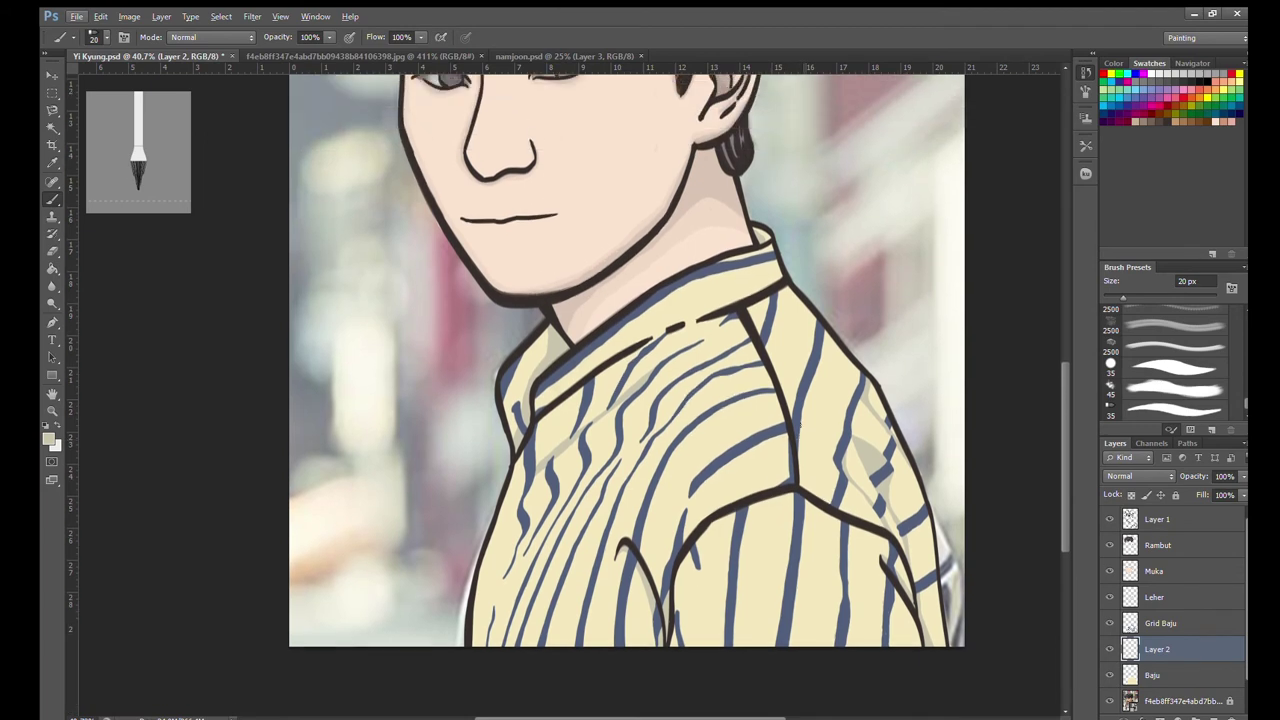
scroll(796, 420, down, 2)
scroll(796, 420, up, 2)
scroll(796, 420, up, 3)
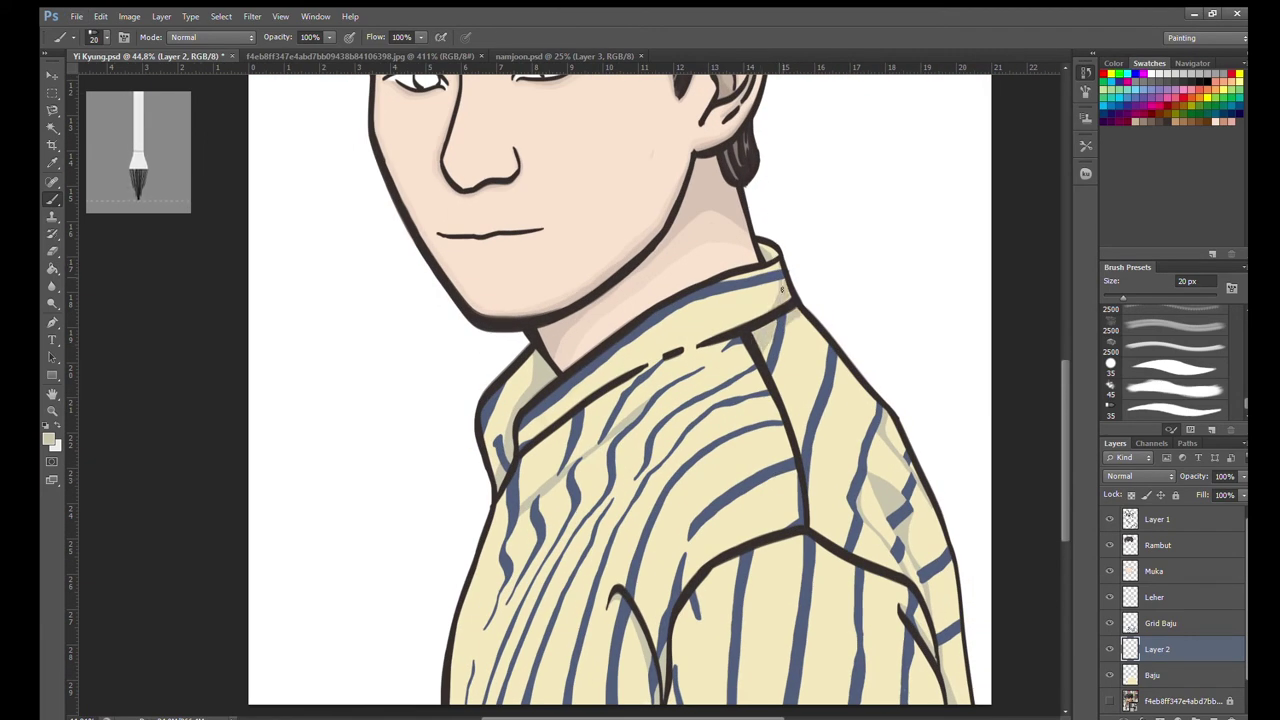
drag(530, 440, 631, 363)
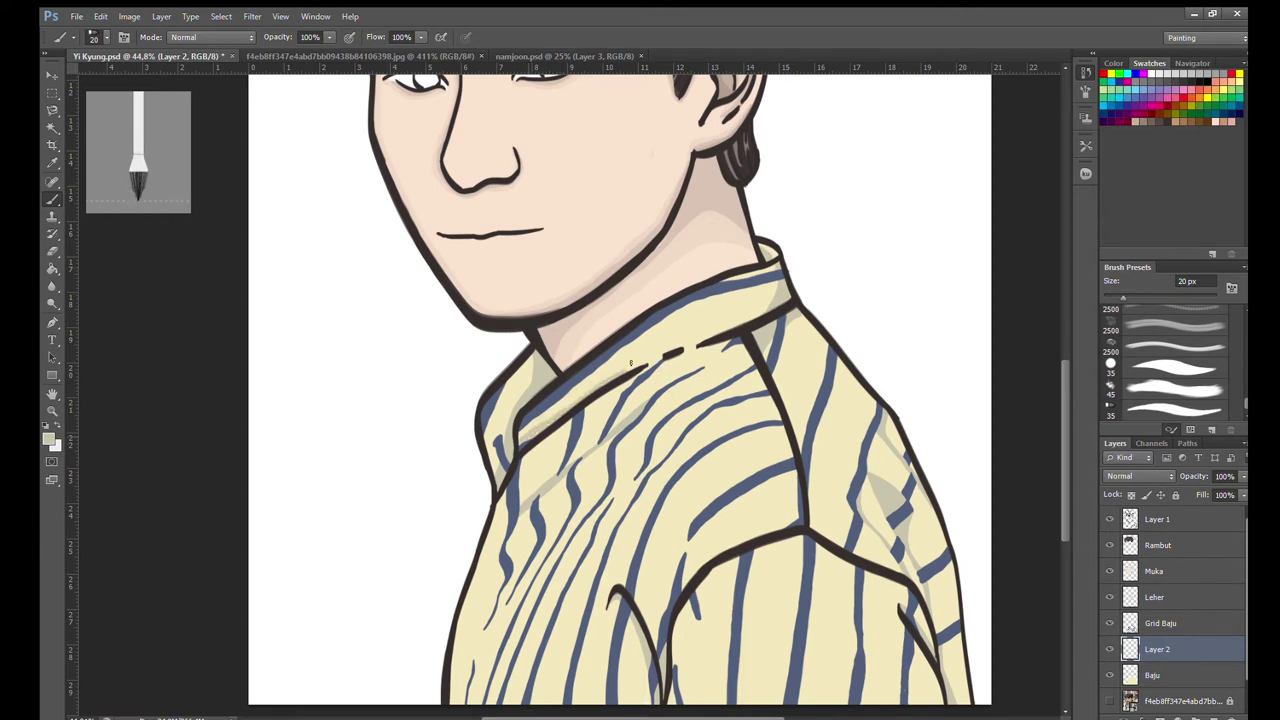
mouse_move(538, 426)
mouse_down()
mouse_move(697, 343)
mouse_move(748, 362)
mouse_up()
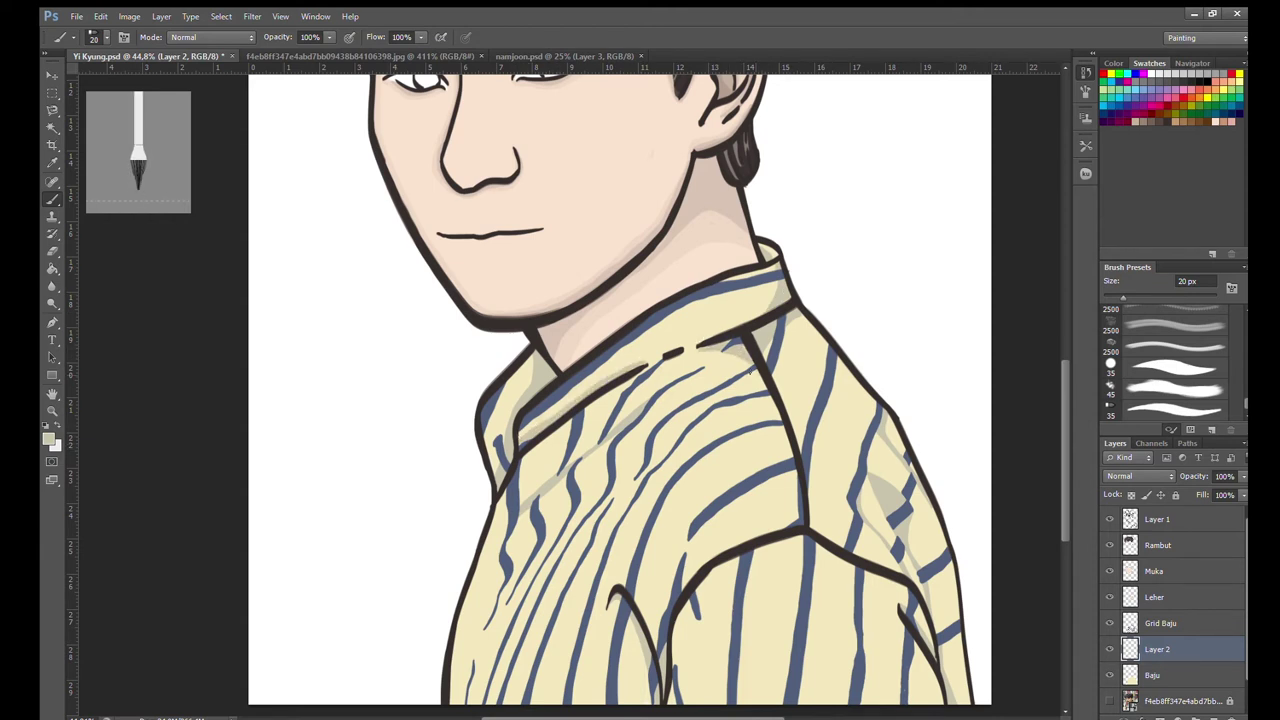
scroll(752, 369, up, 3)
With a larger brush, paint grey fold shading near the collar and beside the shirt's dark lines.
key(bracketright)
key(bracketright)
drag(800, 425, 745, 565)
drag(812, 478, 740, 555)
drag(820, 515, 730, 575)
key(period)
drag(779, 525, 818, 428)
key(bracketleft)
key(bracketleft)
key(bracketleft)
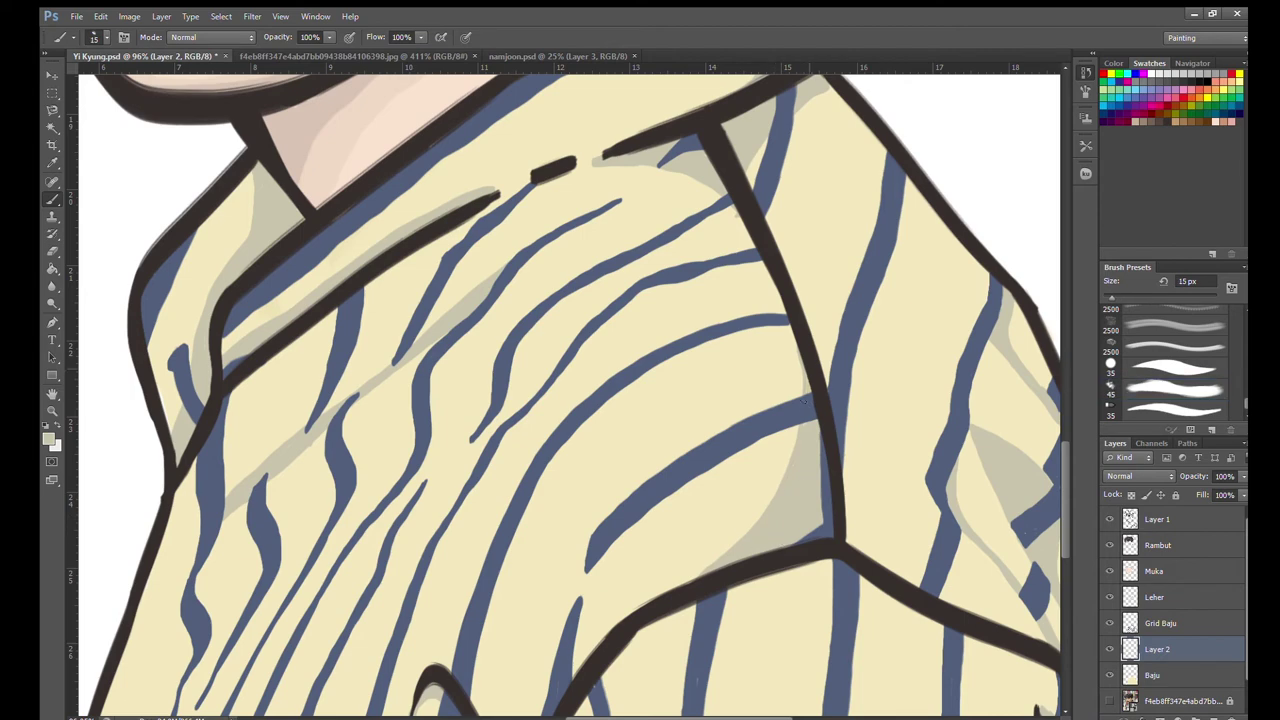
scroll(640, 594, down, 3)
scroll(1021, 578, up, 3)
drag(1038, 516, 1024, 468)
drag(1006, 430, 1017, 480)
drag(965, 381, 963, 390)
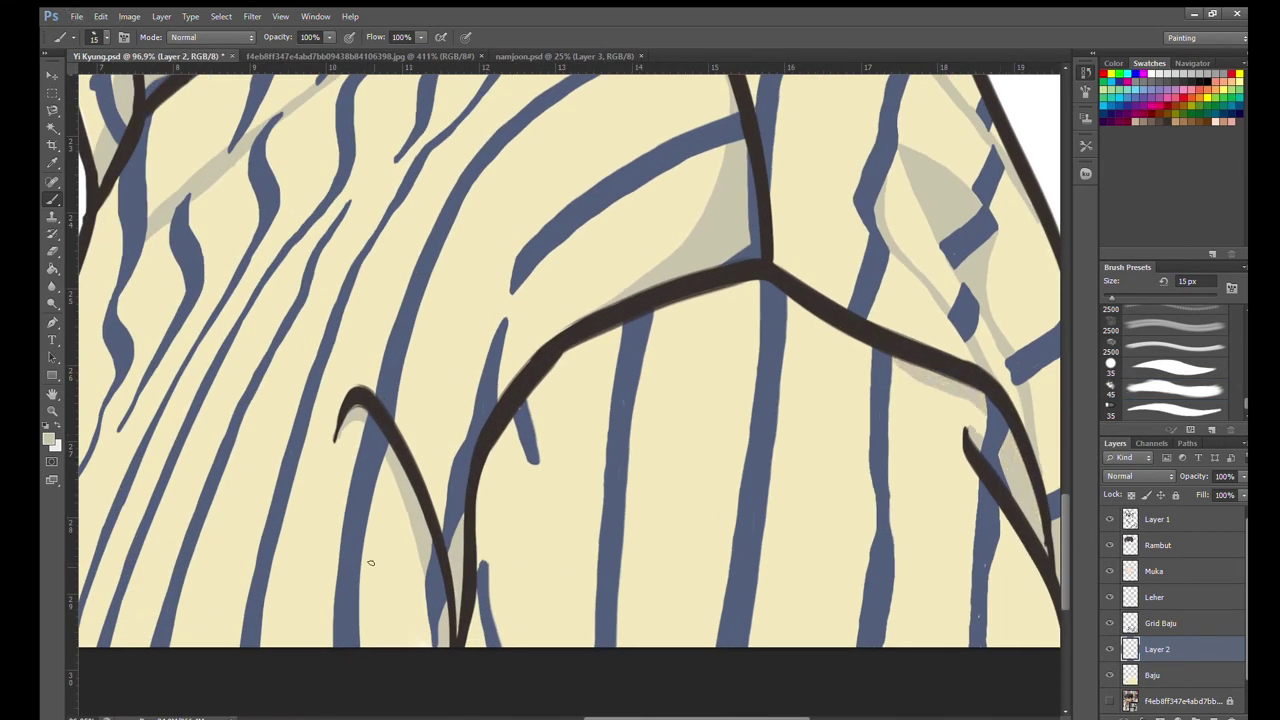
Paint thin diagonal grey fold shadows across the shirt's lower left.
scroll(738, 321, down, 4)
scroll(520, 380, up, 2)
scroll(400, 450, up, 2)
scroll(212, 501, up, 2)
scroll(212, 501, up, 2)
scroll(233, 643, up, 1)
mouse_move(233, 643)
mouse_down()
mouse_move(262, 505)
mouse_move(315, 378)
mouse_move(464, 212)
mouse_up()
scroll(374, 315, up, 1)
scroll(374, 315, up, 5)
drag(650, 372, 445, 540)
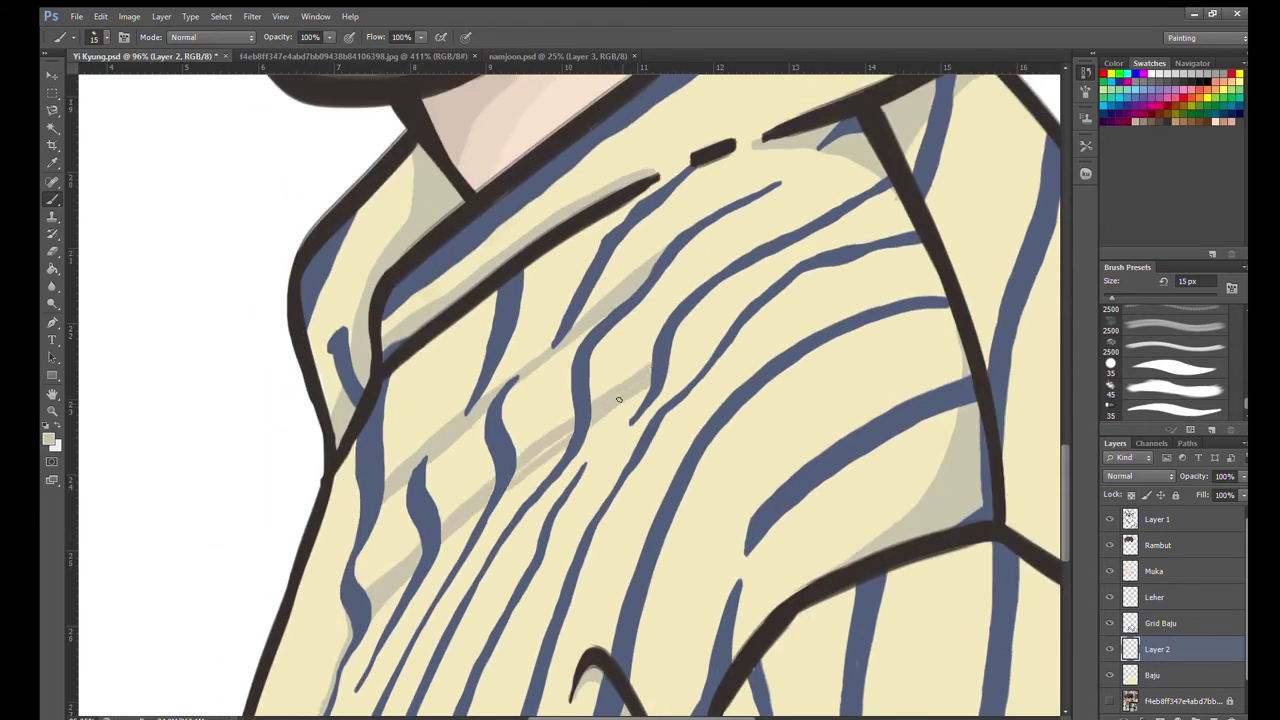
scroll(380, 495, down, 2)
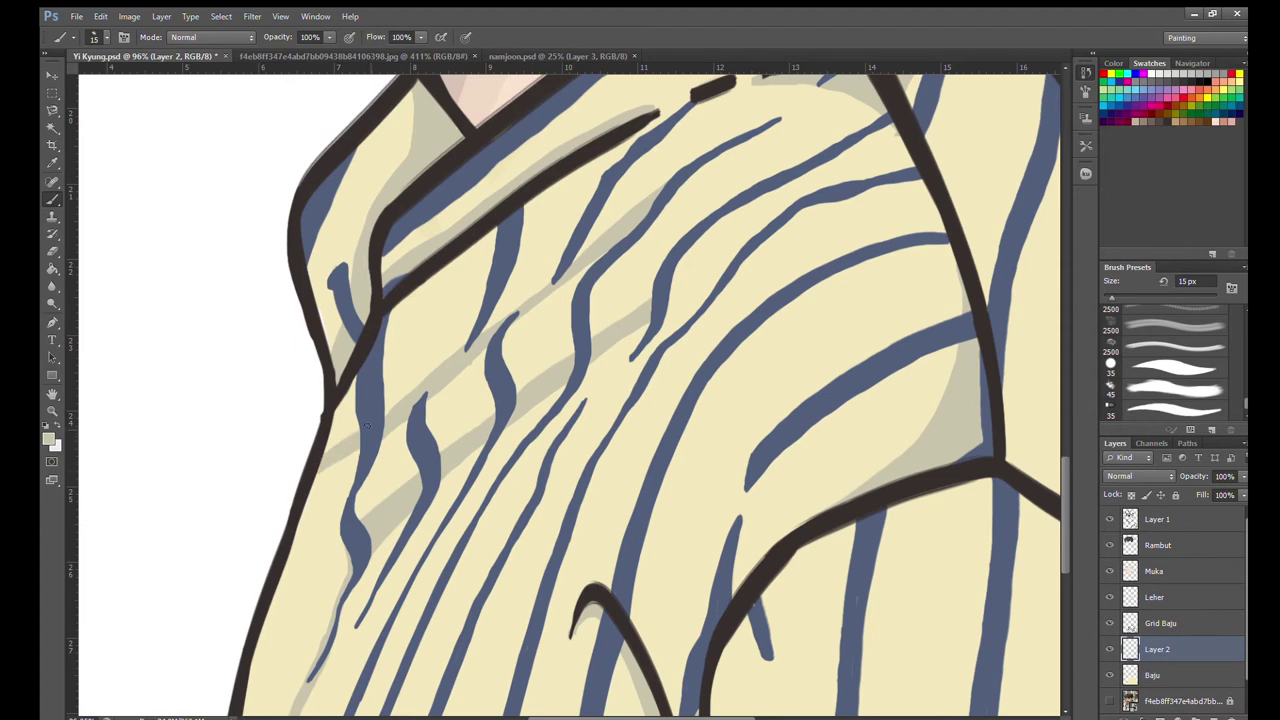
mouse_move(344, 542)
mouse_down()
mouse_move(278, 592)
mouse_move(262, 638)
mouse_up()
scroll(286, 471, down, 2)
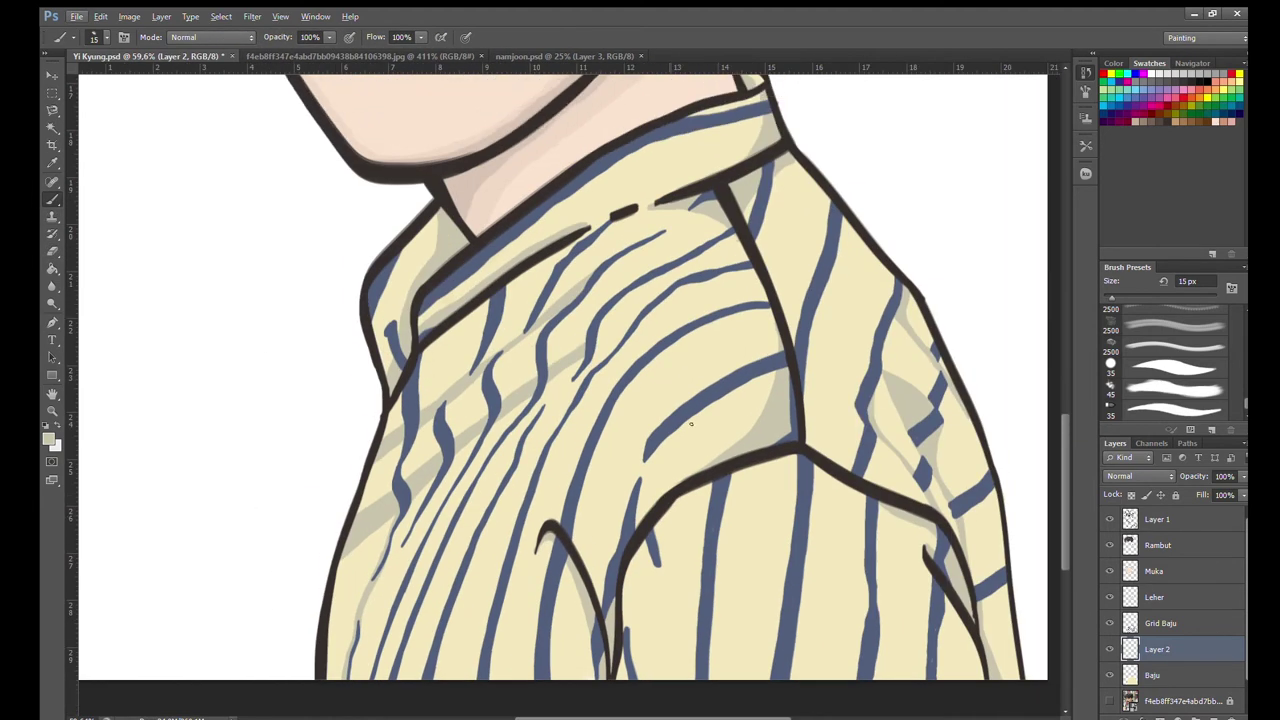
Compare with the reference photo and thicken the shoulder outline from the collar corner.
click(360, 54)
click(150, 56)
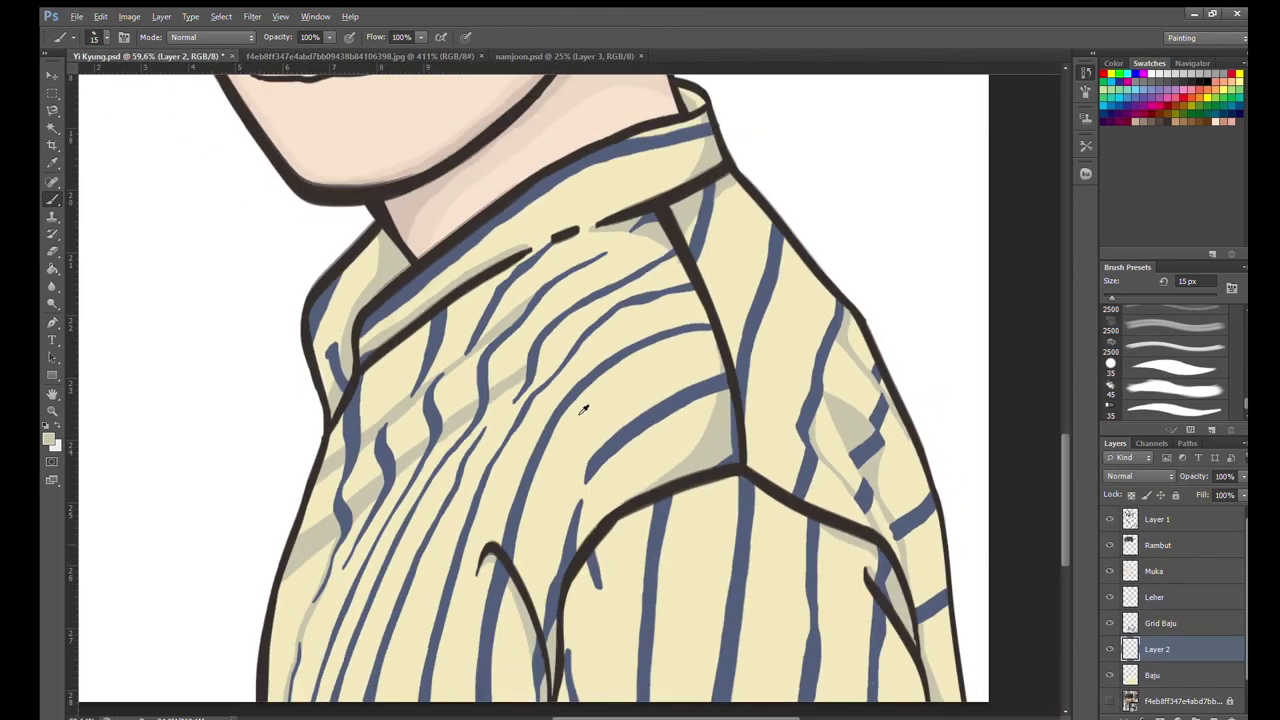
scroll(472, 417, down, 2)
scroll(472, 417, up, 4)
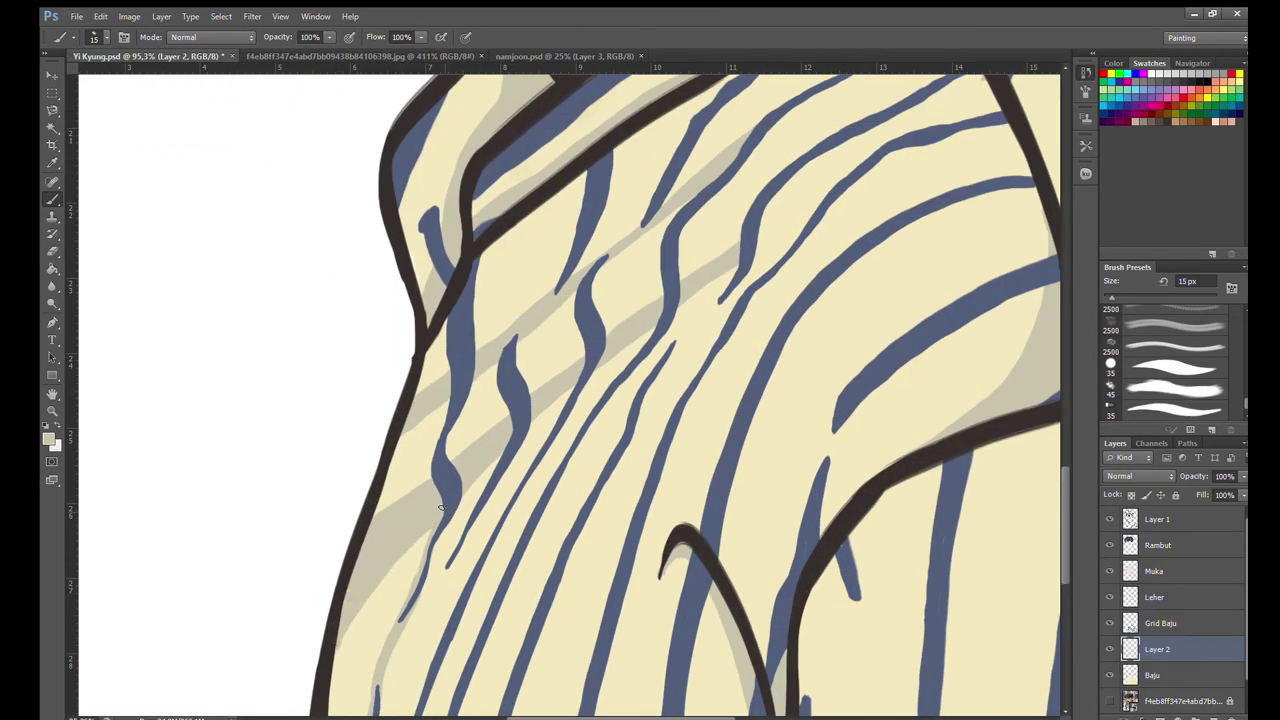
scroll(727, 424, up, 3)
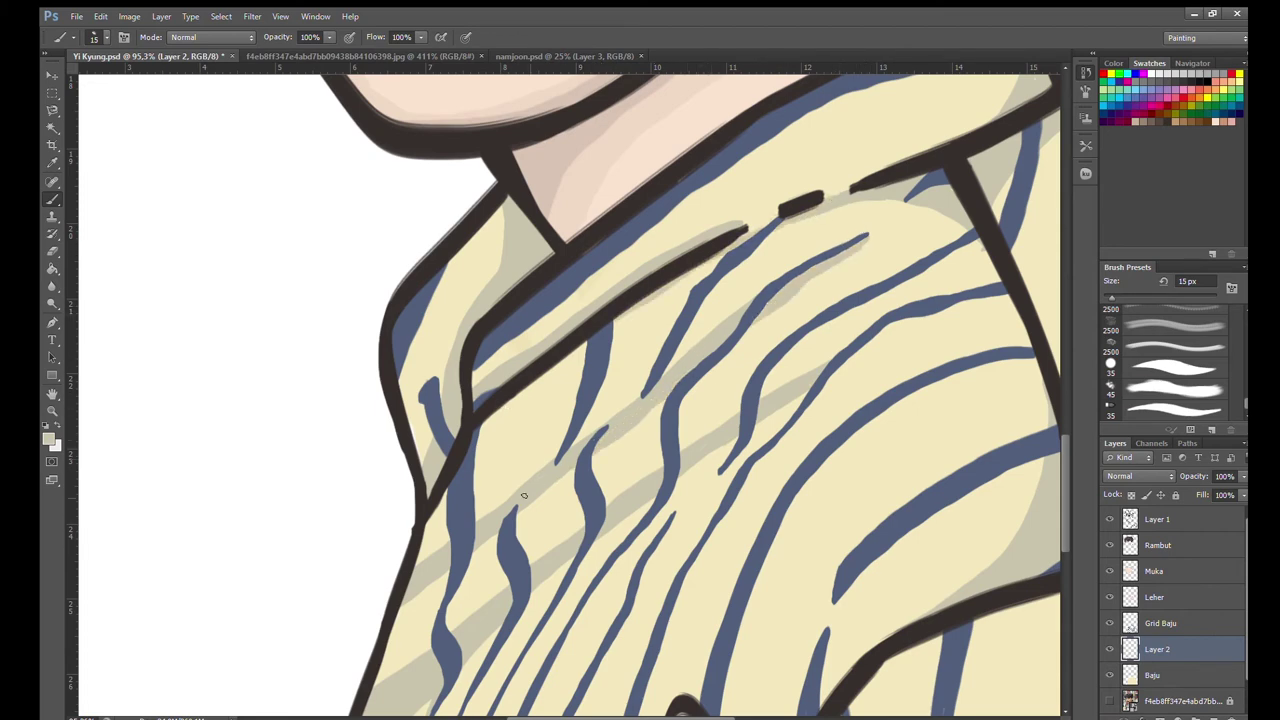
scroll(513, 508, down, 3)
scroll(513, 508, up, 2)
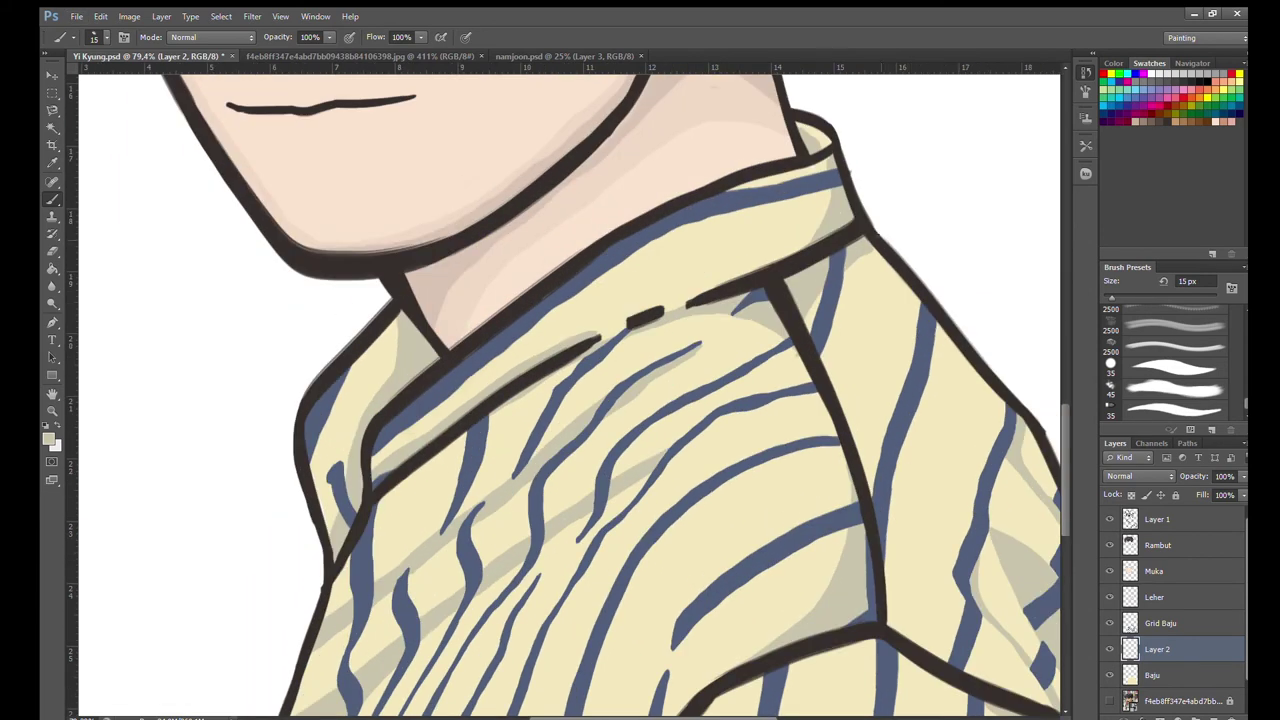
drag(878, 258, 985, 380)
Edge a blue stripe with a thin dark line.
scroll(925, 370, down, 2)
scroll(925, 370, down, 2)
scroll(1052, 620, up, 2)
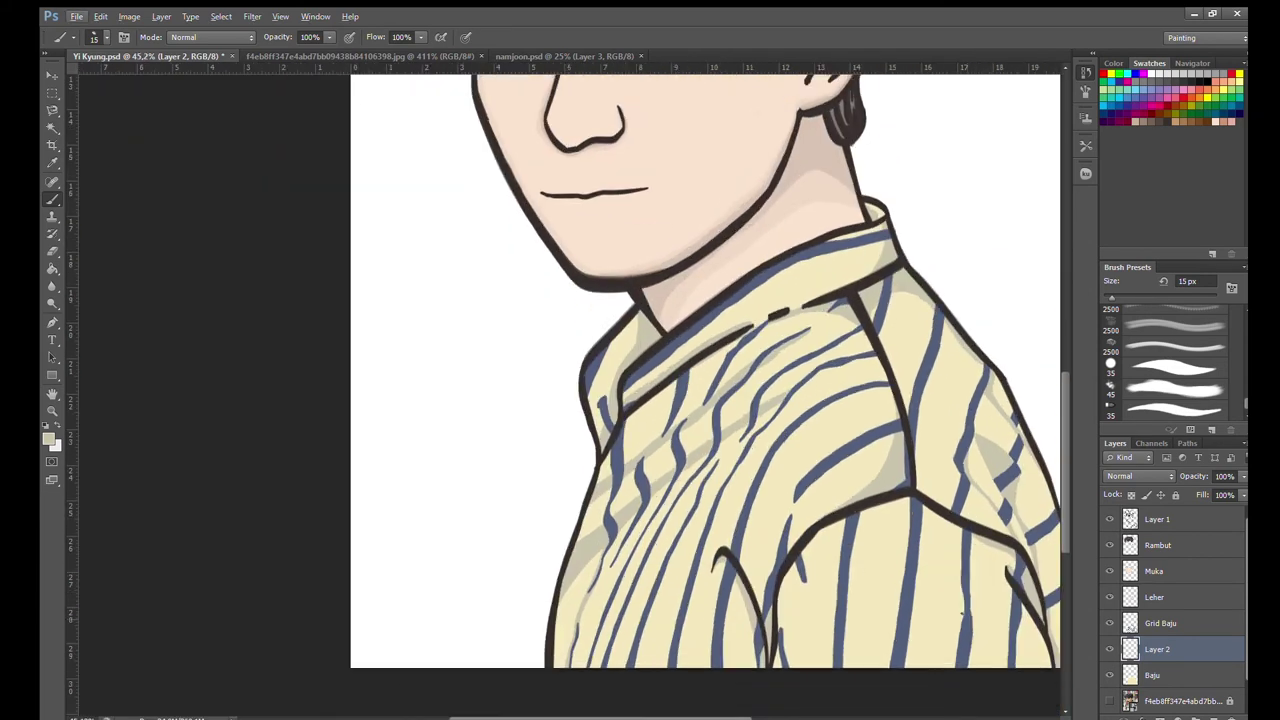
scroll(1000, 610, up, 2)
drag(921, 464, 921, 565)
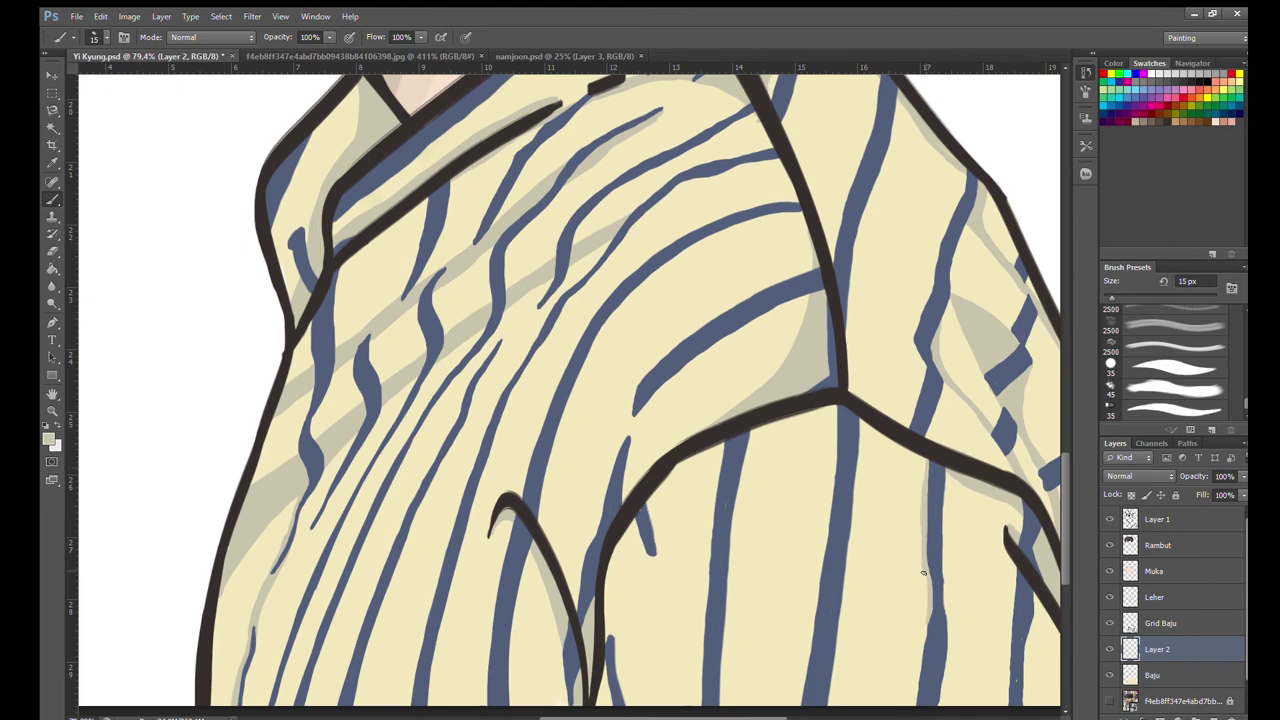
scroll(1035, 650, down, 3)
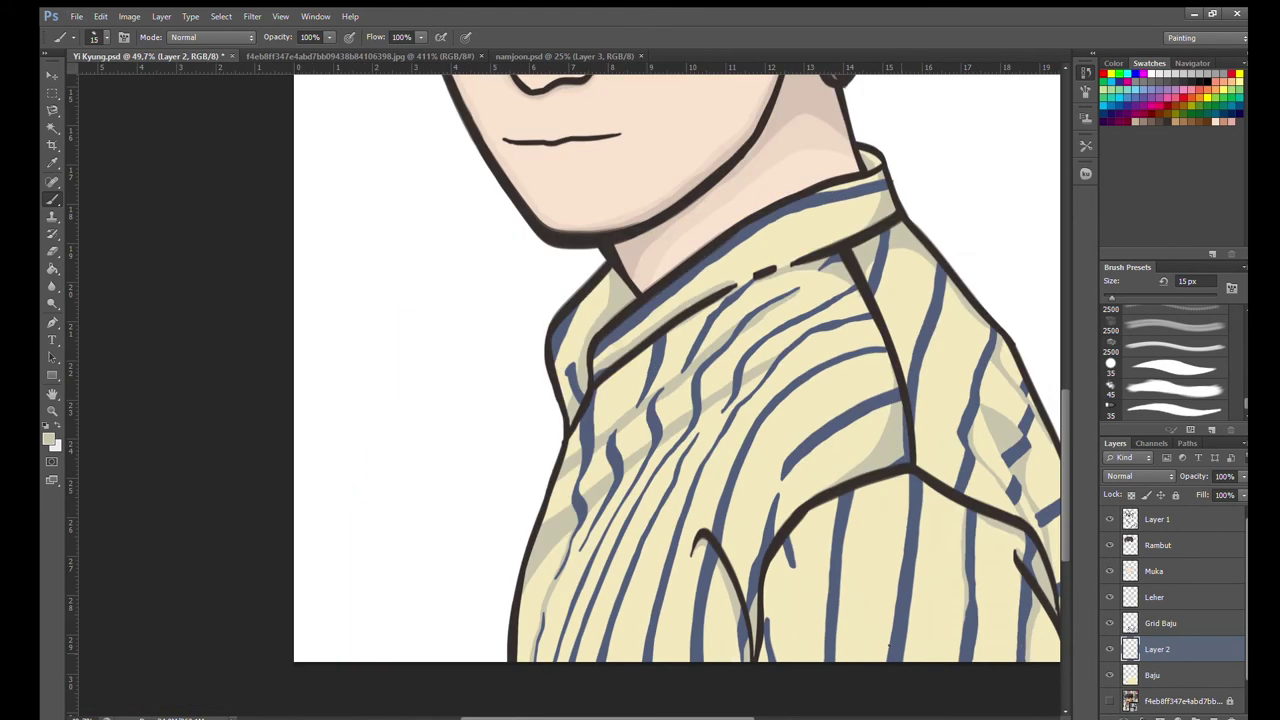
On the Grid Baju layer, sample the blue-grey stripe colour and paint a new stripe down the shirt.
click(305, 58)
click(157, 57)
scroll(660, 360, up, 1)
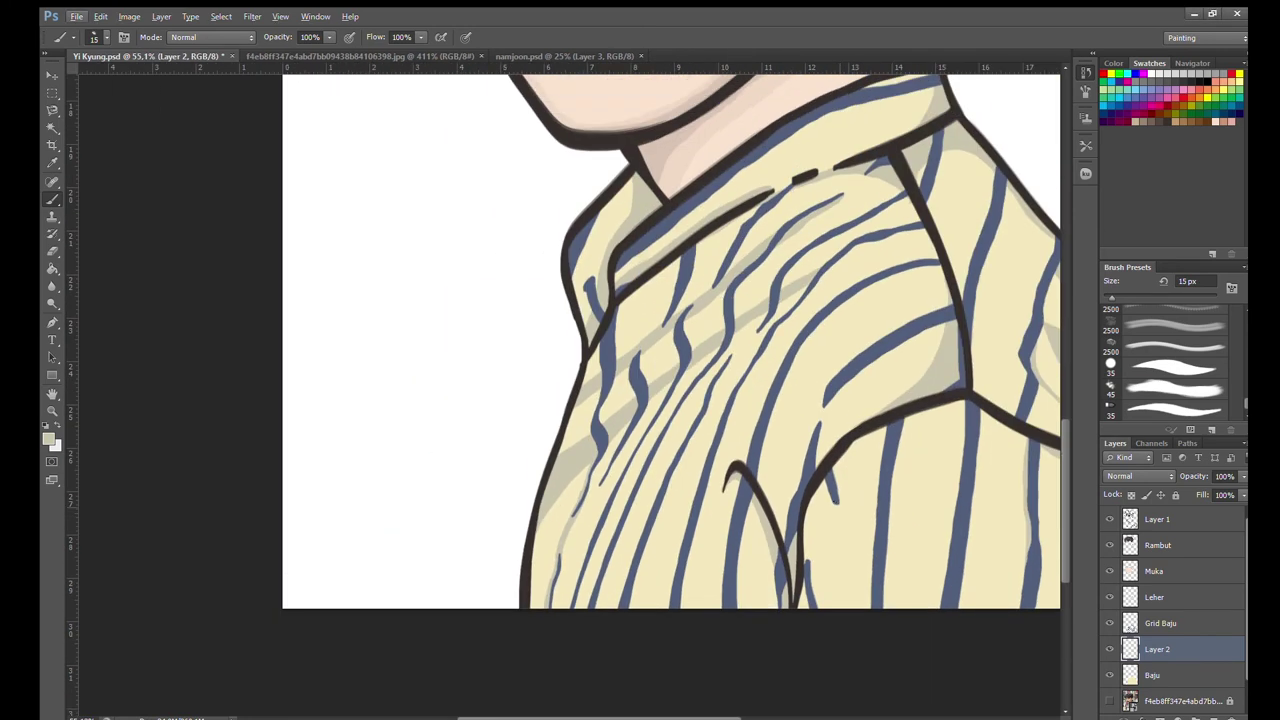
click(53, 393)
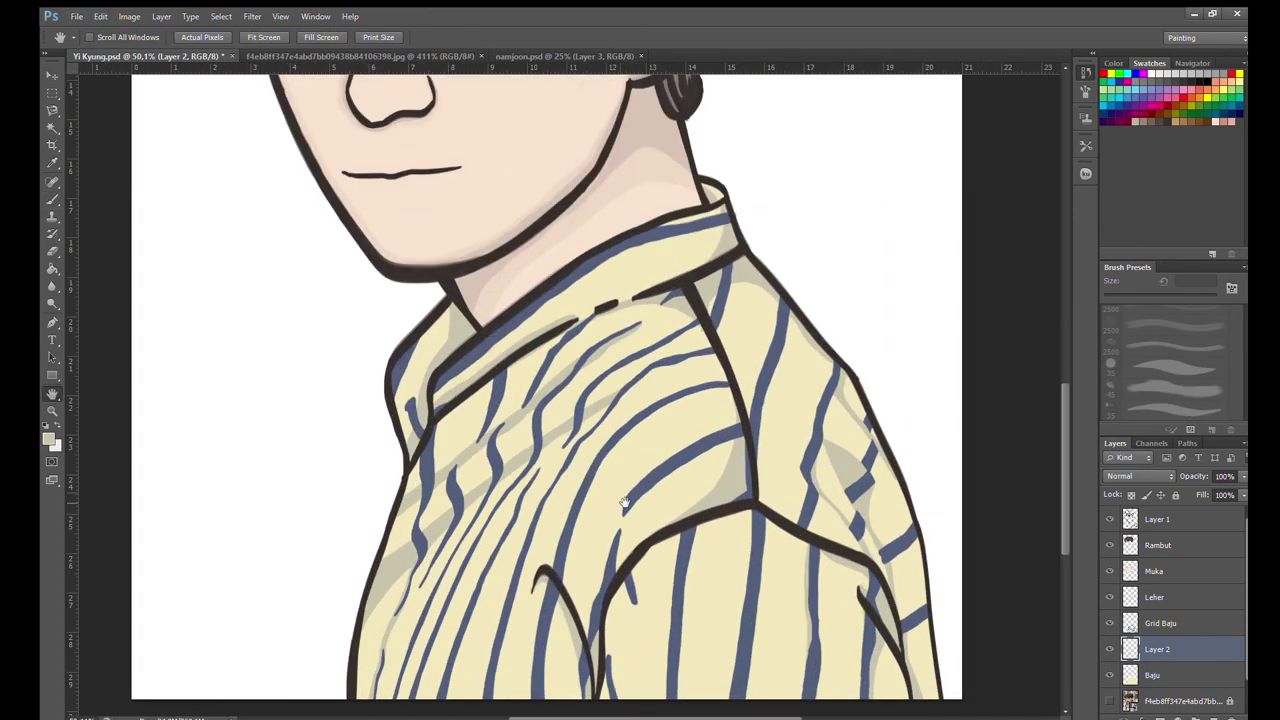
scroll(737, 437, up, 3)
click(54, 197)
key(alt+bracketright)
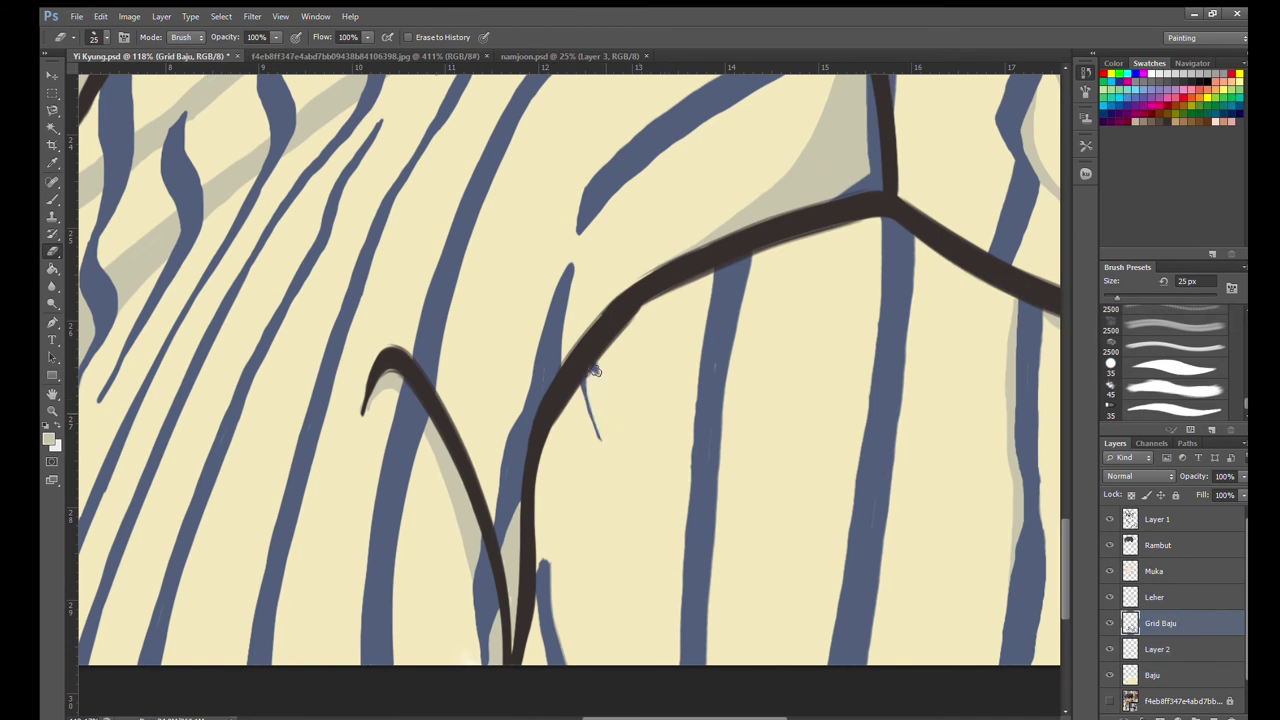
alt+click(546, 368)
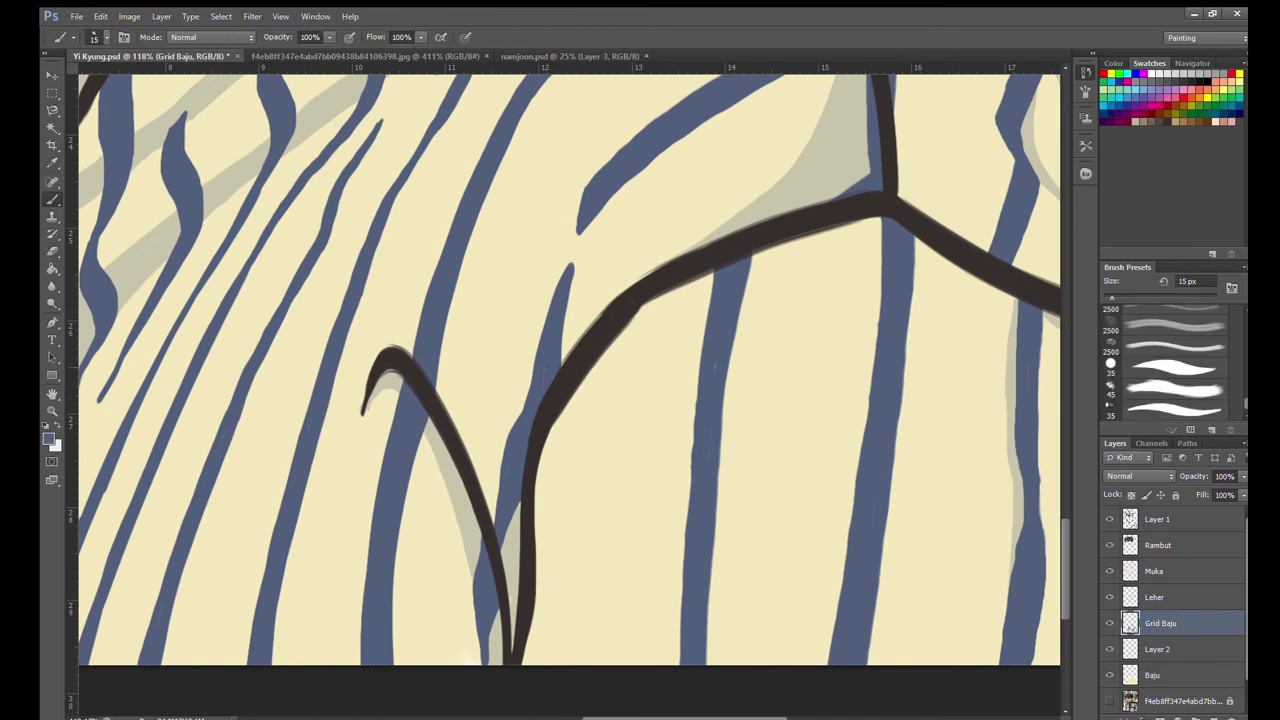
drag(640, 318, 577, 664)
key(ctrl+z)
mouse_move(628, 322)
mouse_down()
mouse_move(588, 660)
mouse_move(580, 570)
mouse_move(576, 664)
mouse_up()
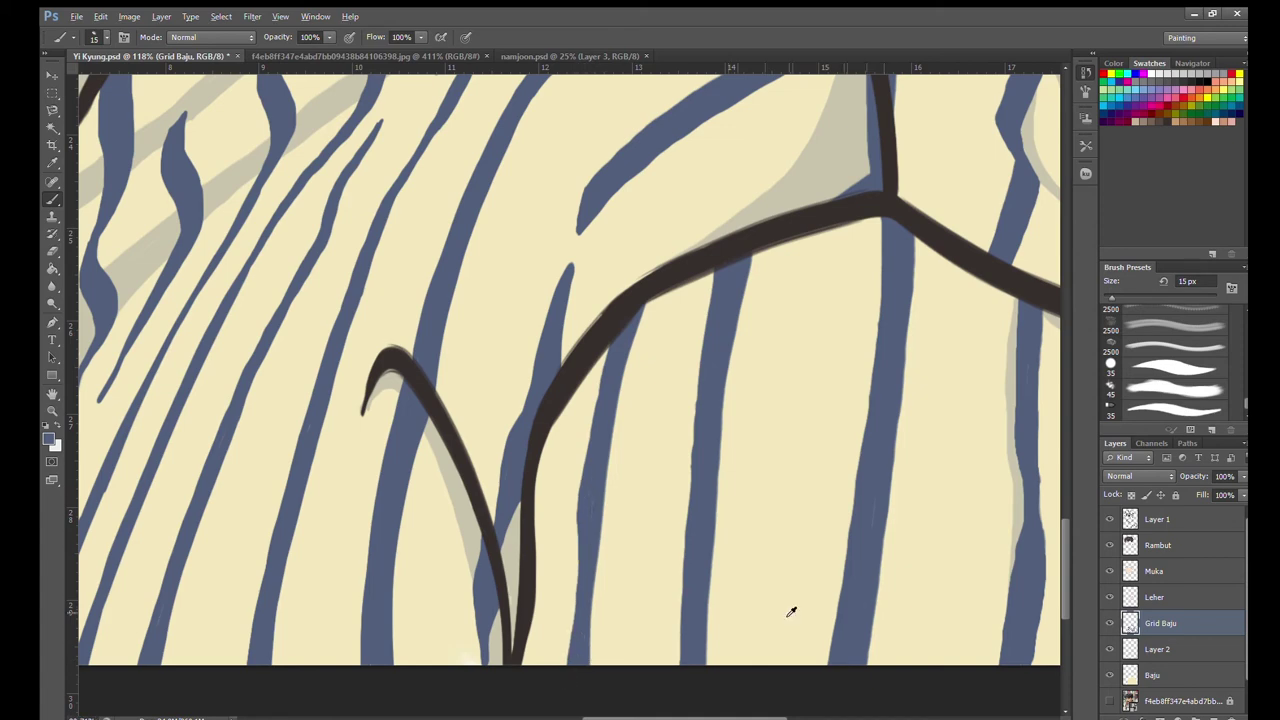
Widen and darken the new stripe's lower part, then return to Layer 2.
scroll(791, 611, down, 5)
scroll(757, 558, up, 5)
scroll(757, 558, down, 5)
scroll(757, 558, up, 5)
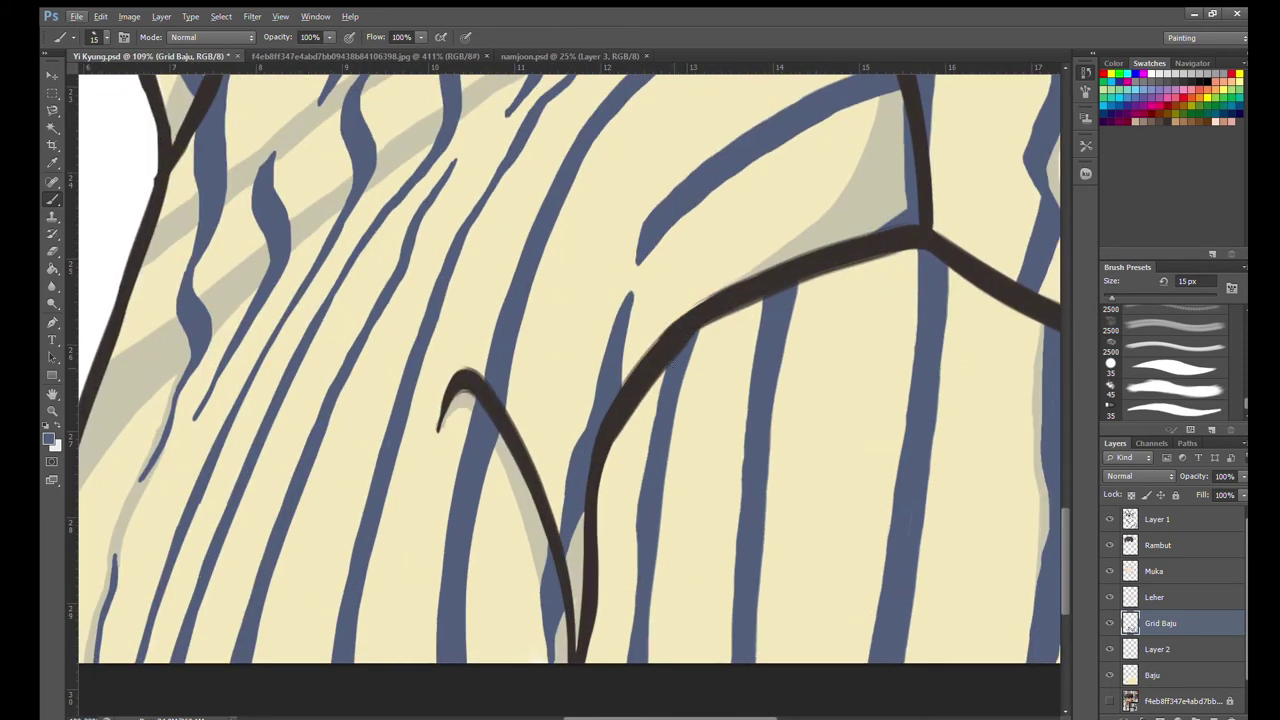
drag(638, 494, 632, 648)
drag(633, 545, 624, 668)
drag(634, 546, 624, 664)
scroll(630, 600, down, 3)
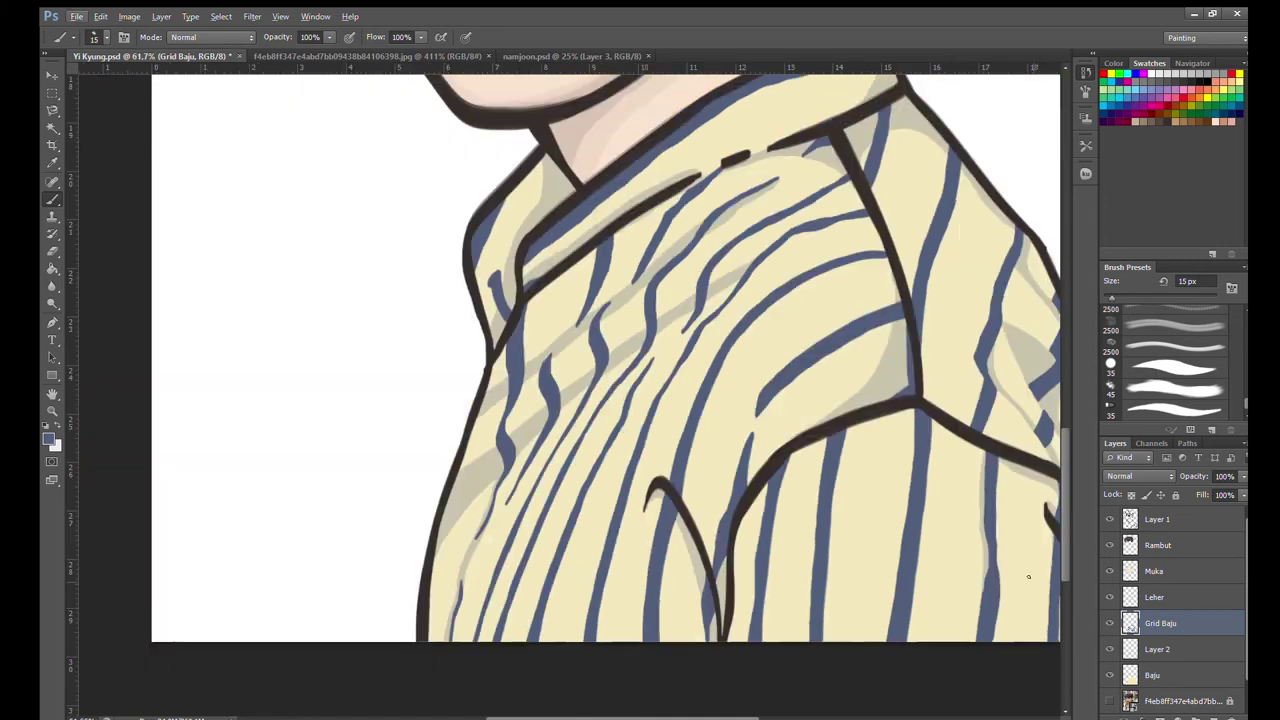
scroll(680, 500, down, 2)
scroll(700, 450, right, 3)
scroll(734, 446, up, 1)
scroll(734, 445, down, 2)
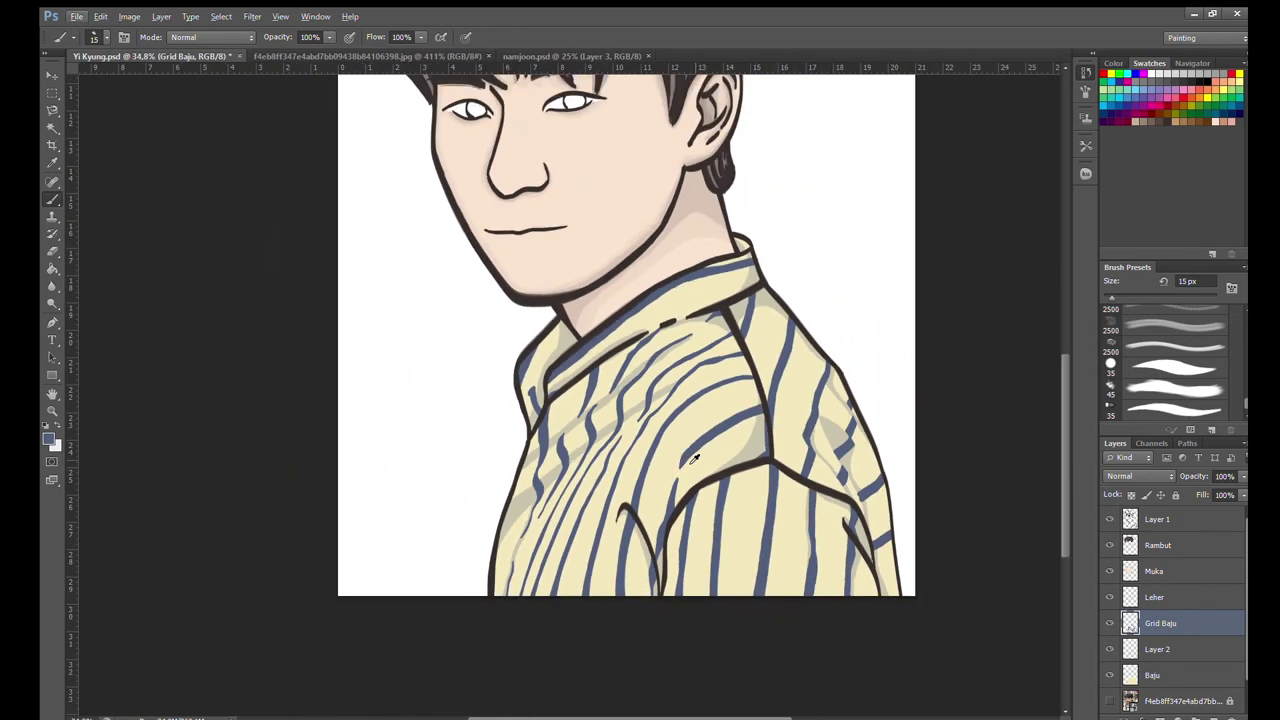
scroll(620, 490, down, 2)
scroll(520, 520, up, 2)
scroll(455, 548, down, 1)
scroll(500, 540, up, 1)
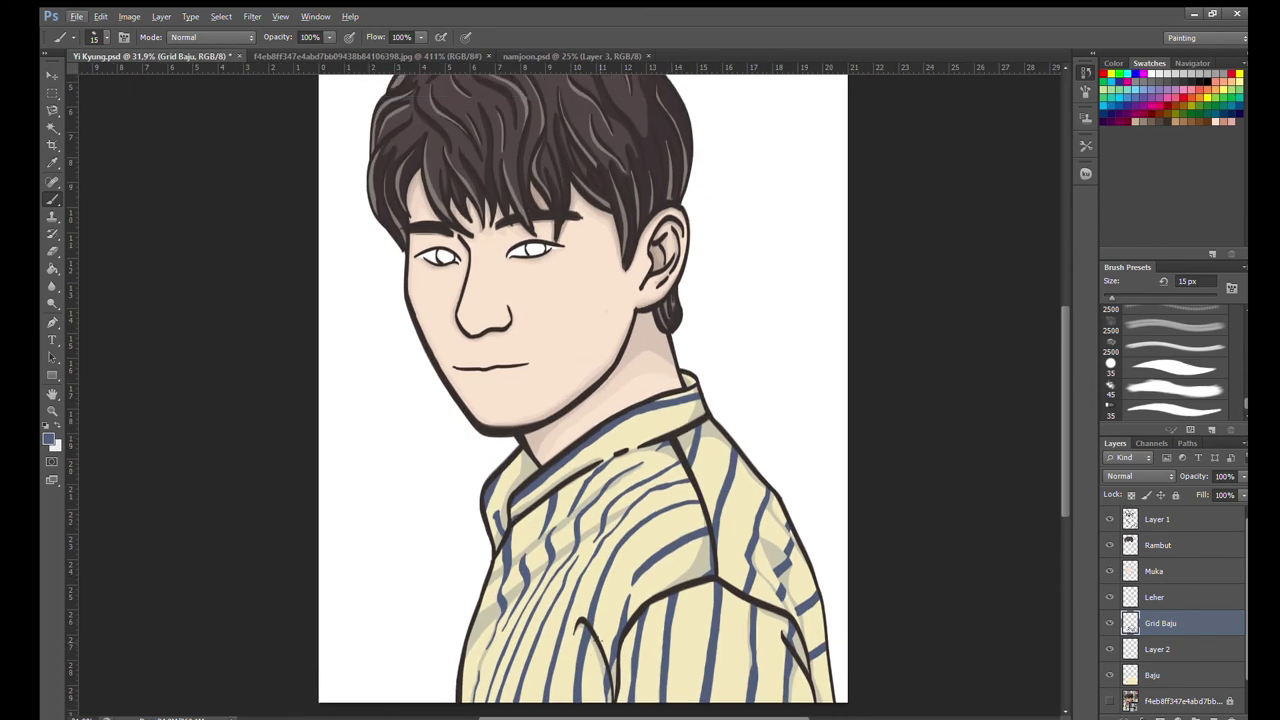
scroll(600, 560, up, 3)
click(1204, 649)
Paint grey shading down a blue stripe's left edge and under the black seam line.
key(b)
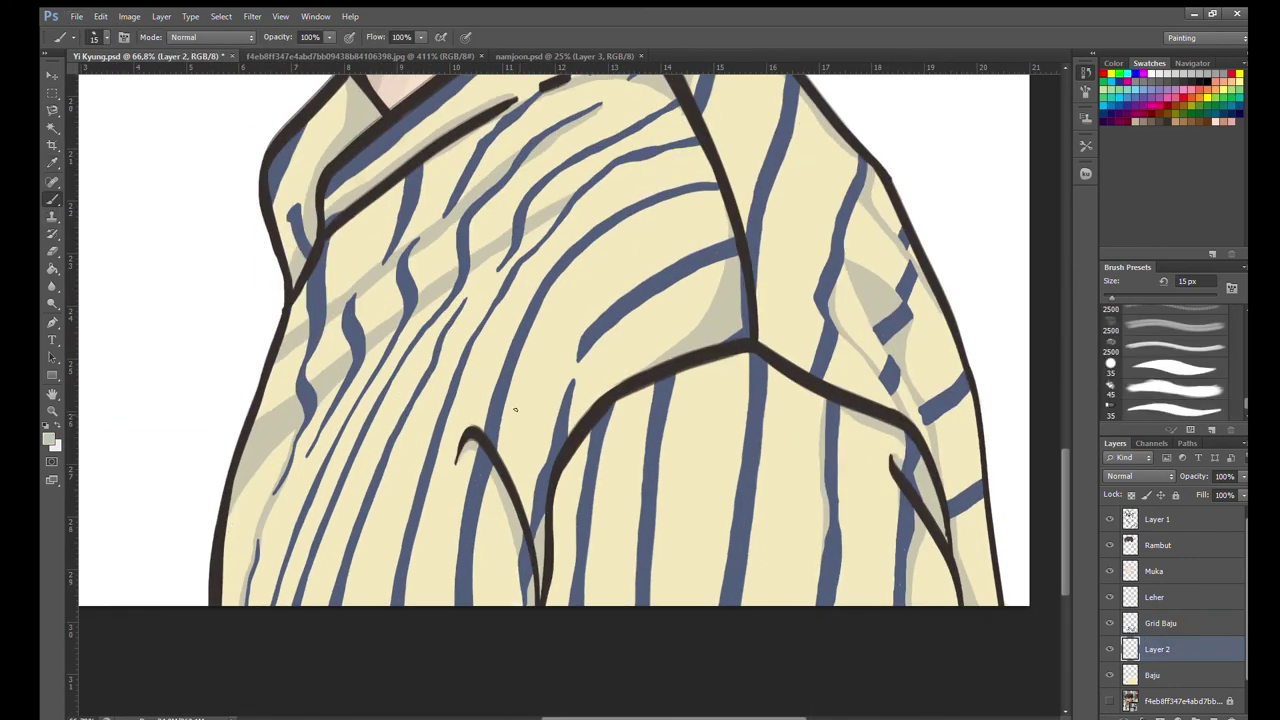
drag(583, 446, 556, 652)
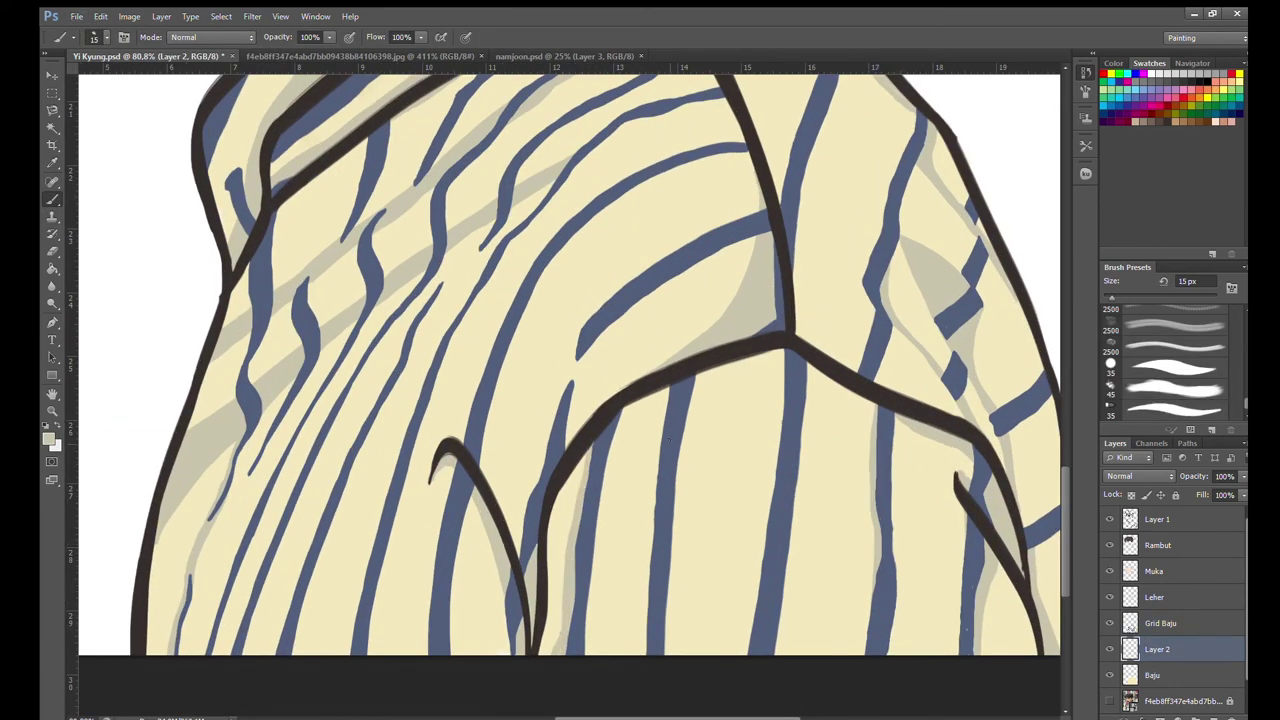
drag(780, 350, 760, 575)
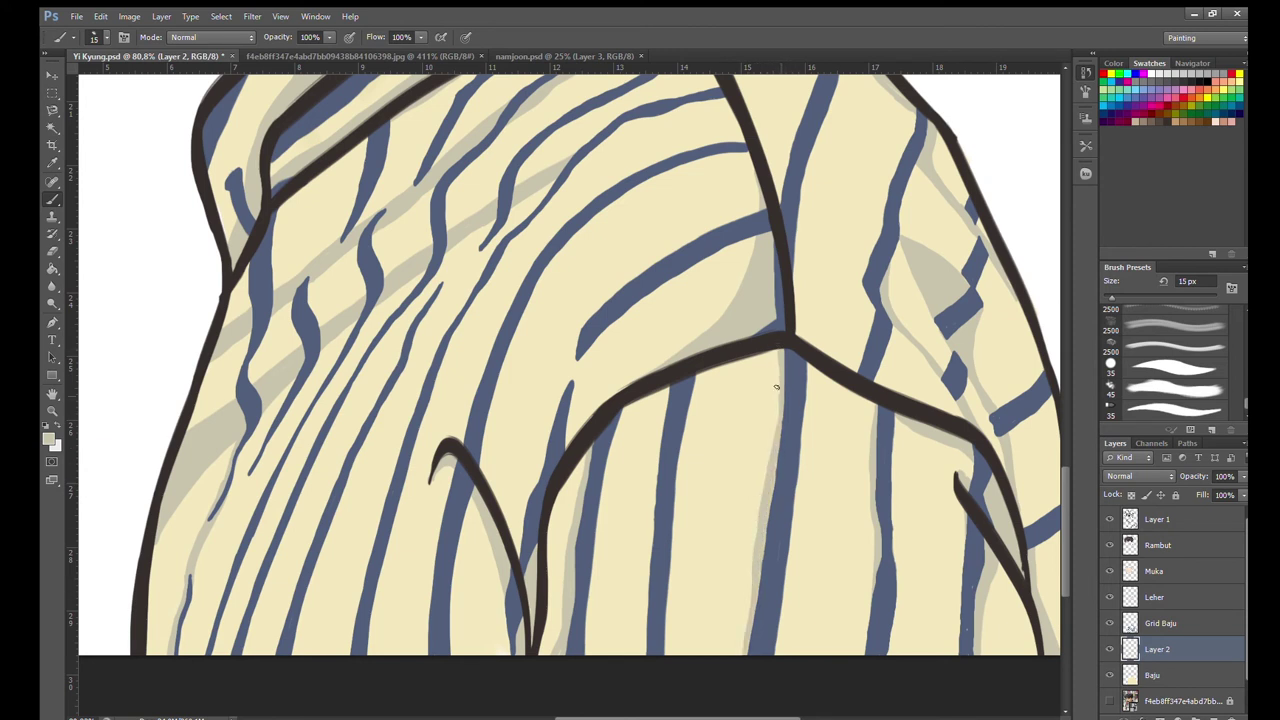
drag(757, 518, 745, 655)
drag(780, 350, 717, 372)
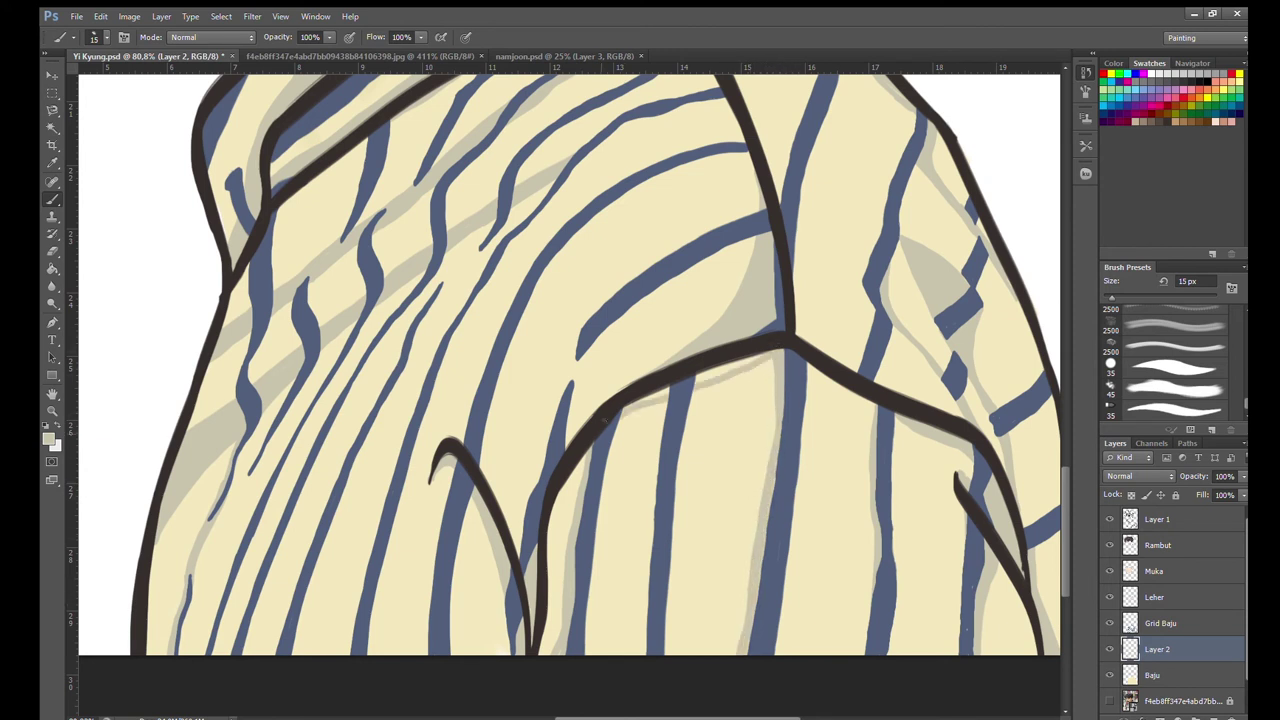
key(ctrl+z)
drag(640, 403, 766, 352)
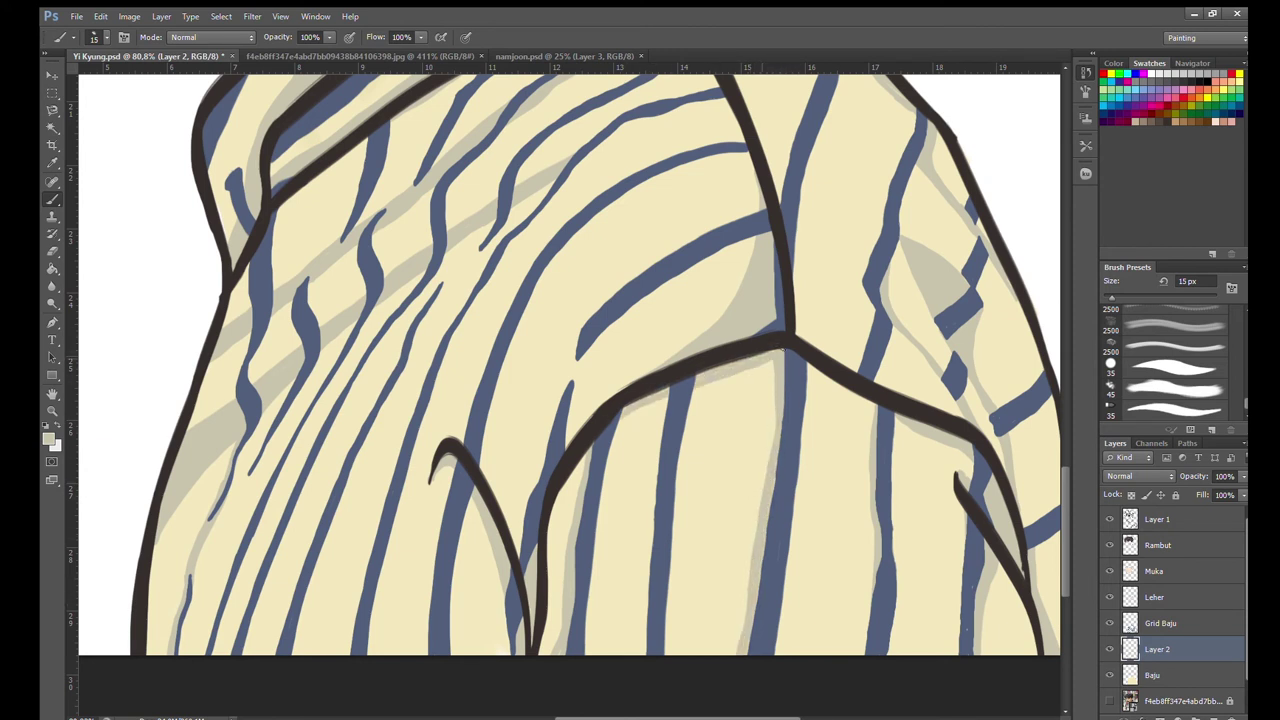
Try a grey shadow along a stripe on the right side, then undo it.
drag(897, 413, 987, 415)
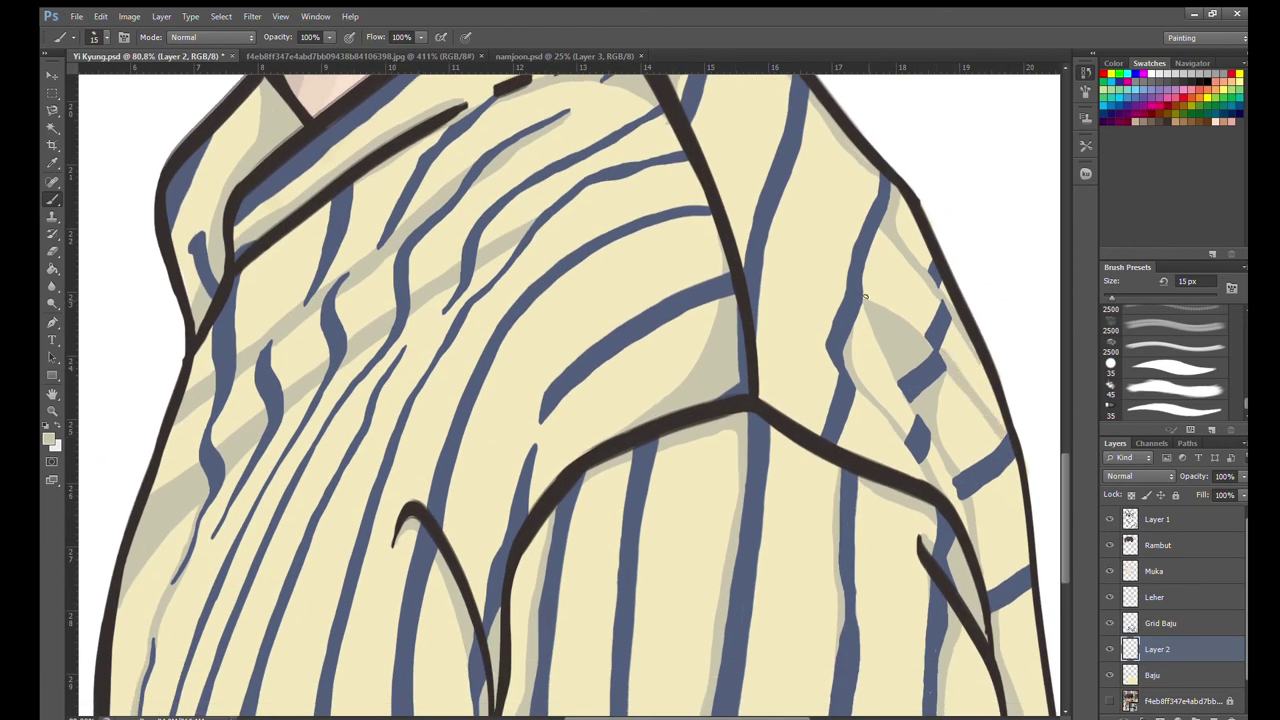
drag(865, 296, 866, 258)
key(ctrl+z)
scroll(943, 322, down, 3)
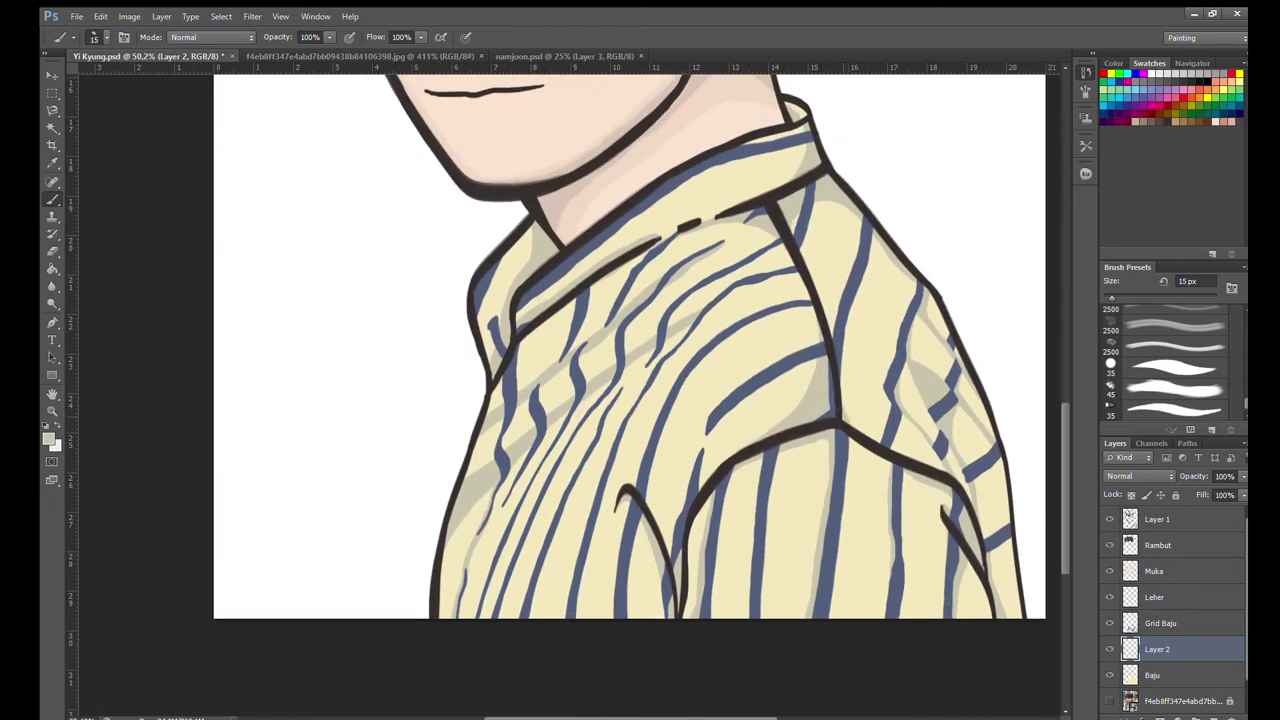
scroll(650, 228, up, 1)
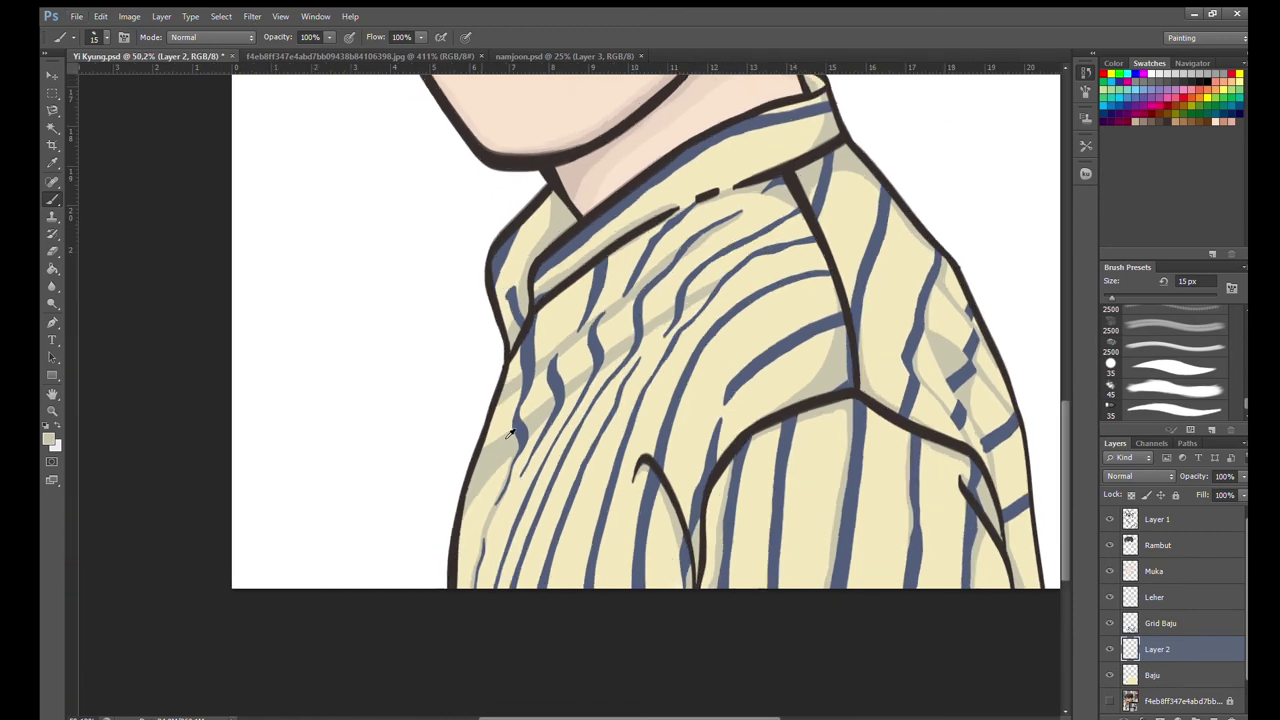
scroll(670, 250, up, 1)
scroll(700, 280, up, 1)
scroll(720, 299, up, 1)
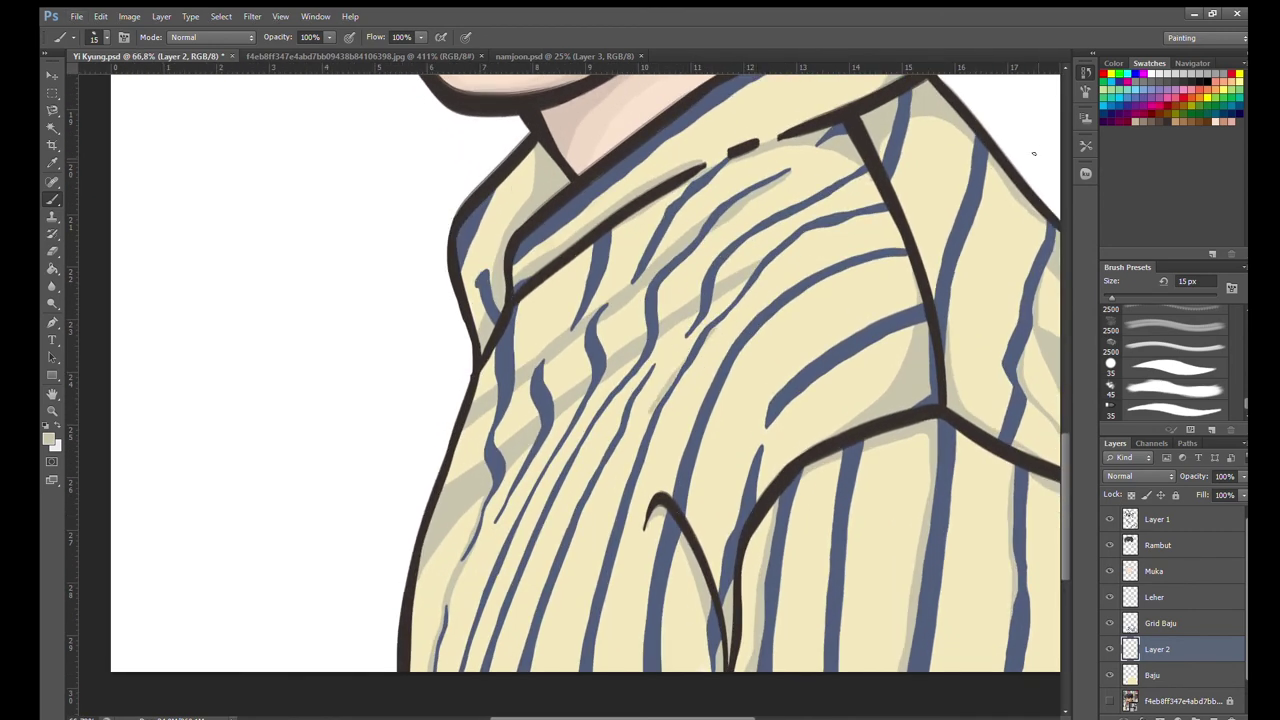
Add a faint diagonal fold shadow and grey shading along the stripes to the shirt bottom.
drag(705, 338, 783, 249)
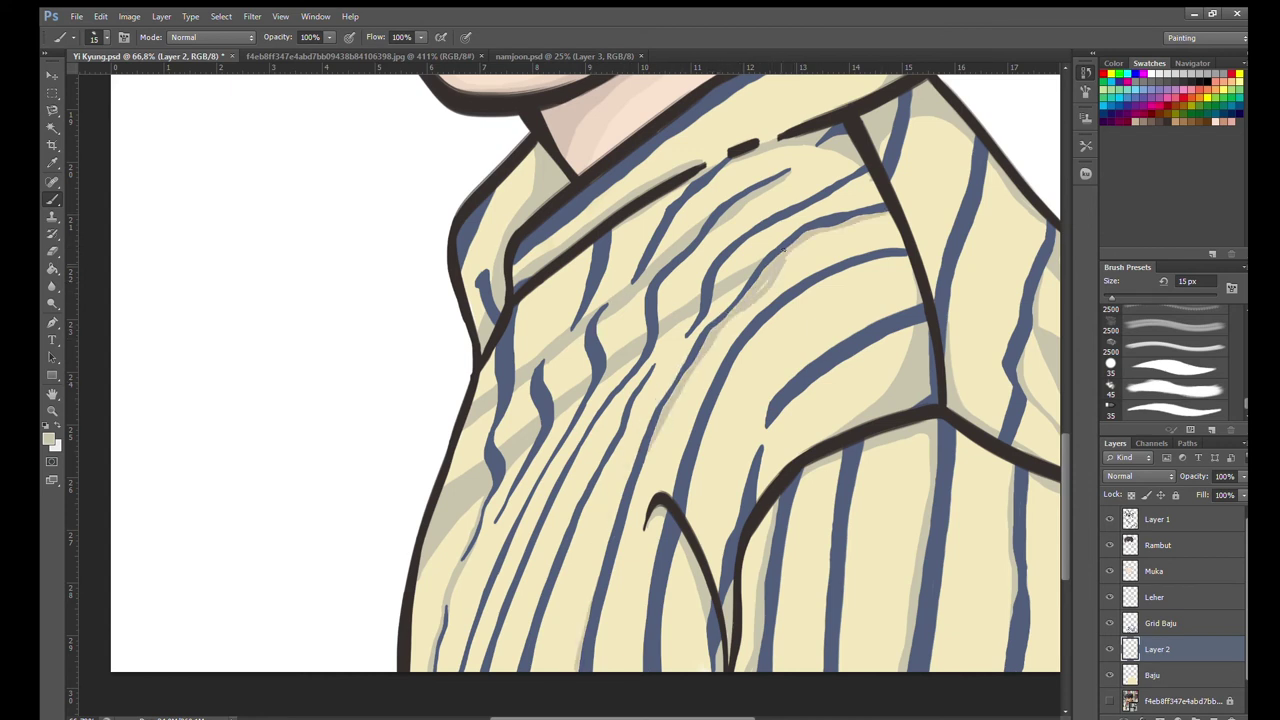
drag(652, 433, 597, 638)
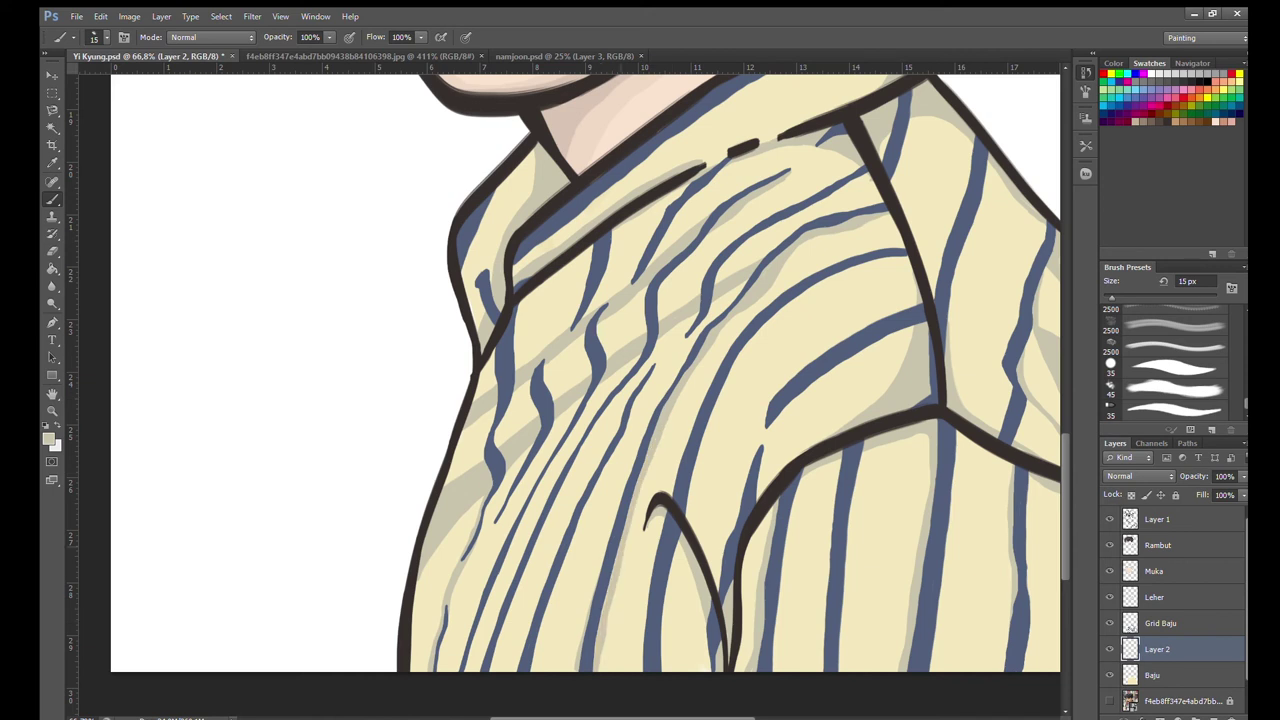
drag(648, 363, 525, 685)
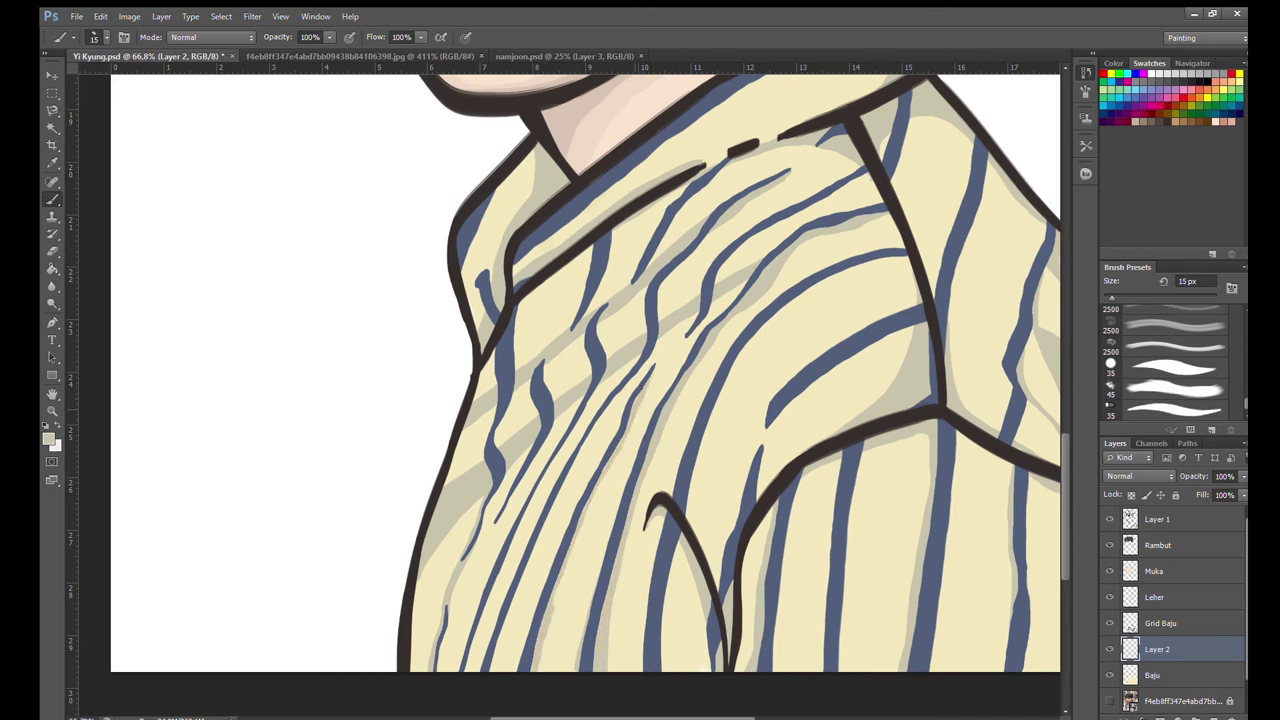
drag(600, 488, 527, 674)
drag(604, 418, 495, 670)
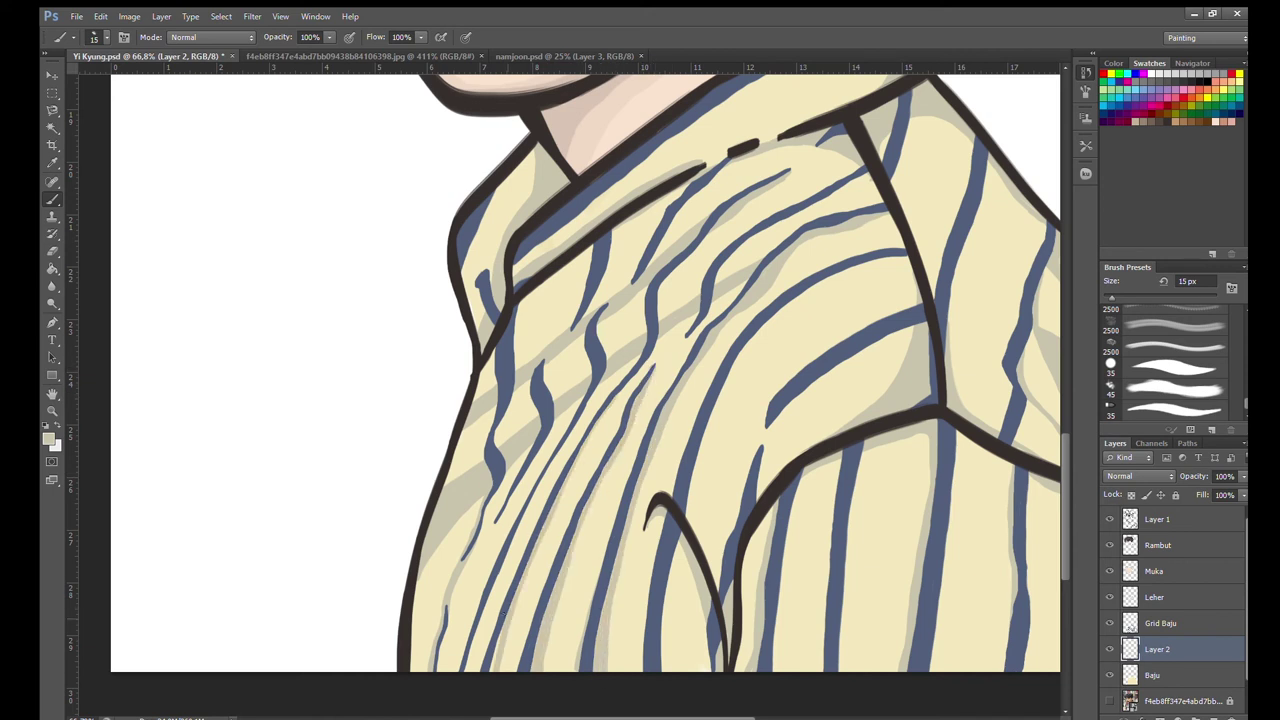
scroll(730, 220, down, 2)
Brush a vertical grey shadow strip beside a blue stripe.
scroll(855, 318, up, 3)
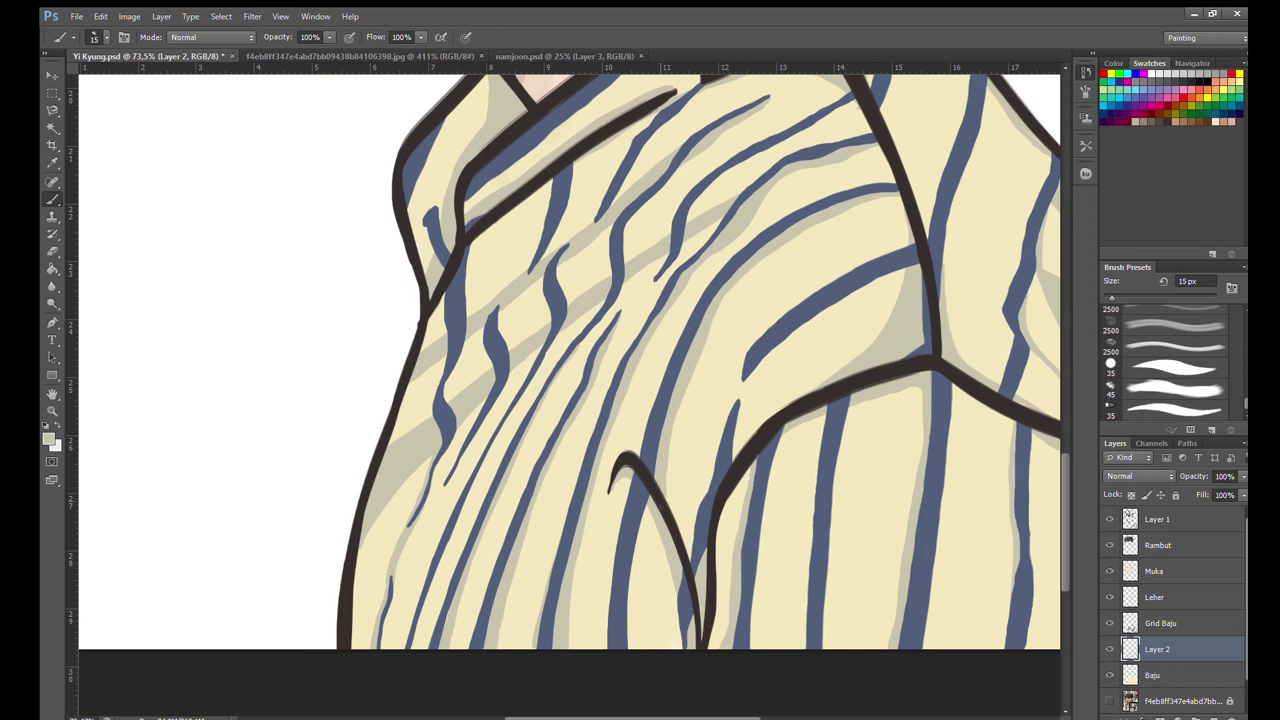
mouse_move(640, 505)
mouse_down()
mouse_move(636, 648)
mouse_move(640, 608)
mouse_up()
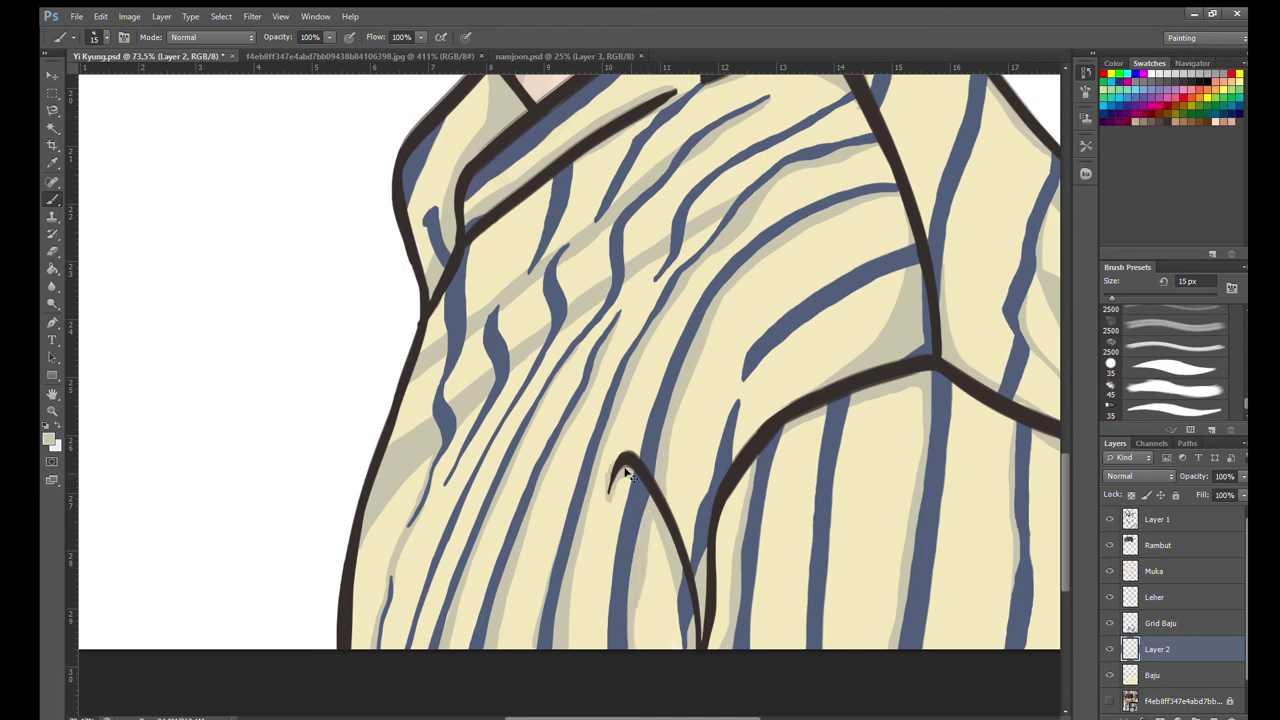
scroll(590, 483, down, 2)
scroll(570, 495, up, 2)
scroll(555, 505, down, 2)
scroll(550, 507, up, 2)
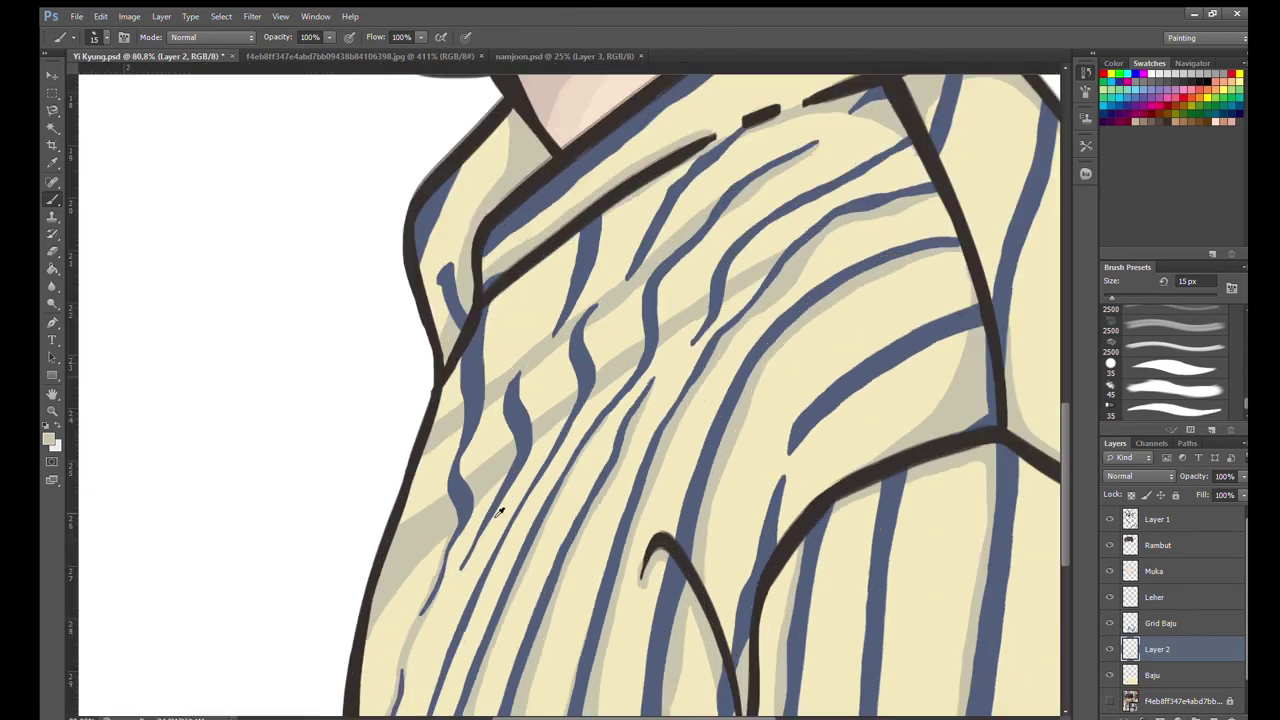
Erase the diagonal grey shading toward the collar with the 25 px Eraser, then return to the Brush.
key(e)
mouse_move(445, 440)
mouse_down()
mouse_move(682, 225)
mouse_move(805, 142)
mouse_up()
drag(390, 625, 640, 345)
drag(513, 458, 780, 245)
scroll(694, 309, down, 1)
scroll(1043, 527, down, 1)
key(b)
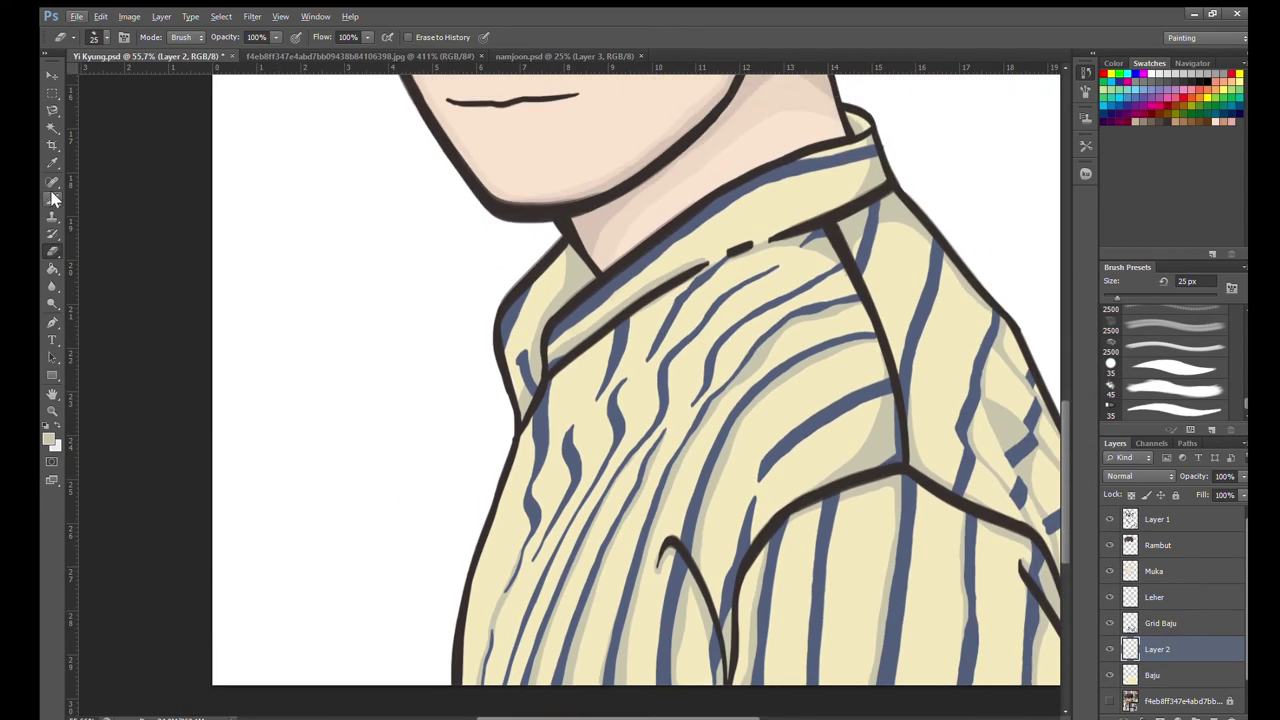
scroll(1043, 527, down, 1)
scroll(891, 363, down, 1)
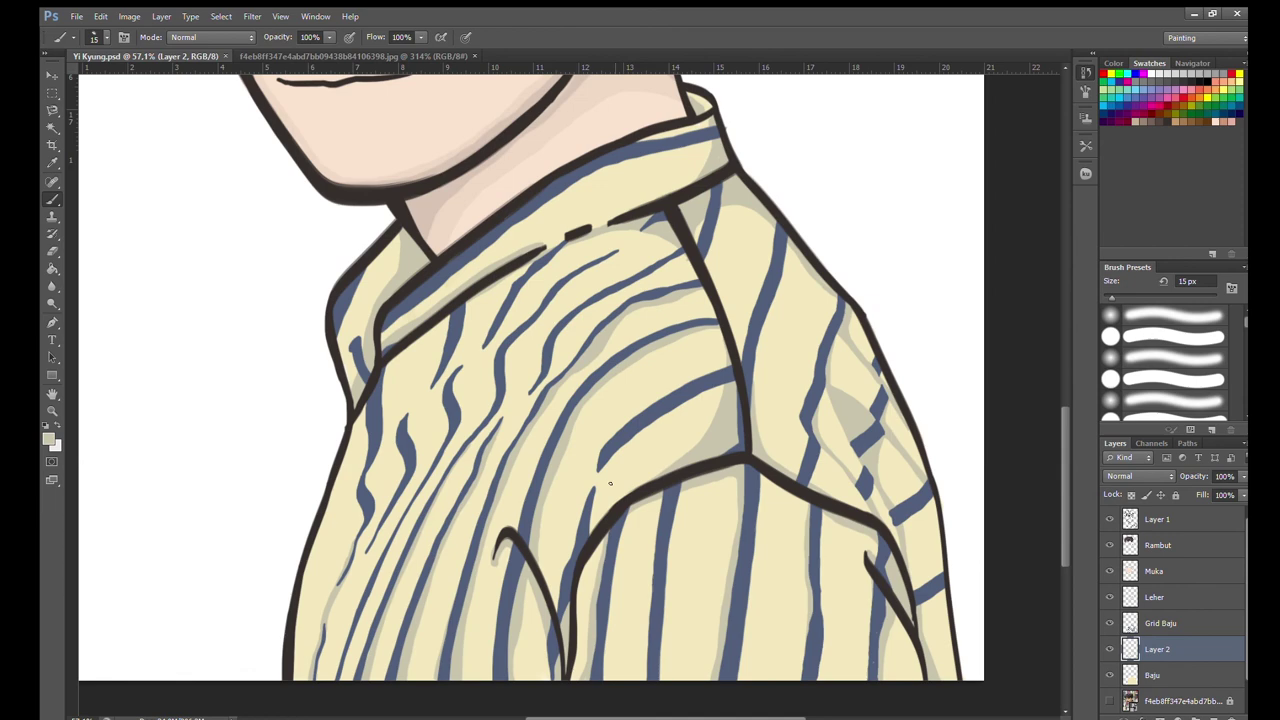
Touch up several stripes on the shirt's left side with dark strokes.
scroll(610, 484, up, 1)
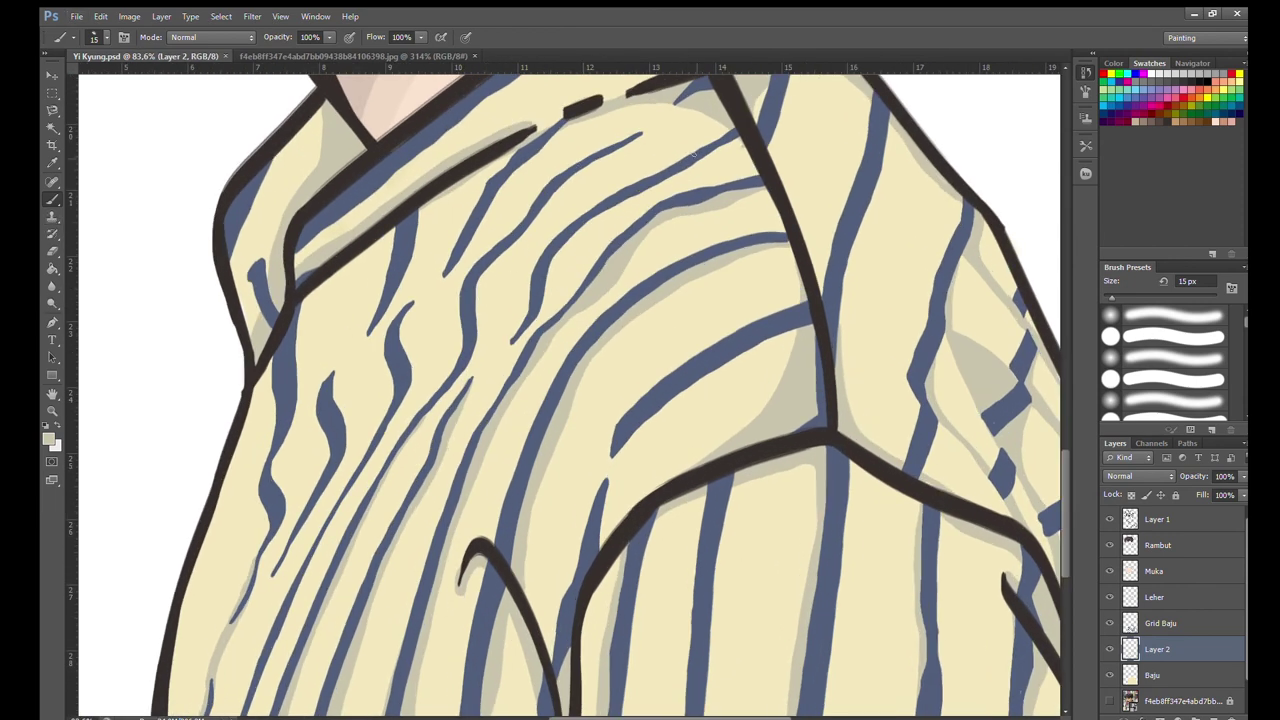
drag(598, 216, 670, 180)
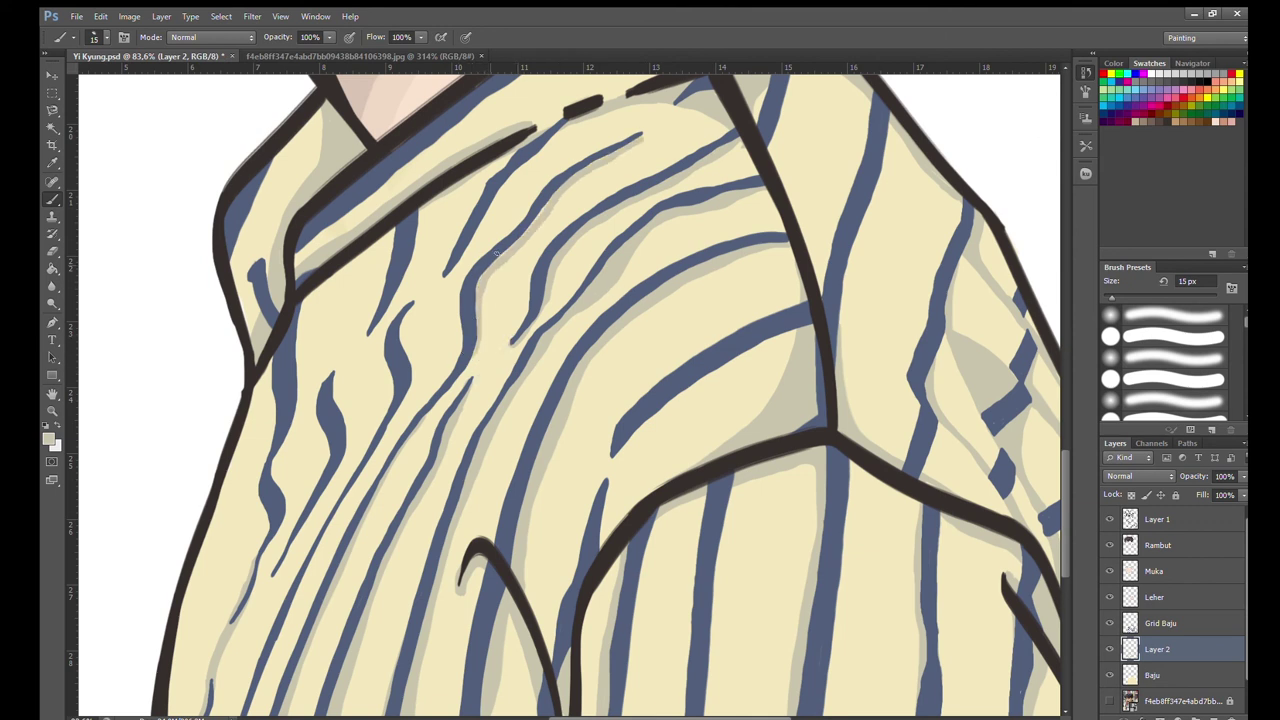
drag(539, 209, 428, 425)
key(ctrl+z)
drag(405, 420, 292, 712)
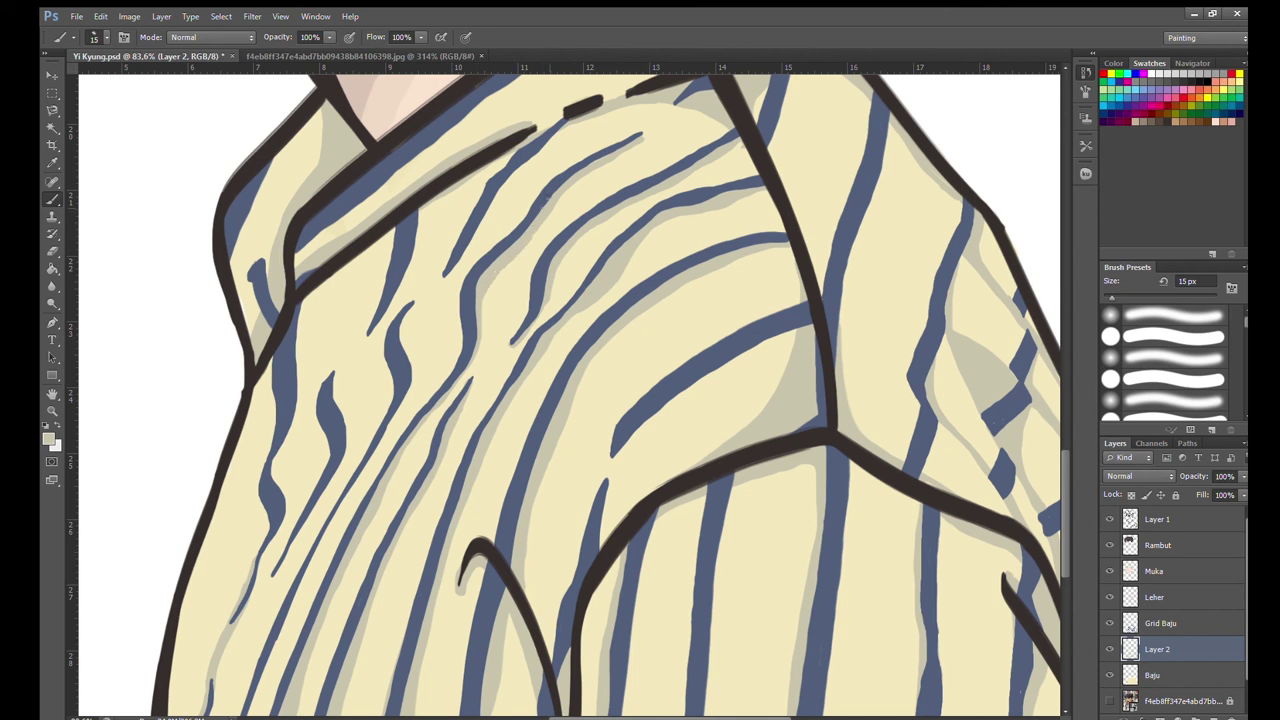
mouse_move(560, 126)
mouse_down()
mouse_move(450, 272)
mouse_move(370, 464)
mouse_up()
Draw a long thin blue line from the lower stripe up toward the shoulder.
scroll(370, 464, down, 3)
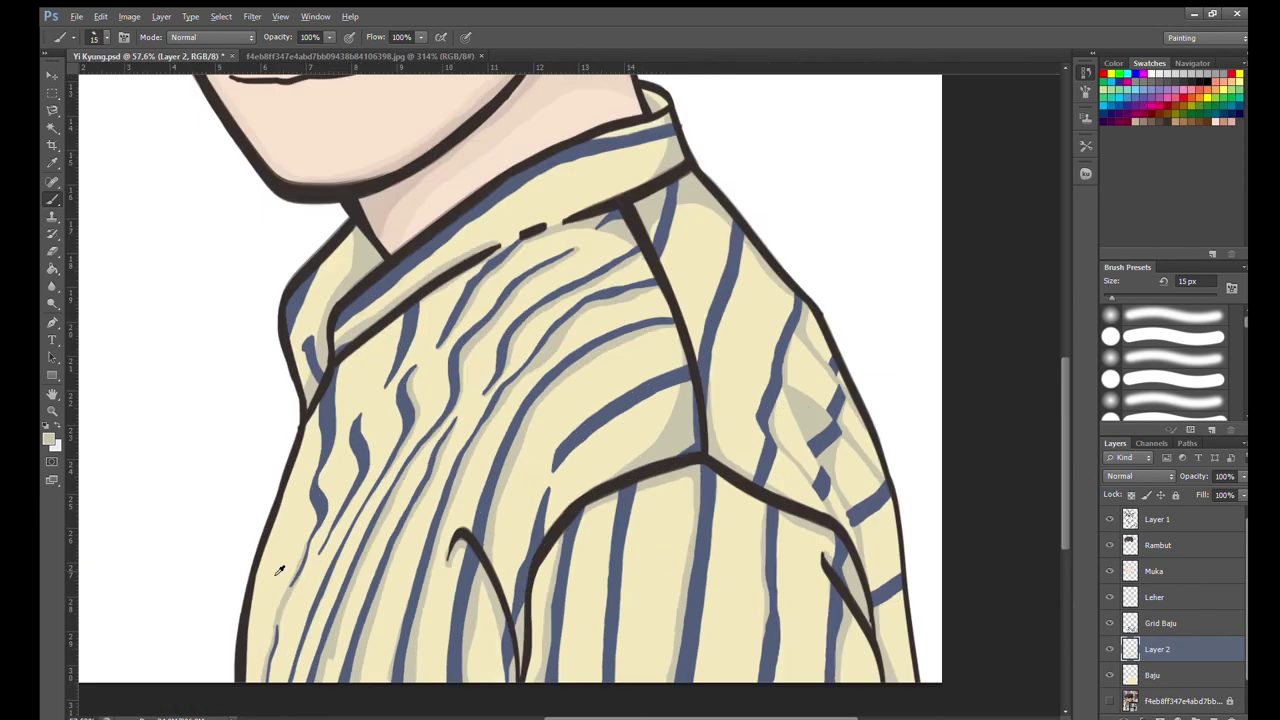
scroll(251, 591, up, 5)
drag(662, 185, 488, 450)
key(ctrl+z)
drag(448, 665, 462, 601)
mouse_move(453, 661)
mouse_down()
mouse_move(491, 505)
mouse_move(593, 256)
mouse_move(665, 170)
mouse_up()
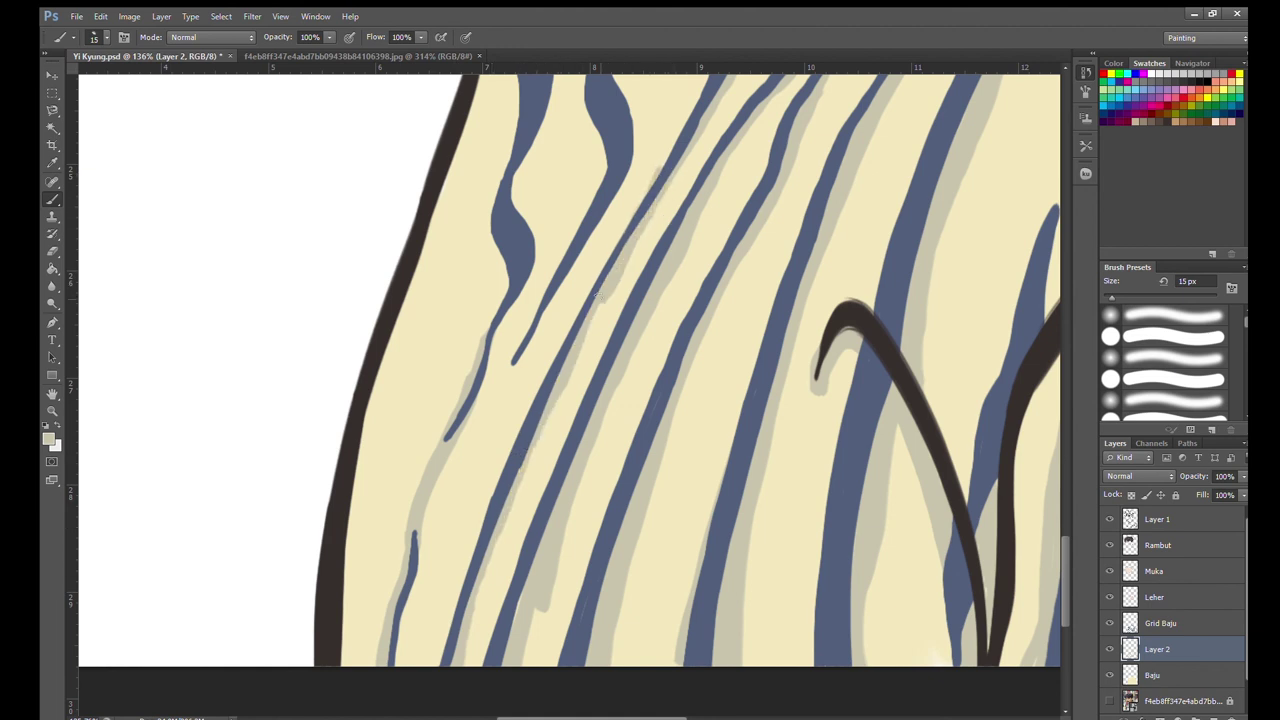
Erase the long thin blue line, then switch back to the Brush.
key(e)
mouse_move(655, 157)
mouse_down()
mouse_move(580, 371)
mouse_move(600, 573)
mouse_move(550, 605)
mouse_up()
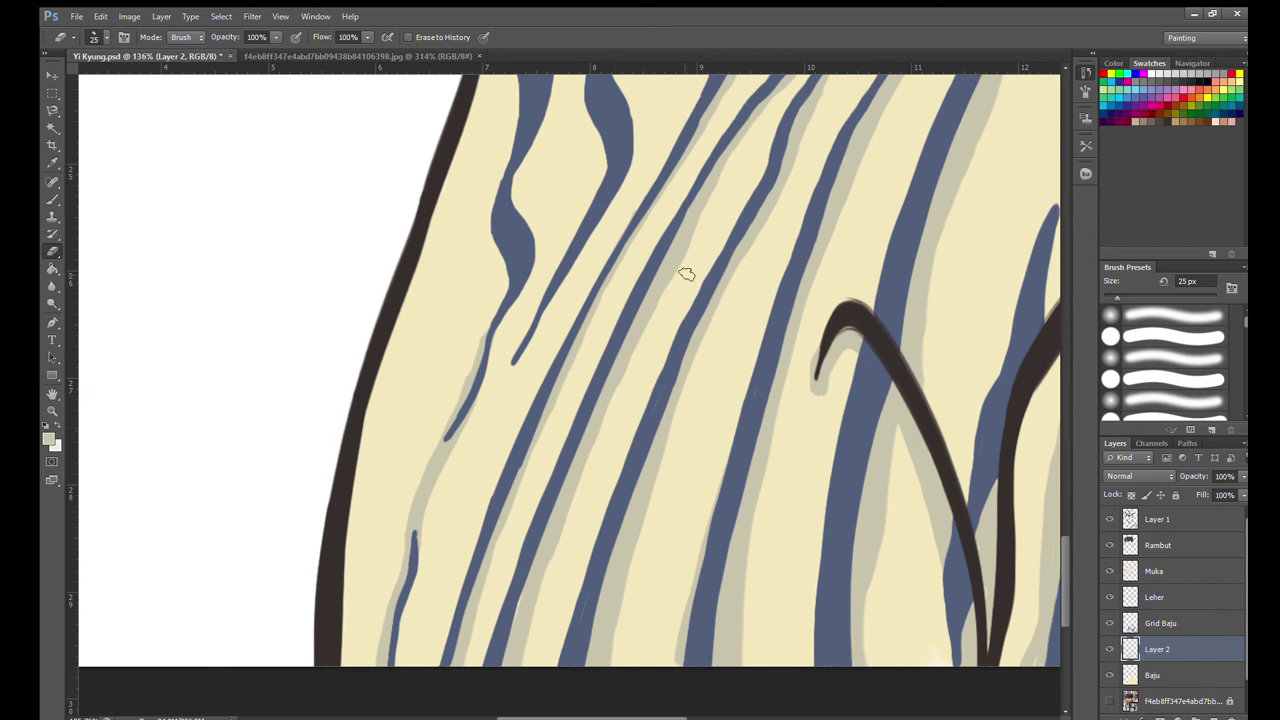
drag(485, 327, 388, 660)
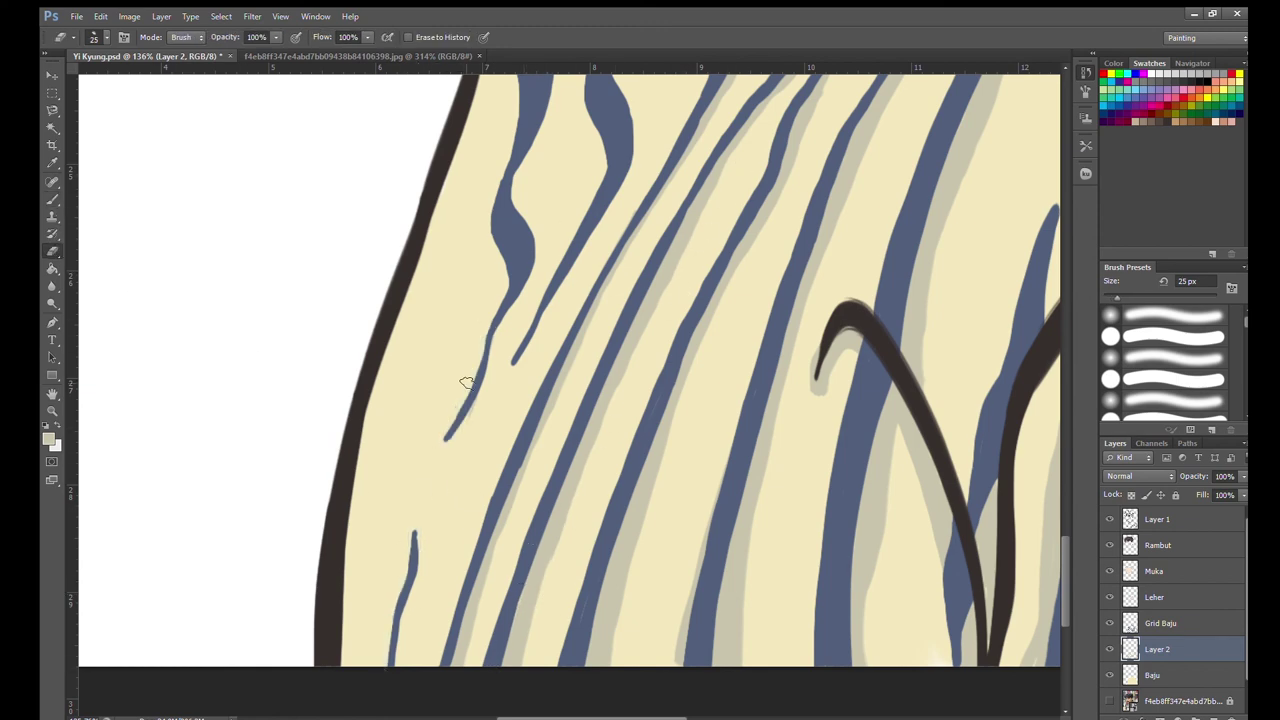
scroll(591, 409, up, 5)
click(52, 201)
Shade along the stripes below the collar and paint a diagonal grey fold shadow across them.
mouse_move(668, 116)
mouse_down()
mouse_move(648, 232)
mouse_move(594, 324)
mouse_move(682, 140)
mouse_up()
drag(540, 382, 538, 558)
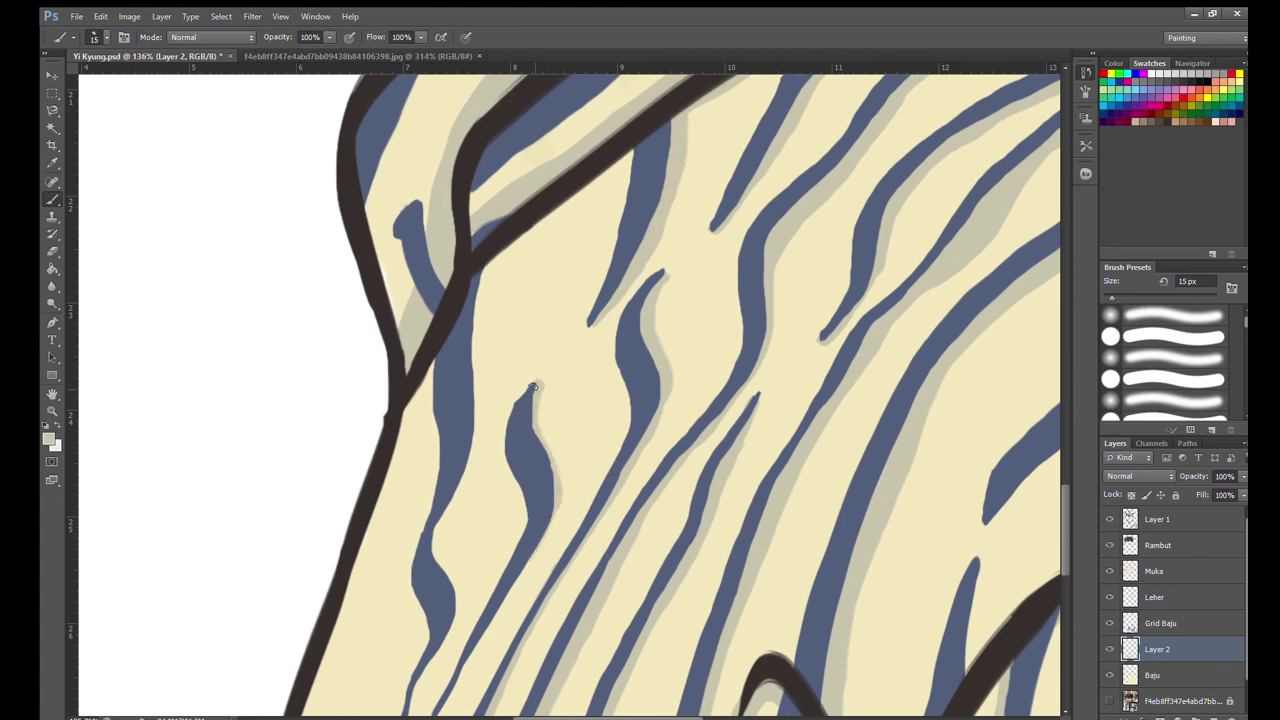
mouse_move(550, 210)
mouse_down()
mouse_move(476, 416)
mouse_move(480, 636)
mouse_move(462, 660)
mouse_up()
scroll(560, 200, down, 3)
scroll(584, 133, up, 2)
drag(646, 386, 463, 501)
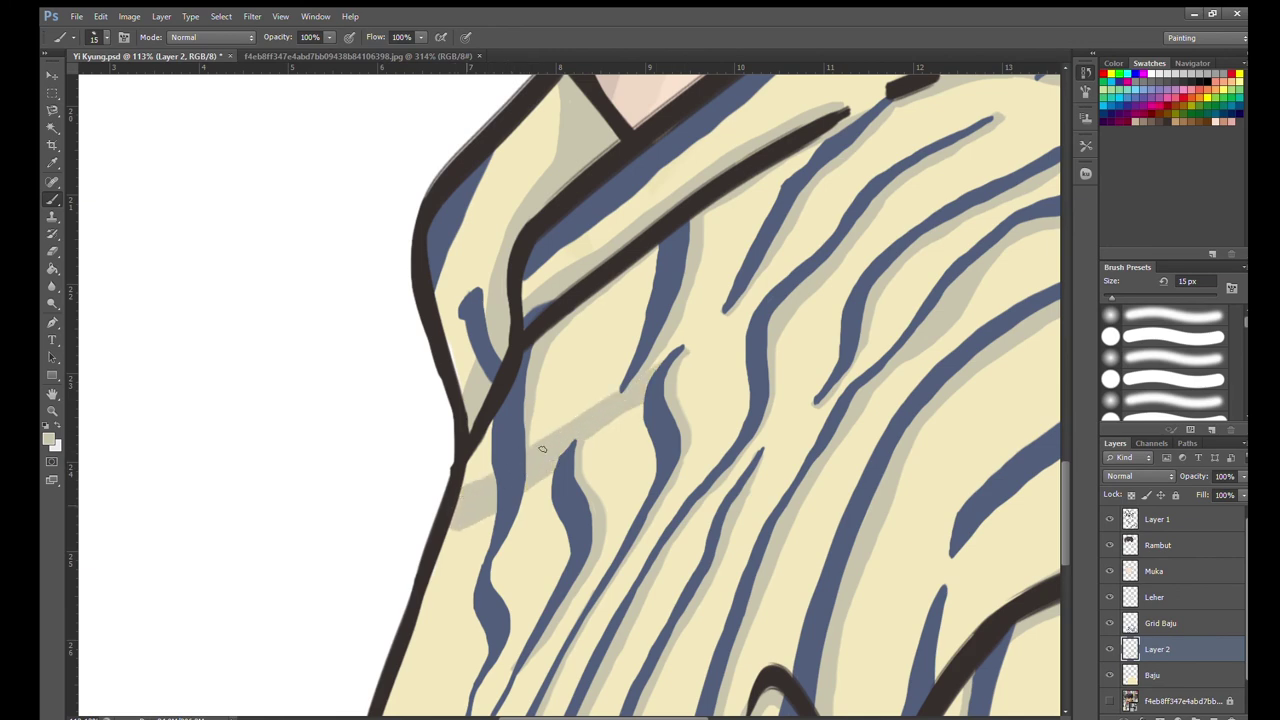
drag(680, 362, 752, 313)
Add light and darker grey shadows lower on the chest and a thin blue stripe line.
scroll(760, 300, down, 2)
scroll(760, 300, down, 3)
scroll(483, 555, up, 3)
scroll(483, 555, up, 1)
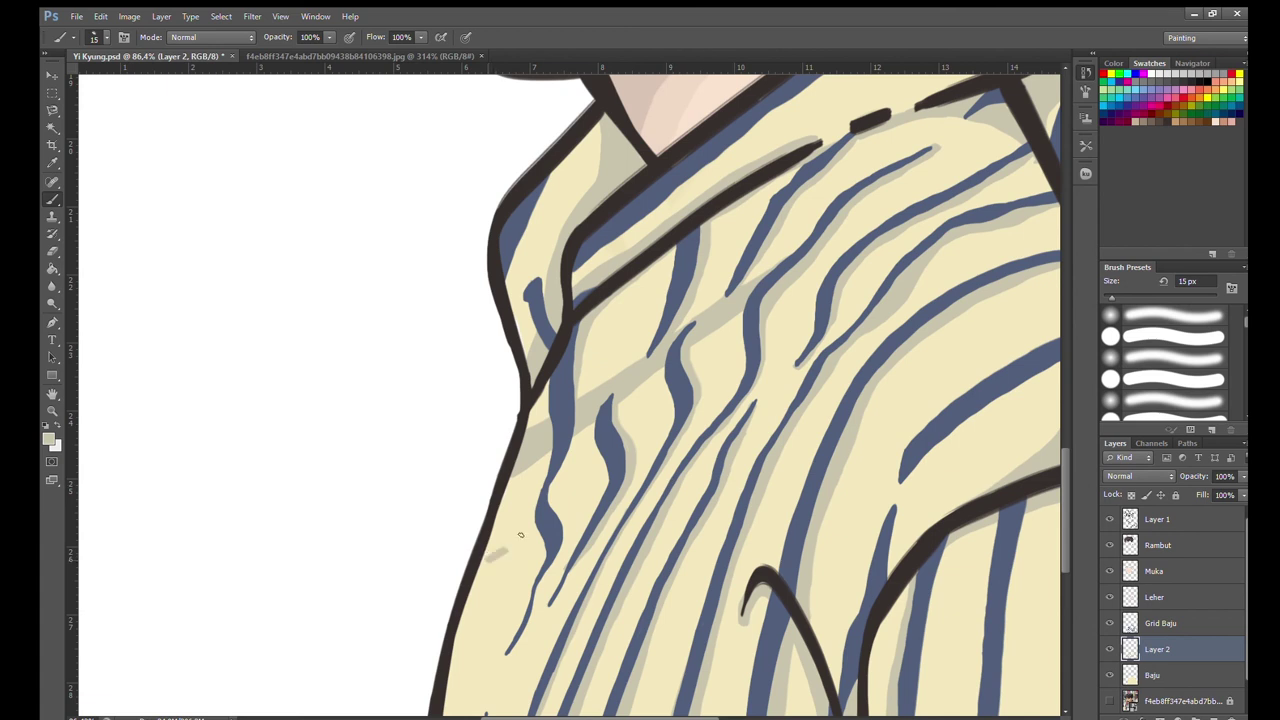
drag(600, 505, 468, 592)
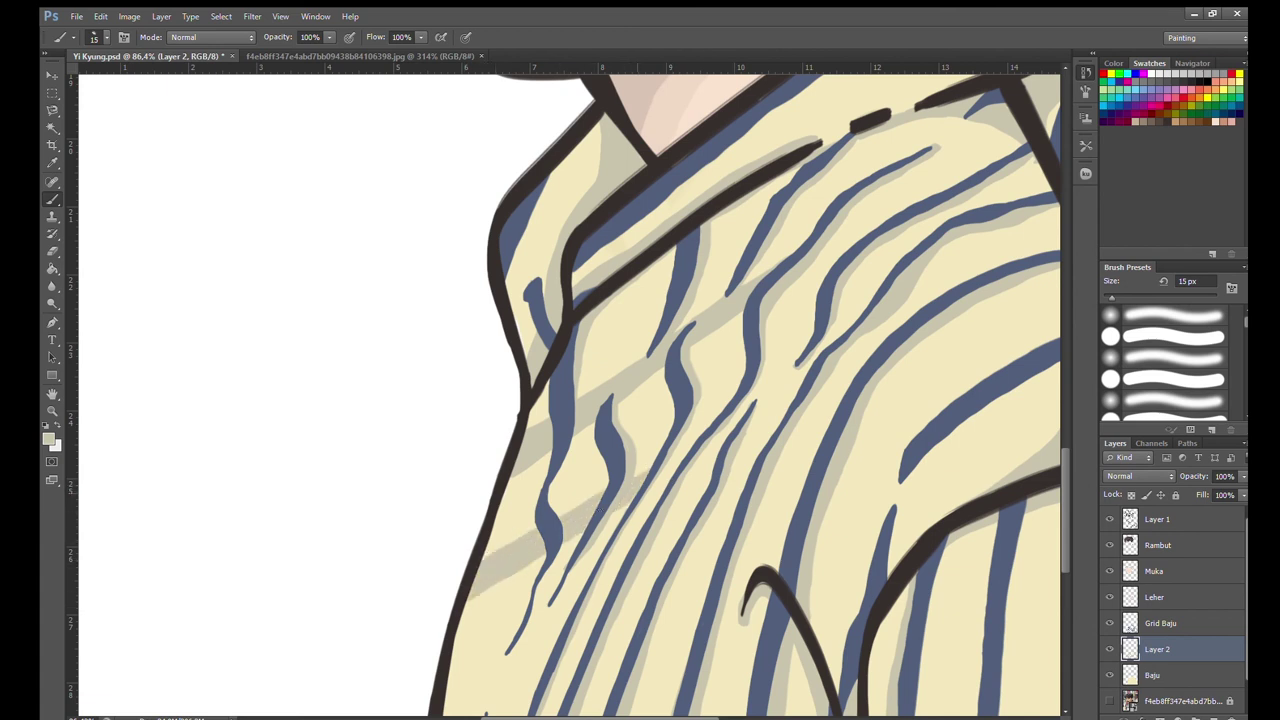
mouse_move(572, 440)
mouse_down()
mouse_move(545, 494)
mouse_move(536, 580)
mouse_move(508, 655)
mouse_up()
scroll(508, 655, down, 2)
scroll(551, 509, up, 3)
scroll(551, 509, down, 1)
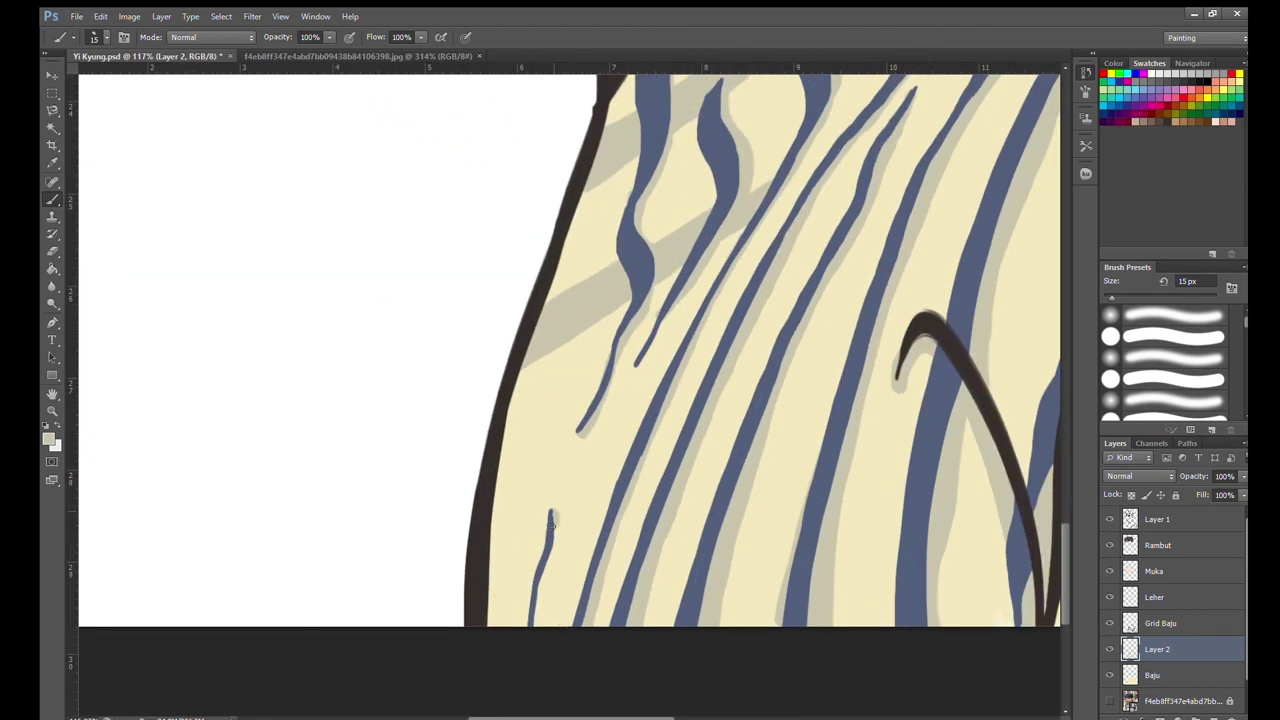
drag(636, 366, 715, 231)
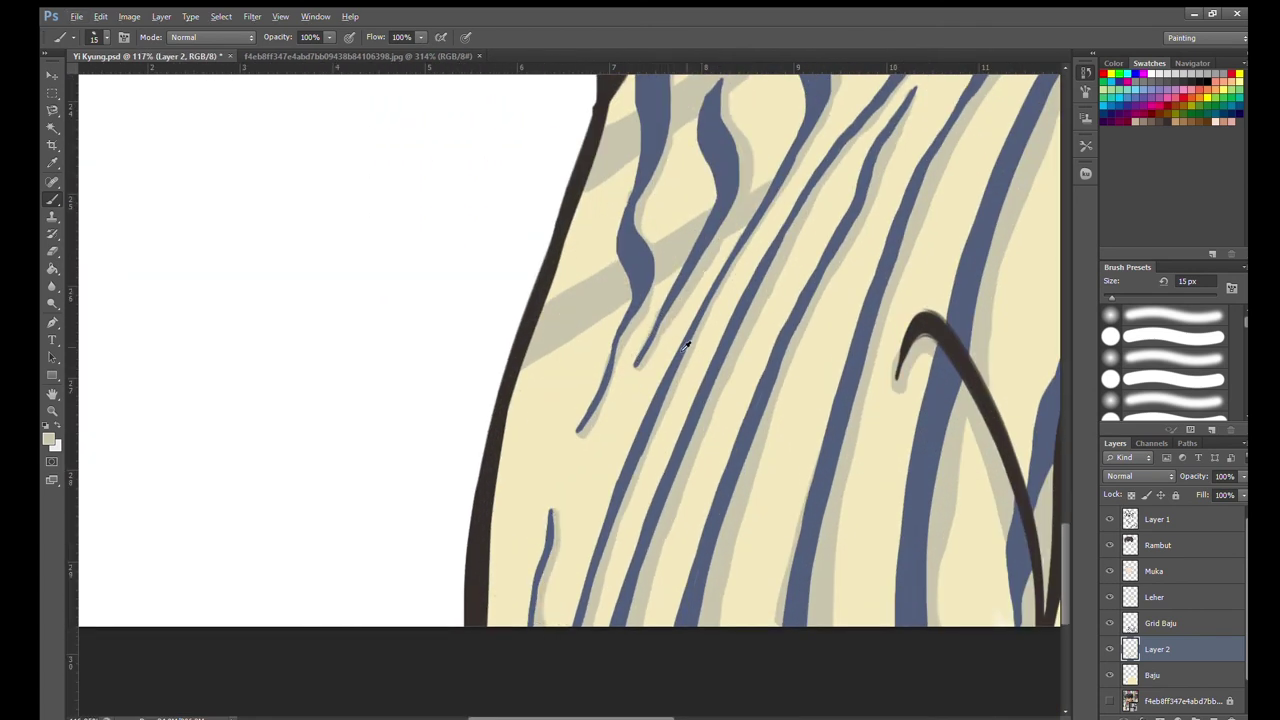